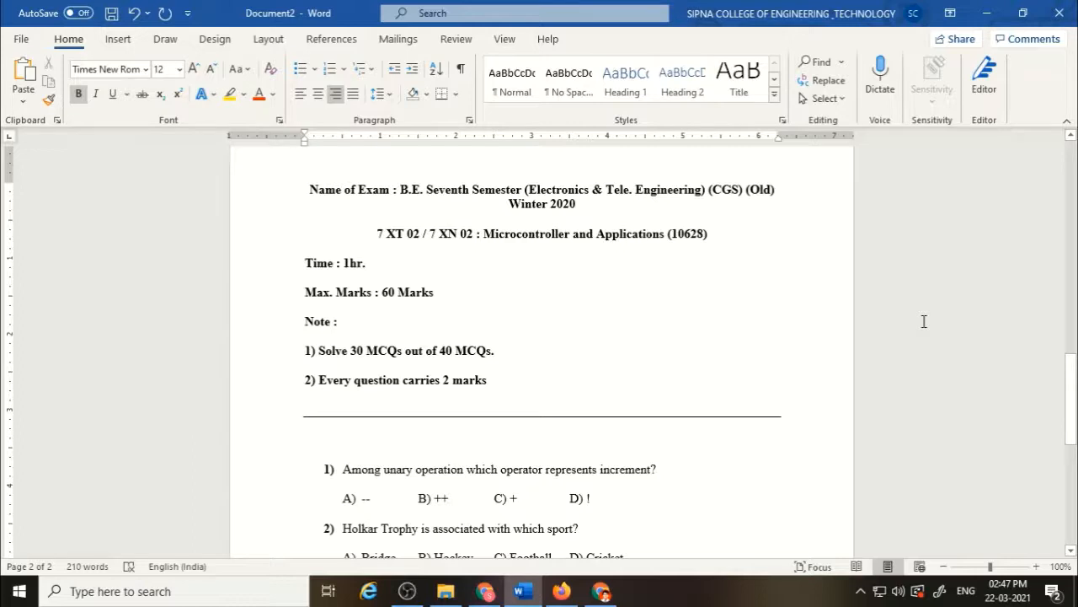
# Add a new Quiz activity to the Online Examination section of the course.
pyautogui.click(561, 591)
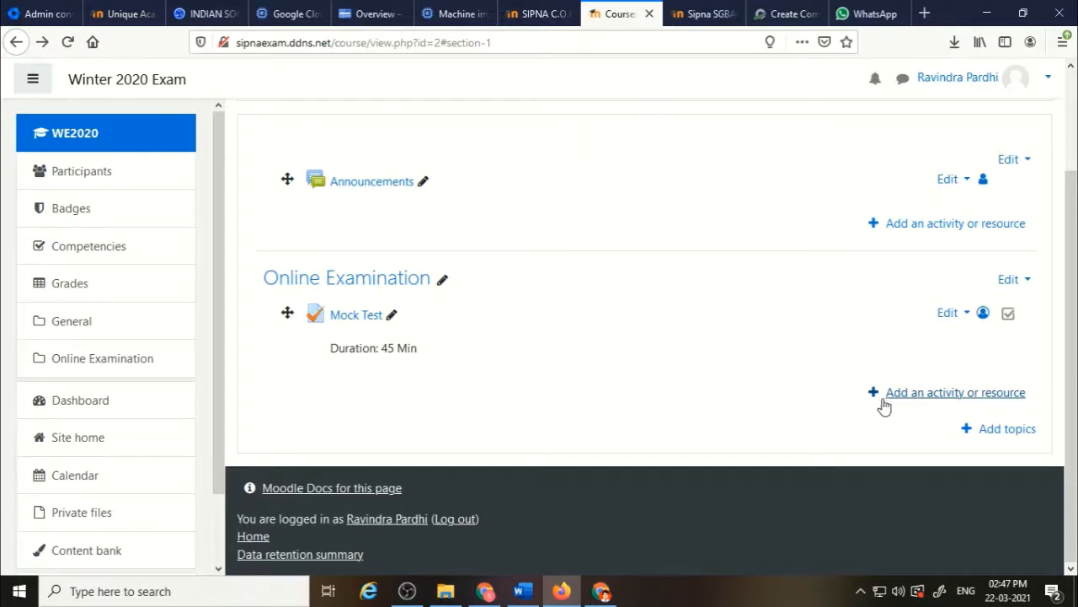
pyautogui.click(924, 399)
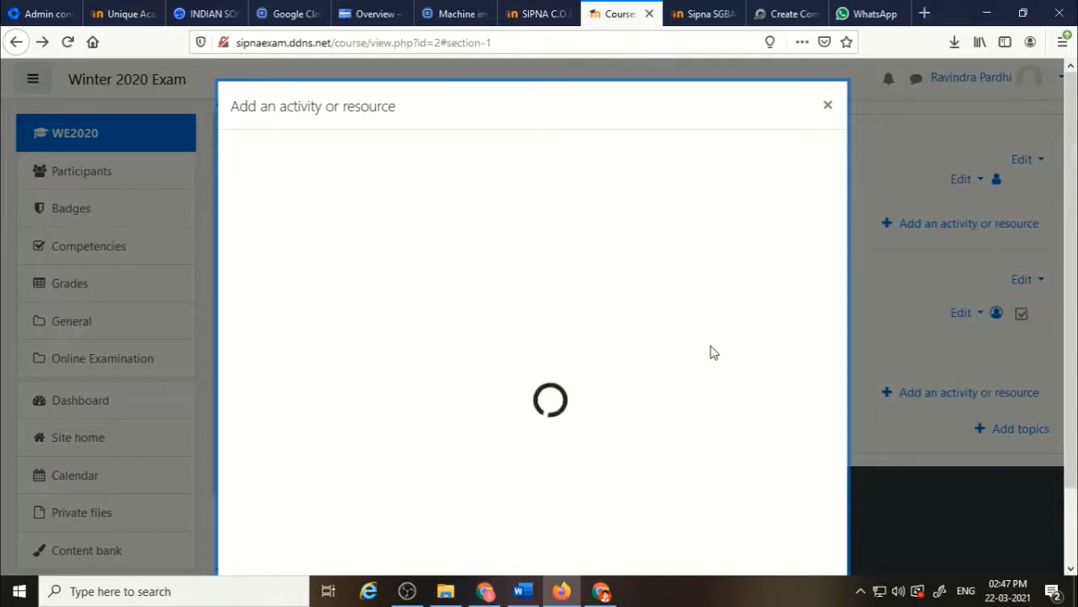
pyautogui.hotkey('ctrl', 'a')
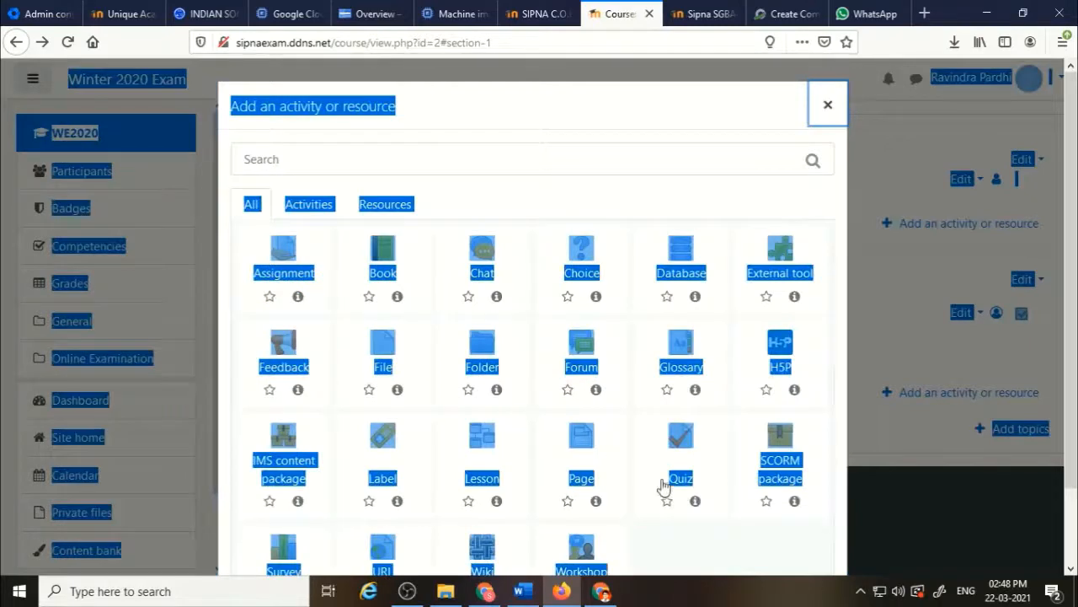
pyautogui.click(672, 536)
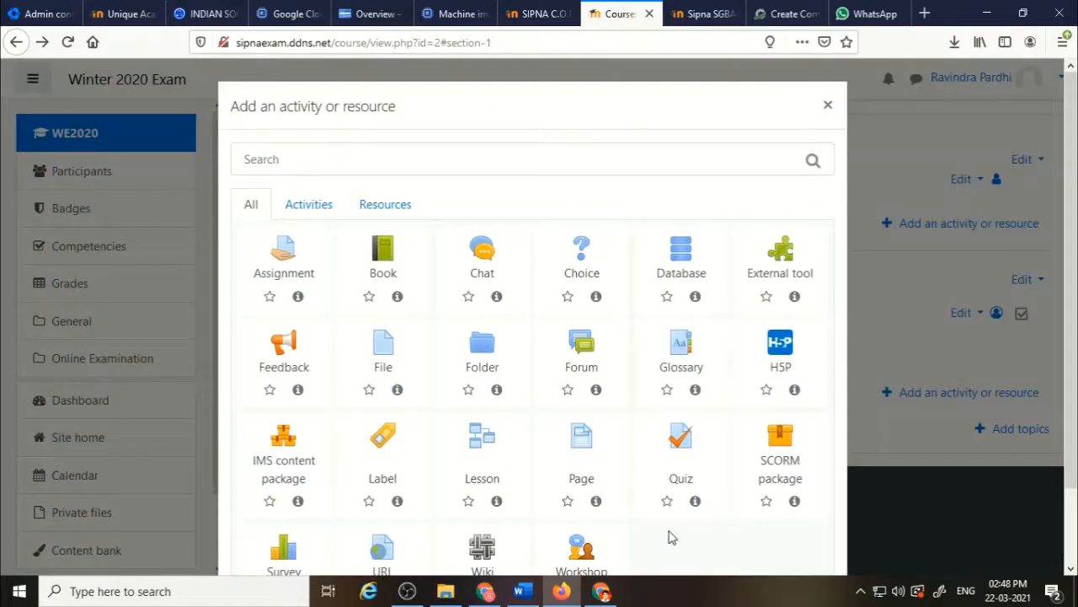
pyautogui.click(685, 486)
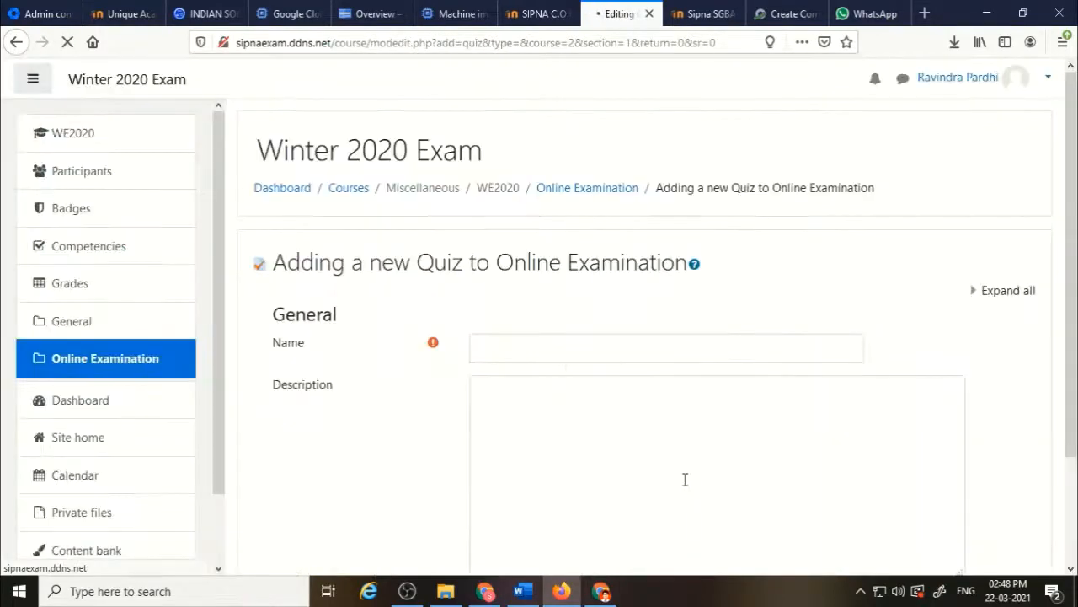
# Copy the subject line '7 XT 02 / 7 XN 02 : Microcontroller and Applications (10628)' from the Word paper into the quiz name.
pyautogui.click(604, 354)
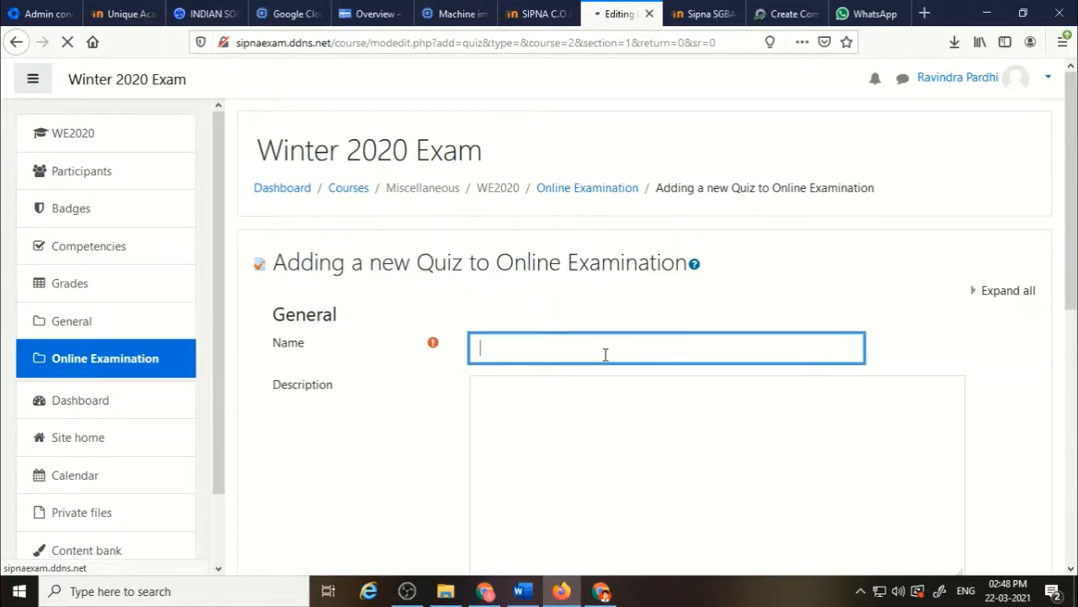
pyautogui.hotkey('alt', 'Tab')
pyautogui.hotkey('alt', 'Tab')
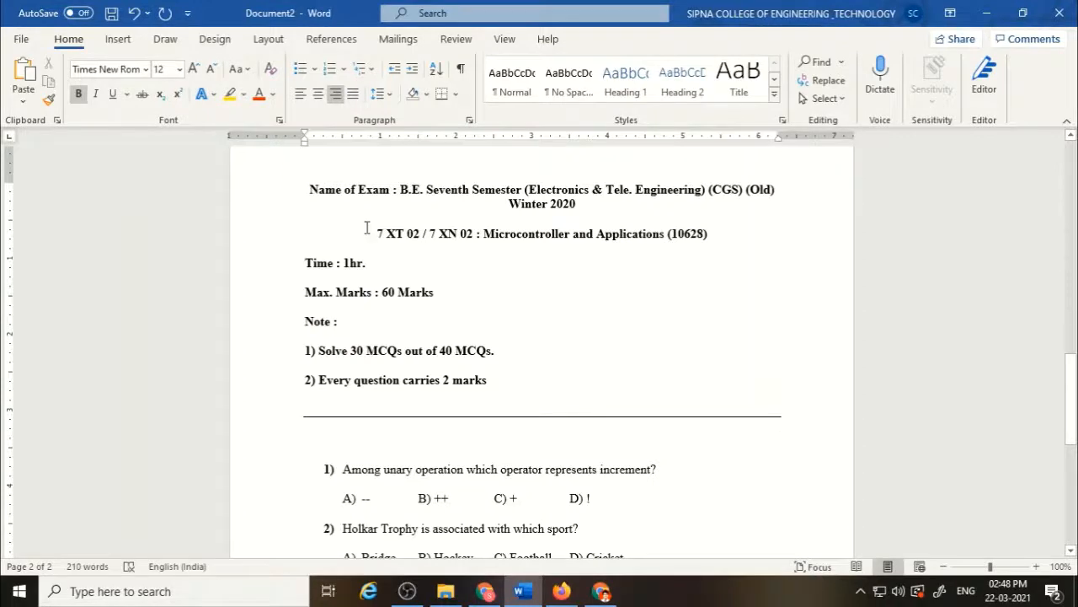
pyautogui.moveTo(377, 234); pyautogui.dragTo(708, 233)
pyautogui.hotkey('ctrl', 'c')
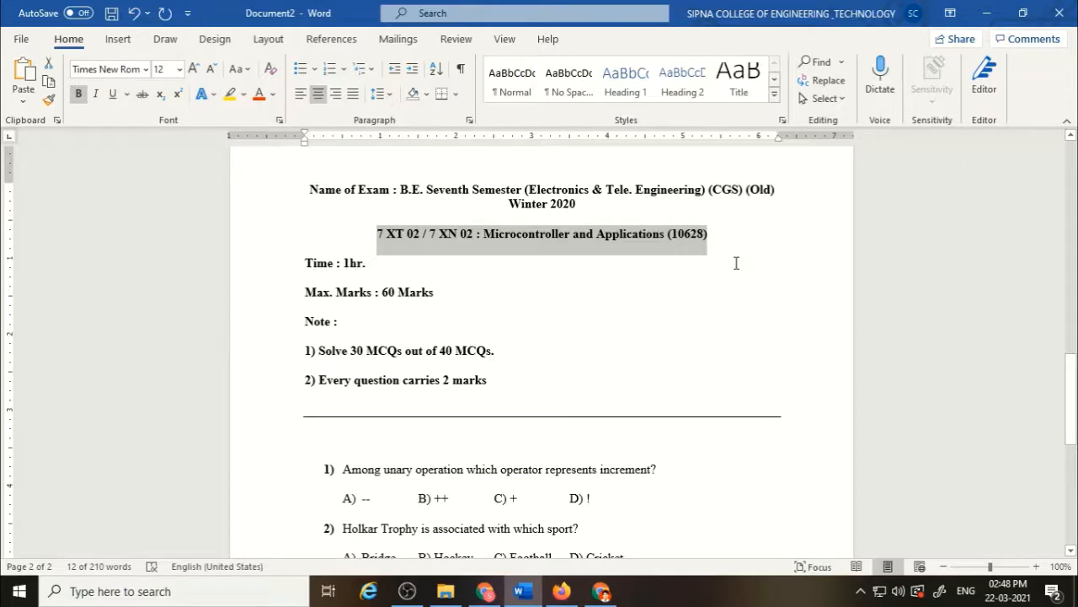
pyautogui.hotkey('alt', 'Tab')
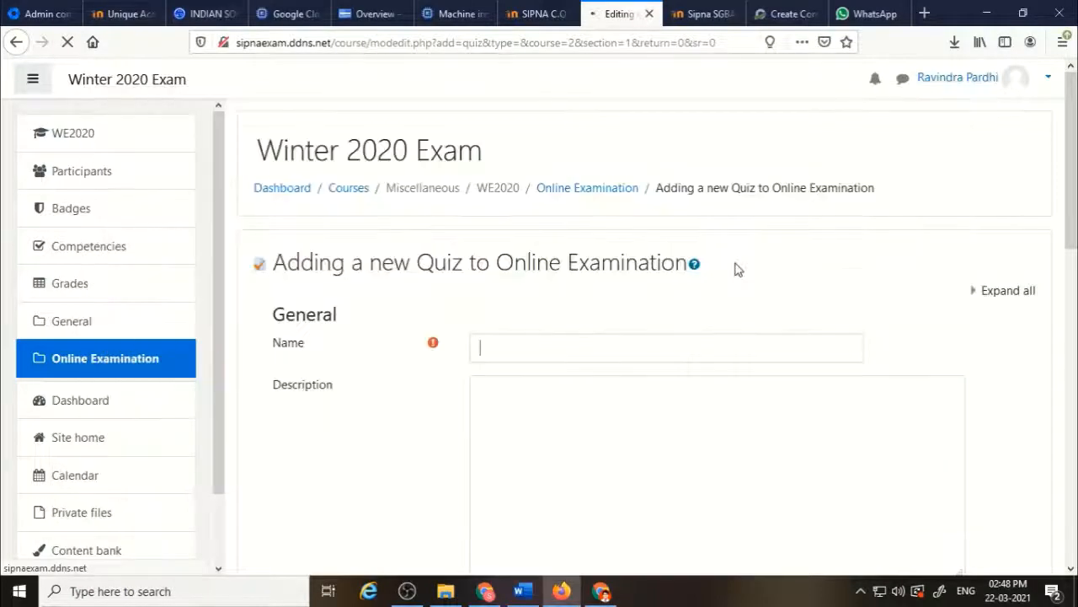
pyautogui.click(594, 333)
pyautogui.hotkey('ctrl', 'v')
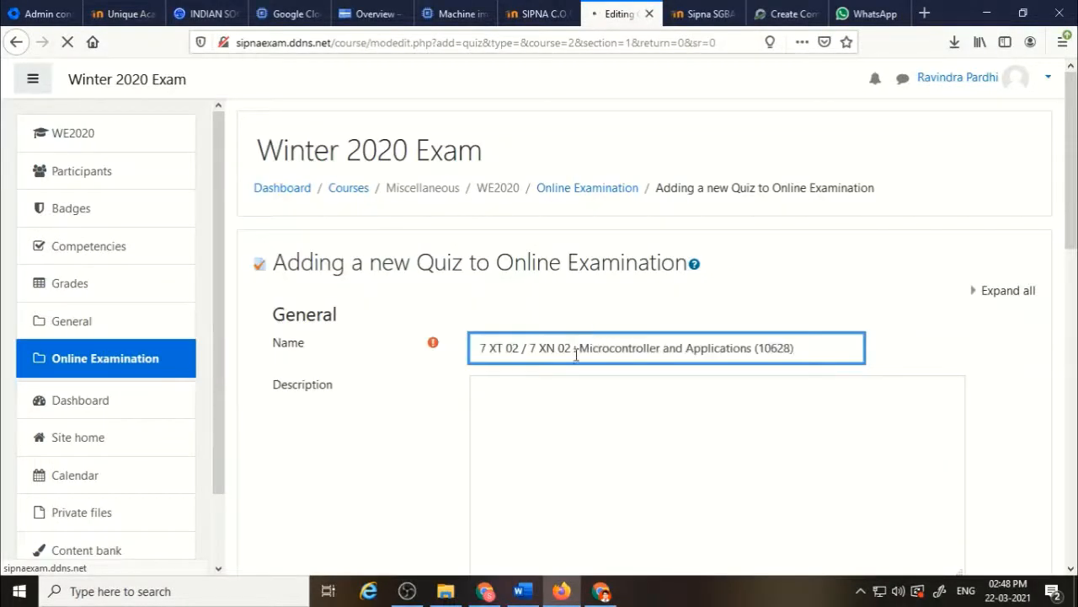
# Copy the instructions from 'Time : 1hr.' to 'Every question carries 2 marks' into the description and display it on the course page.
pyautogui.click(544, 401)
pyautogui.scroll(-2, 541, 399)
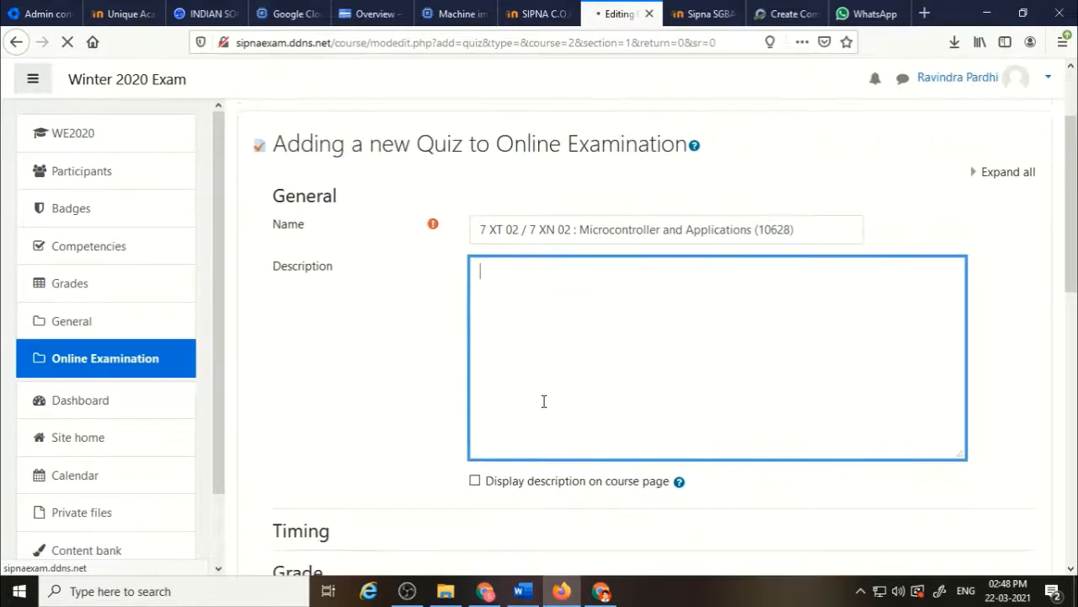
pyautogui.hotkey('alt', 'Tab')
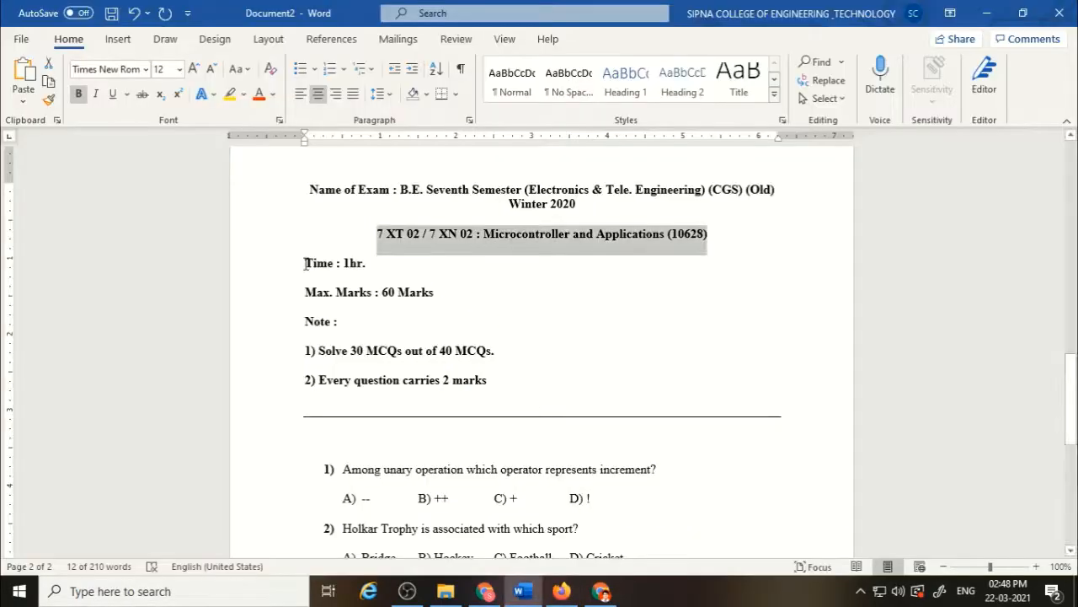
pyautogui.moveTo(305, 263); pyautogui.dragTo(487, 381)
pyautogui.hotkey('ctrl', 'c')
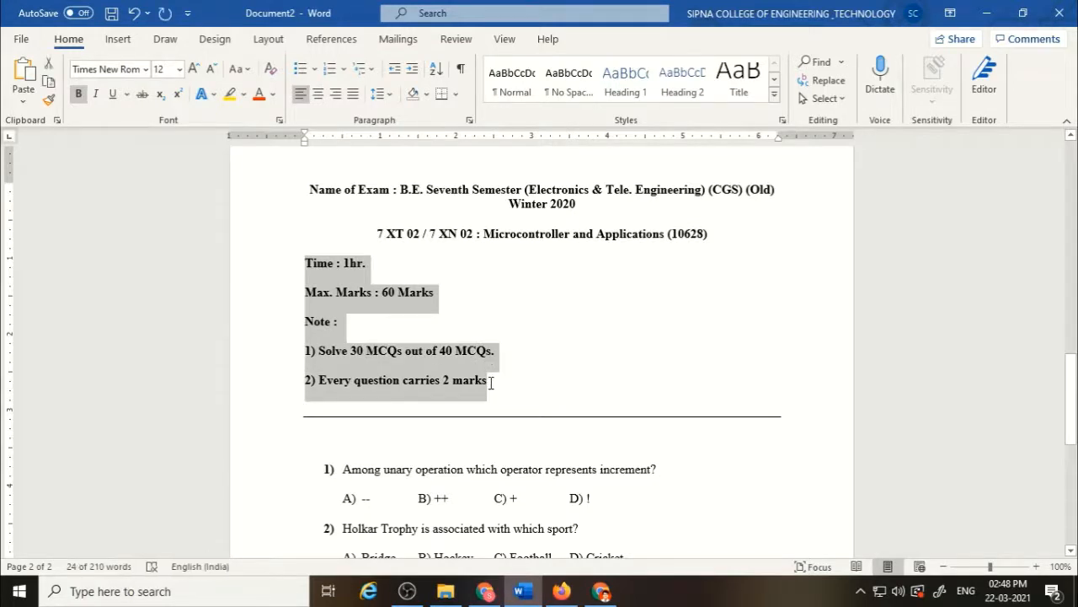
pyautogui.hotkey('alt', 'Tab')
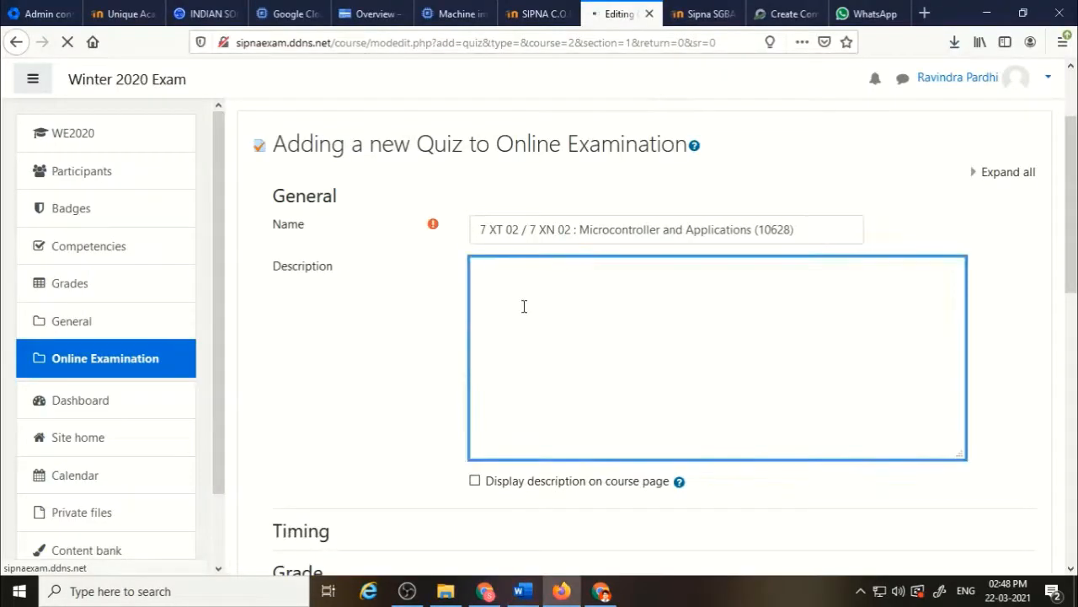
pyautogui.hotkey('ctrl', 'v')
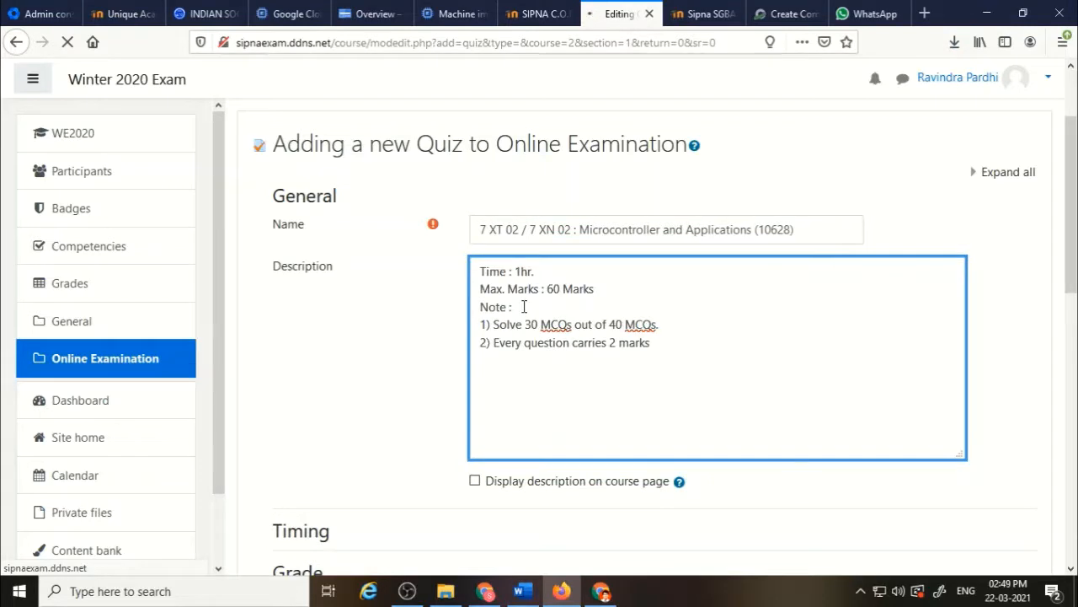
pyautogui.click(475, 480)
# Expand the Timing settings and enable both the open and close dates of the quiz.
pyautogui.scroll(-5, 474, 426)
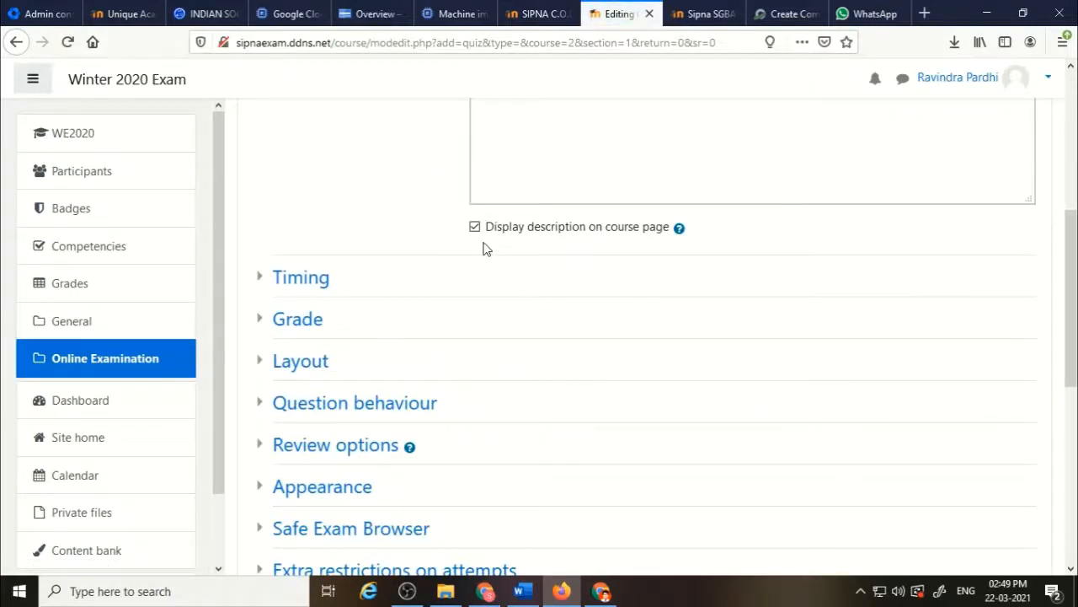
pyautogui.scroll(-1, 395, 258)
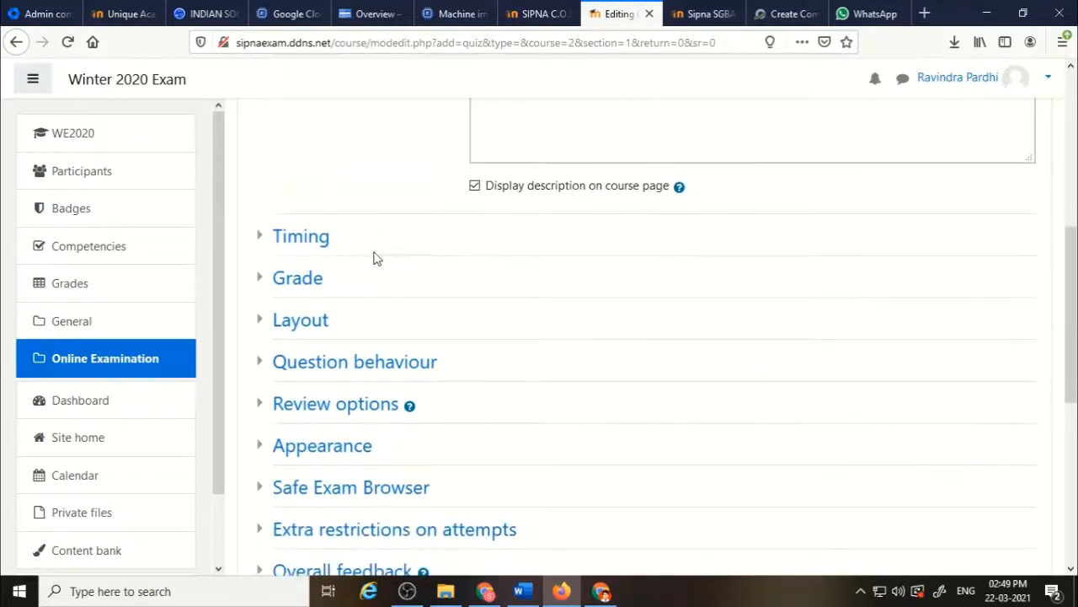
pyautogui.click(315, 242)
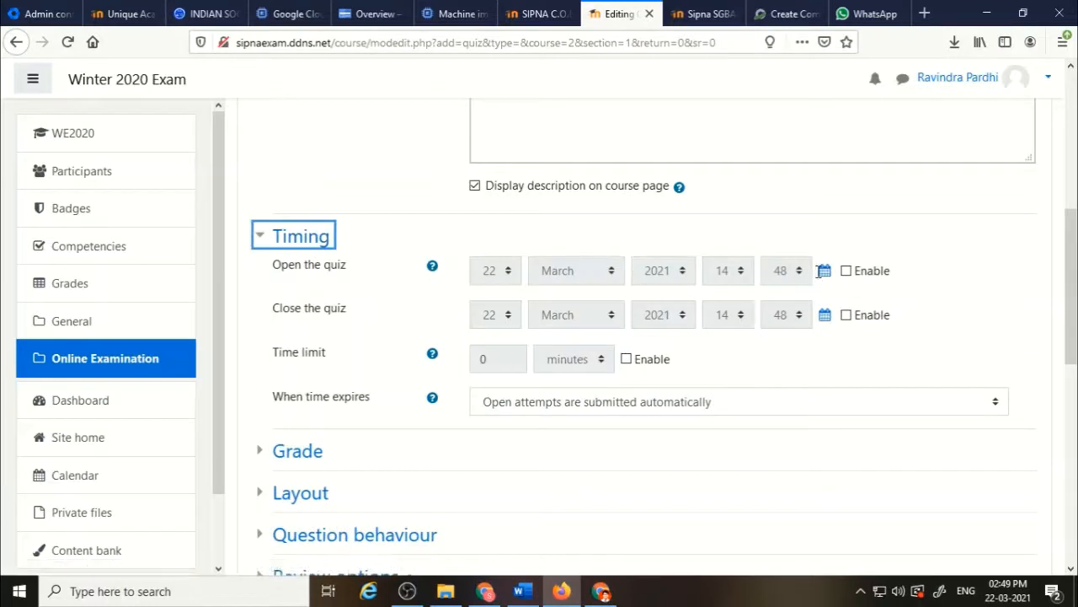
pyautogui.click(846, 273)
pyautogui.click(847, 316)
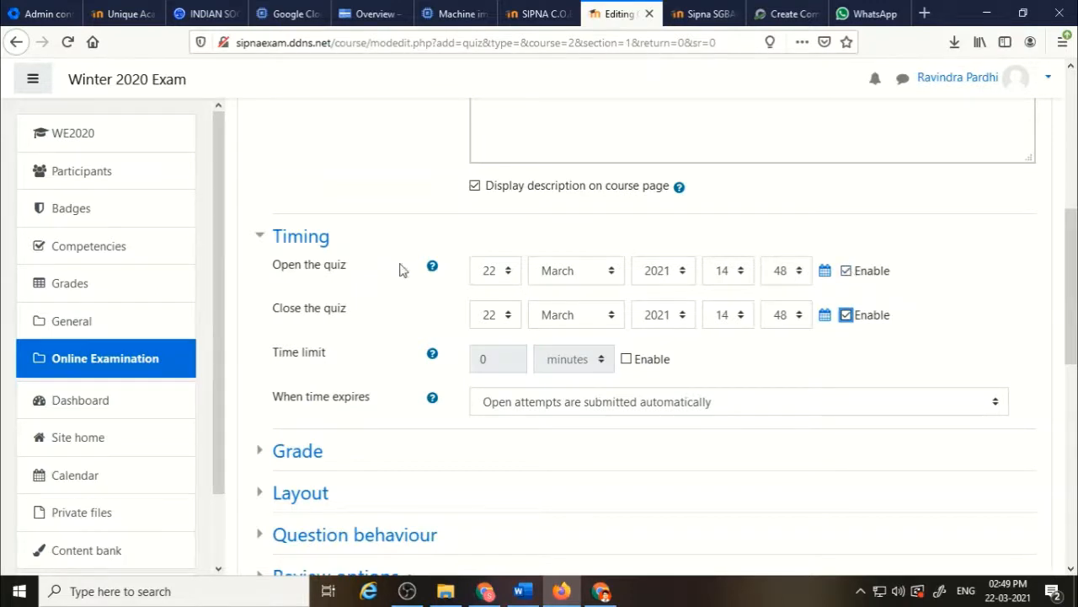
# Set the quiz to open on 23 March 2021 at 14:00.
pyautogui.click(503, 281)
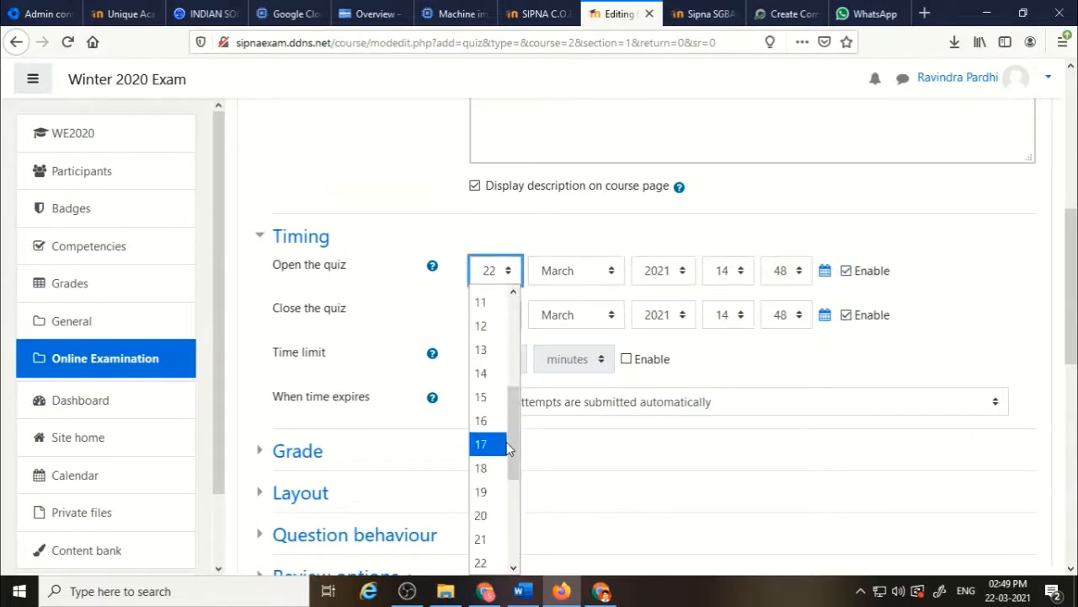
pyautogui.moveTo(514, 442); pyautogui.dragTo(514, 472)
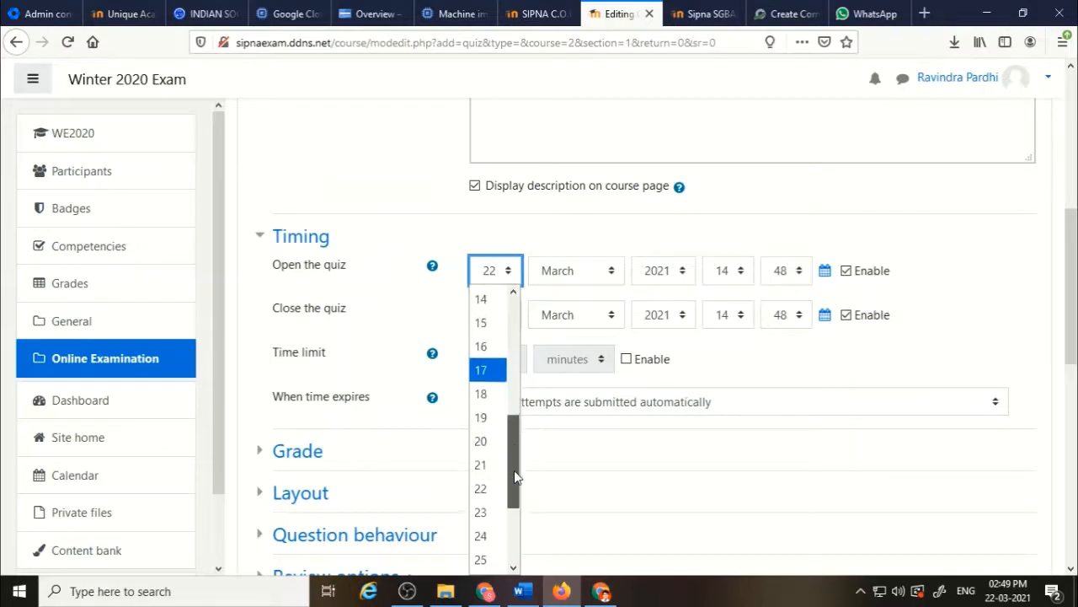
pyautogui.click(489, 511)
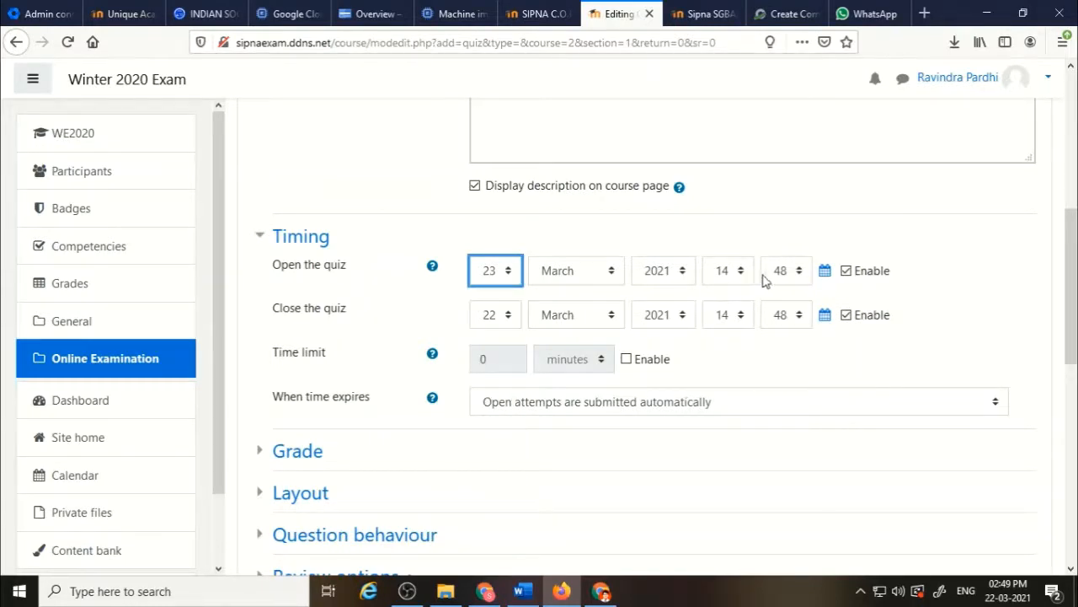
pyautogui.click(791, 272)
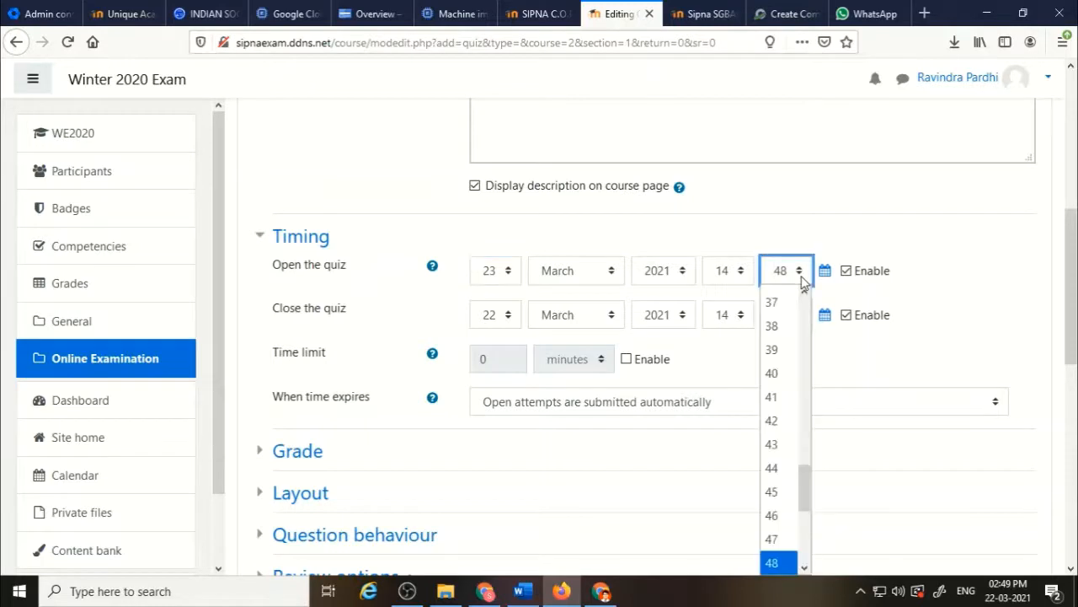
pyautogui.click(805, 294)
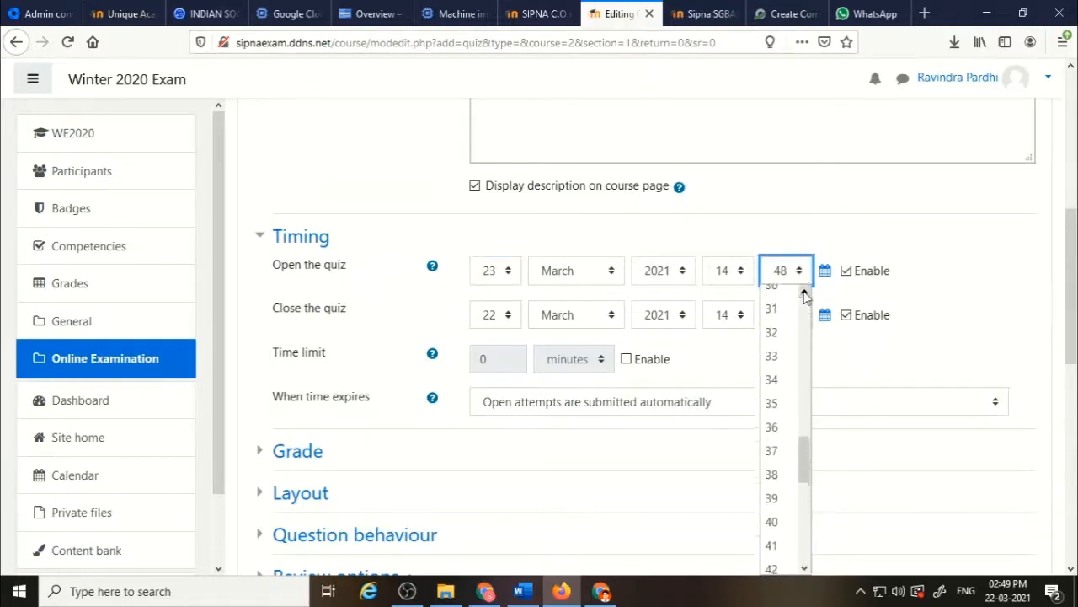
pyautogui.click(805, 294)
pyautogui.scroll(5, 804, 294)
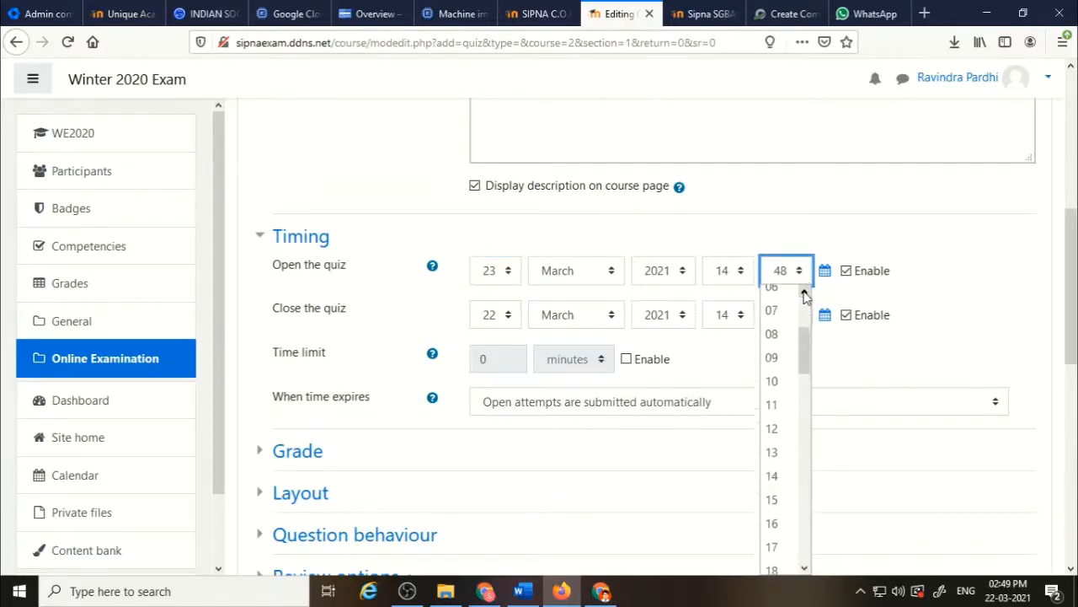
pyautogui.click(781, 298)
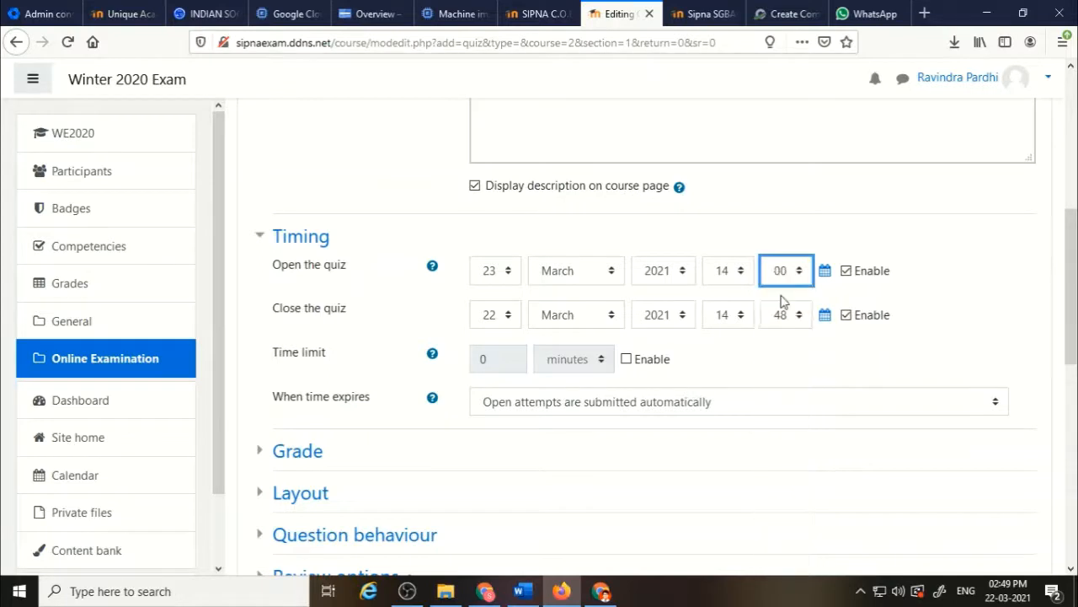
# Set the quiz close date to 23 March 2021 with the hour 15.
pyautogui.click(508, 316)
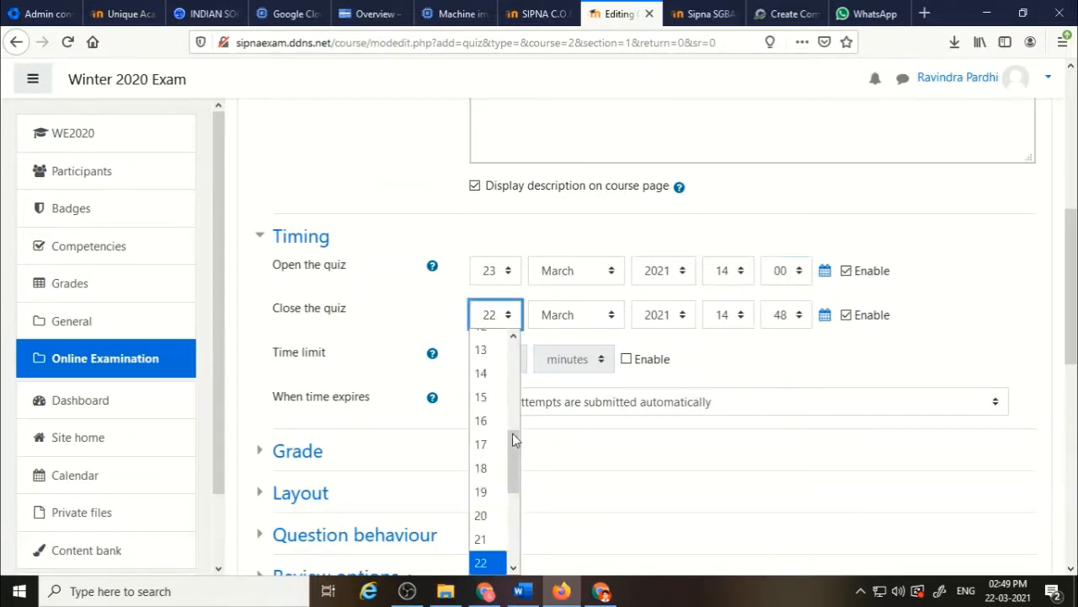
pyautogui.scroll(-1, 518, 482)
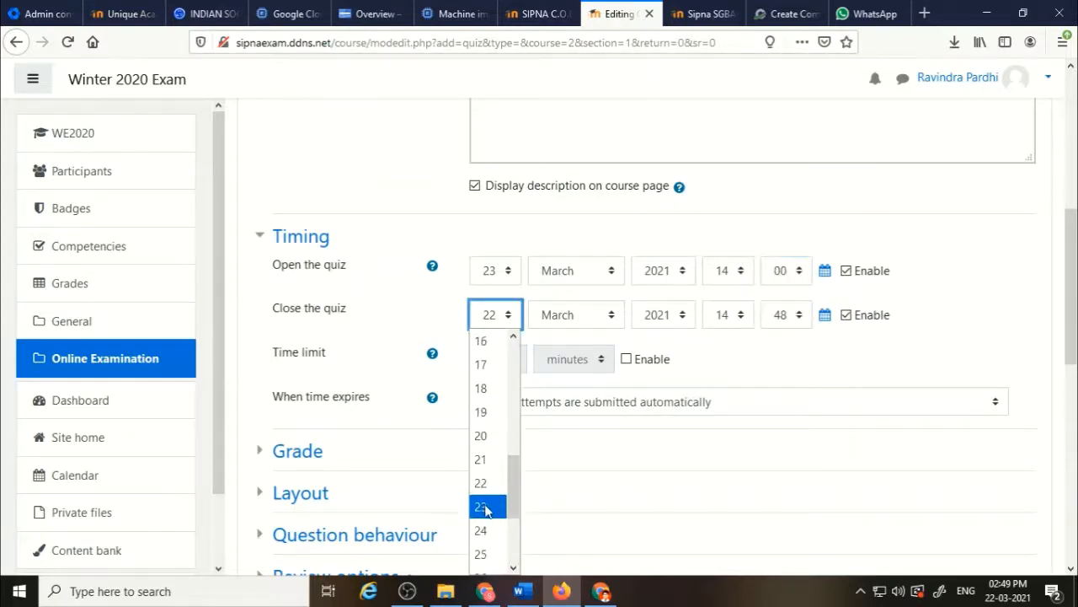
pyautogui.click(485, 508)
pyautogui.click(749, 319)
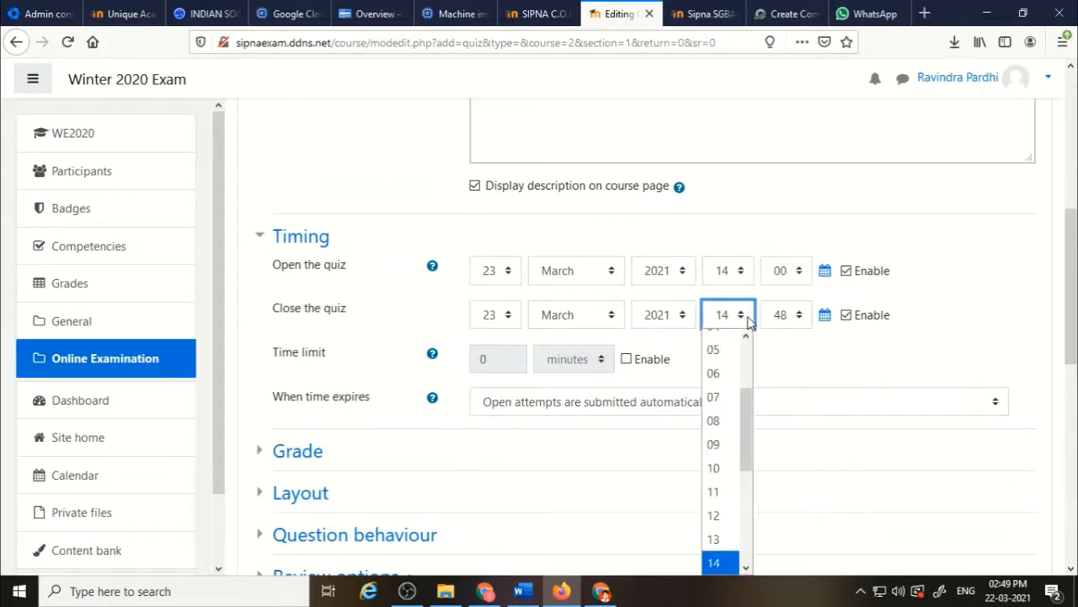
pyautogui.moveTo(751, 384); pyautogui.dragTo(750, 414)
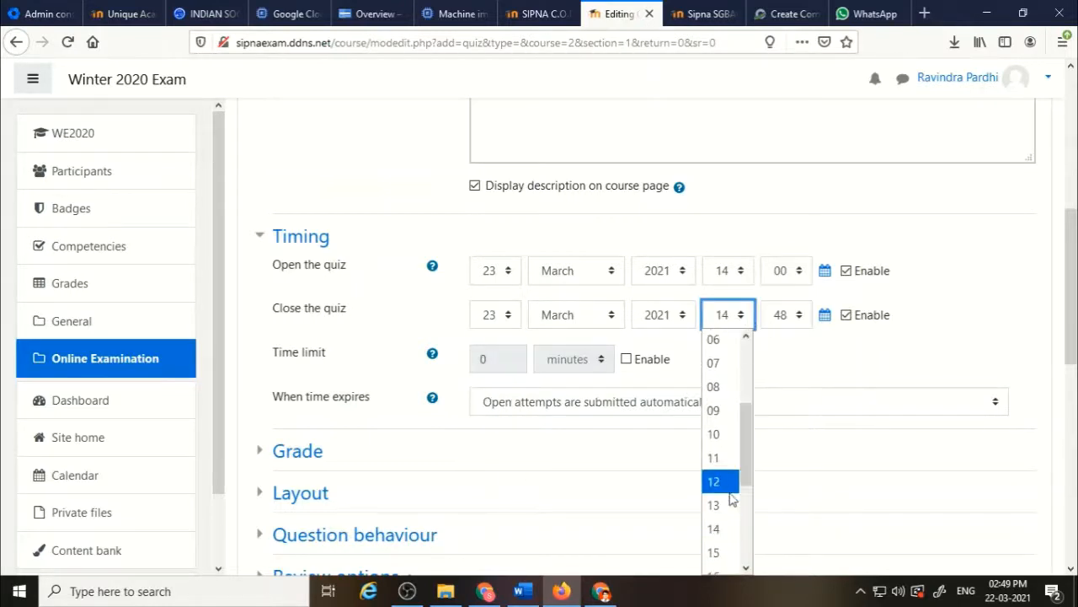
pyautogui.click(725, 554)
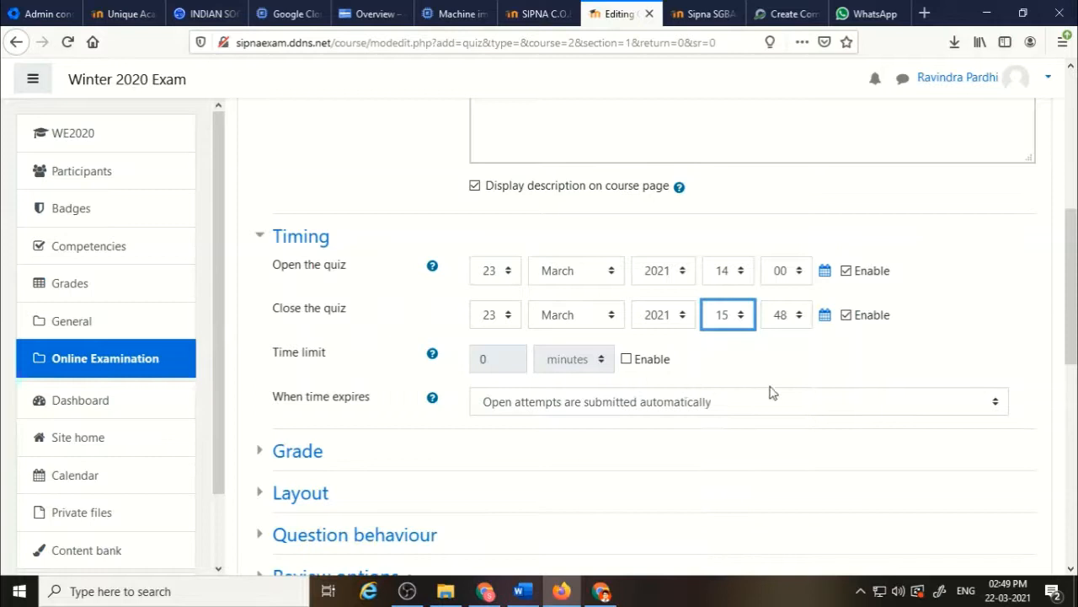
# Set the quiz close time's minutes to 15.
pyautogui.click(802, 318)
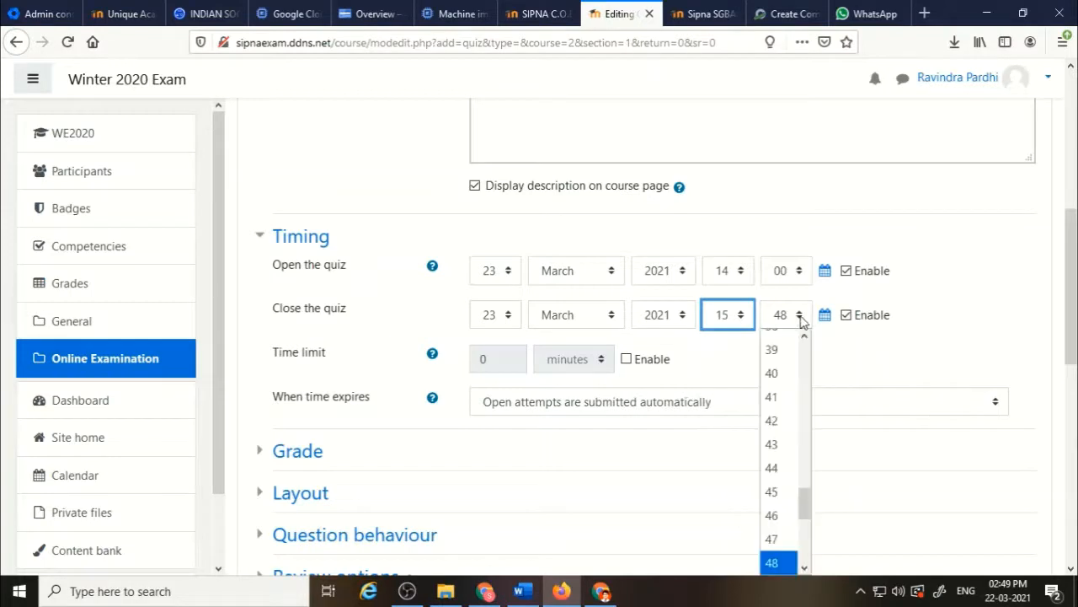
pyautogui.click(802, 571)
pyautogui.click(802, 571)
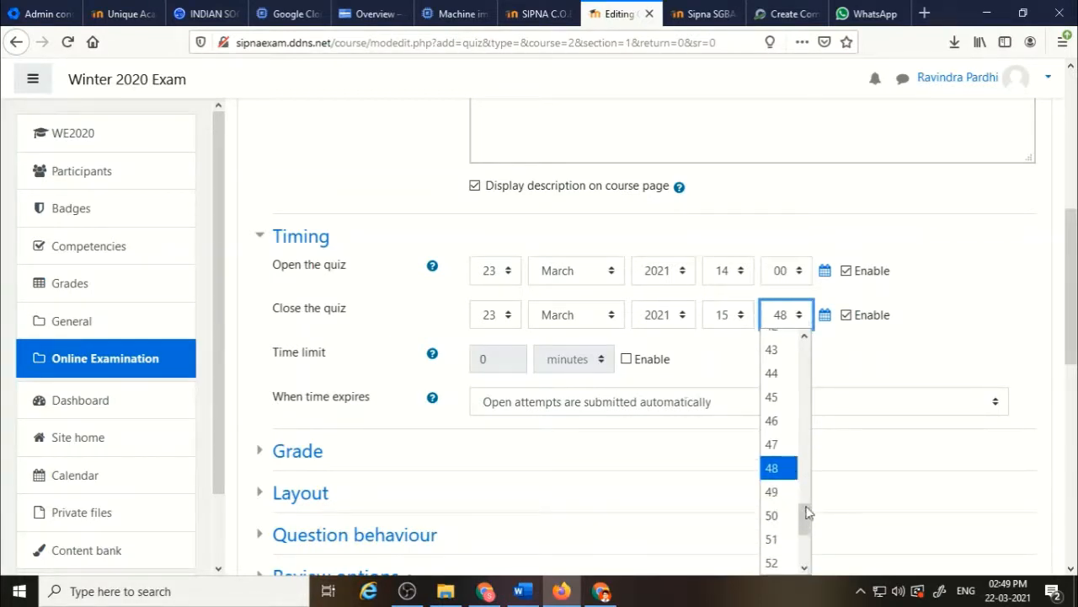
pyautogui.click(805, 336)
pyautogui.click(805, 337)
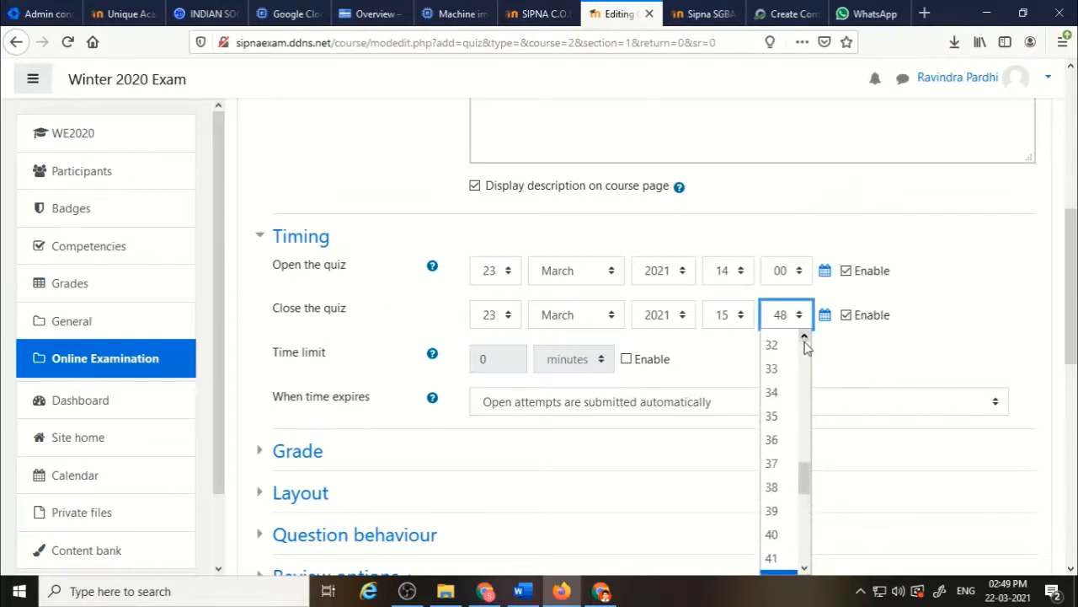
pyautogui.scroll(5, 804, 341)
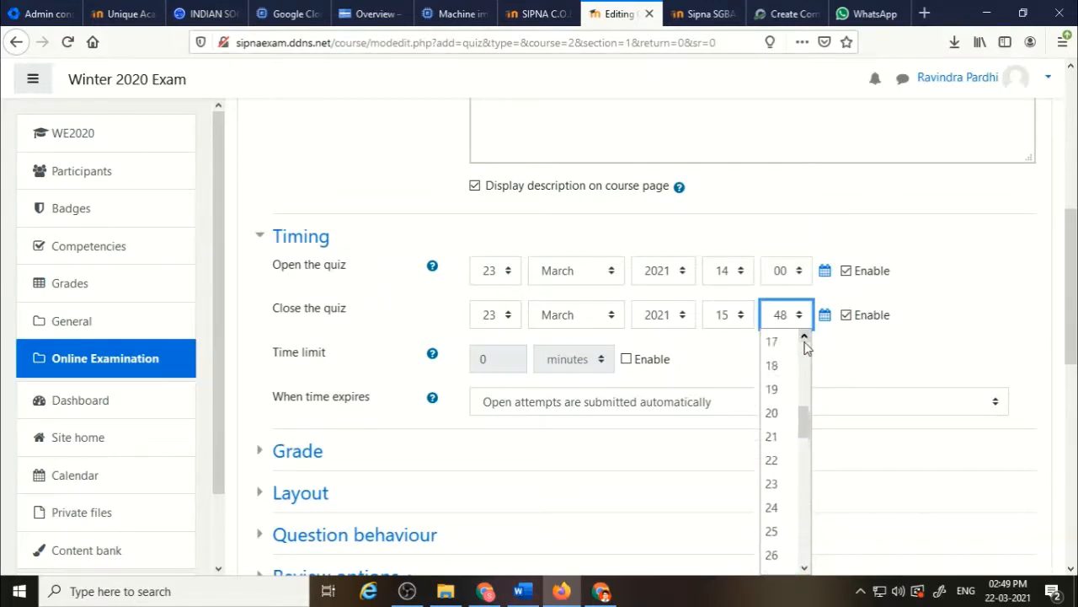
pyautogui.click(804, 341)
pyautogui.click(774, 368)
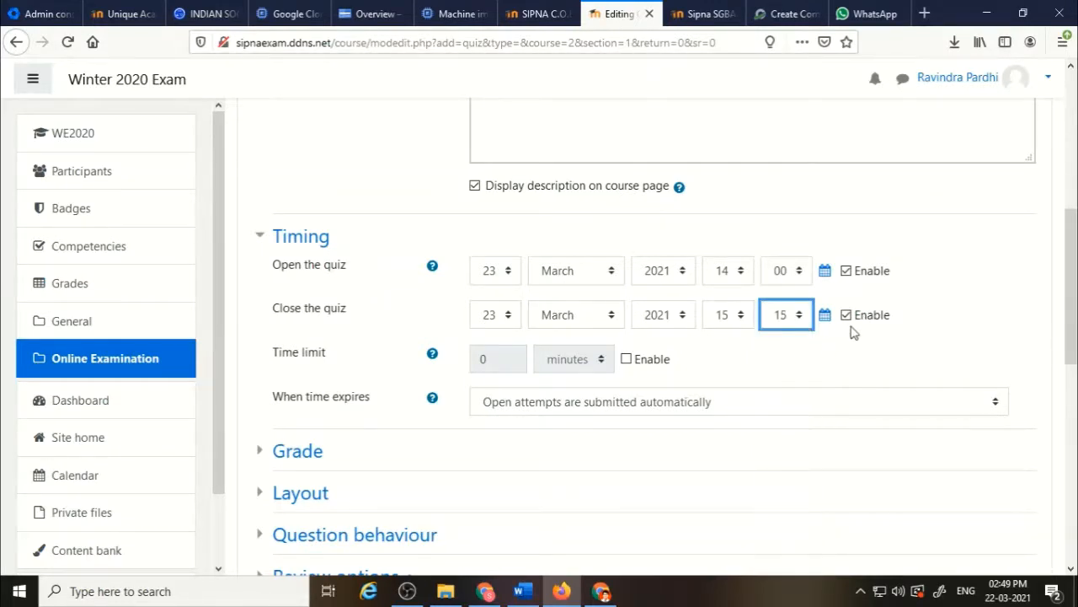
# Enable the time limit and set it to 60 minutes.
pyautogui.click(628, 359)
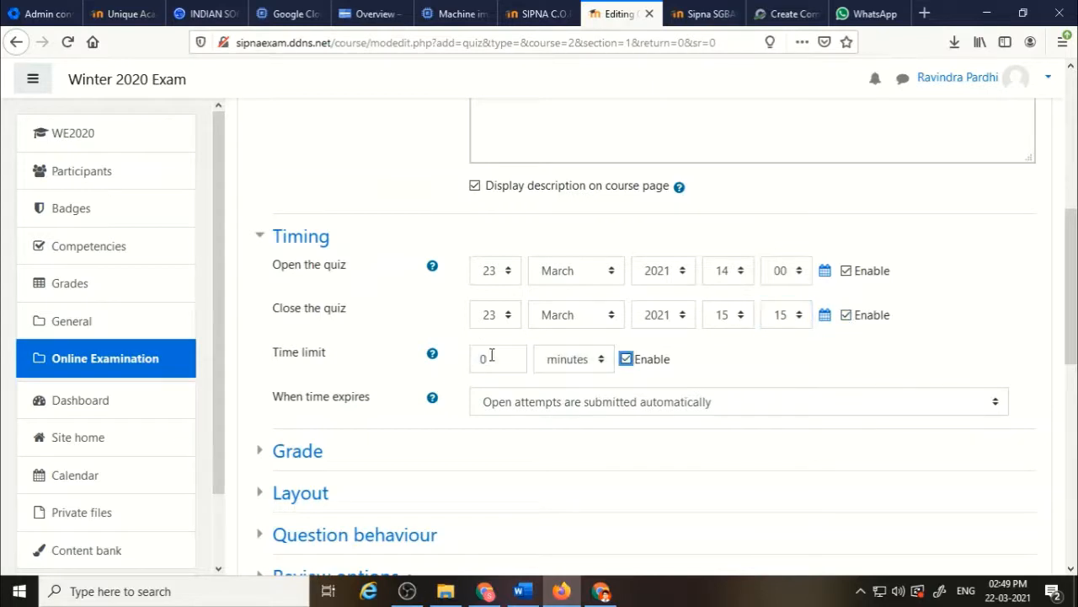
pyautogui.click(481, 360)
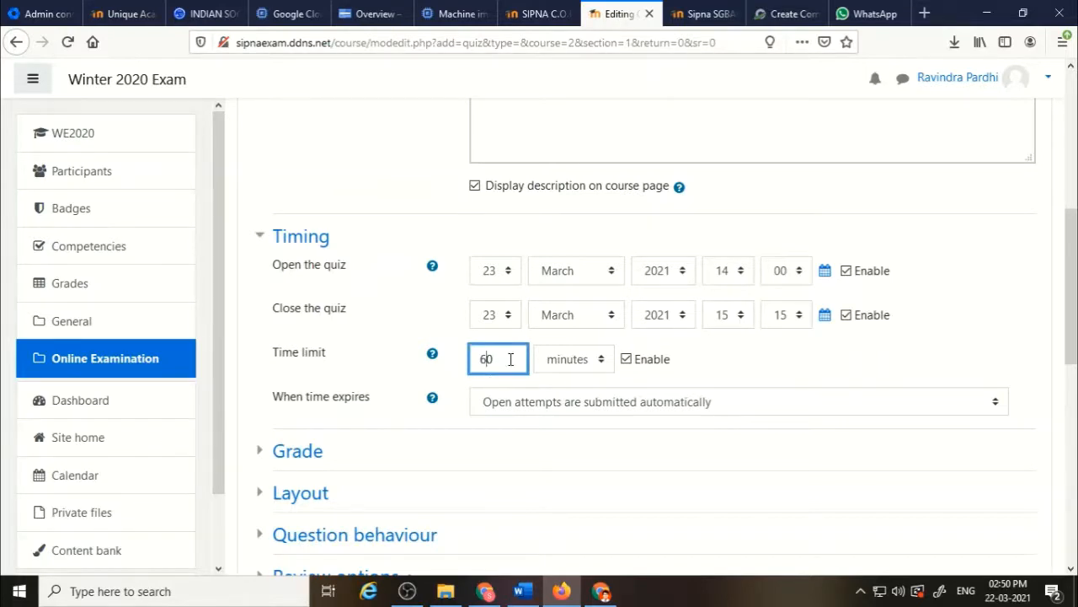
pyautogui.scroll(-2, 406, 481)
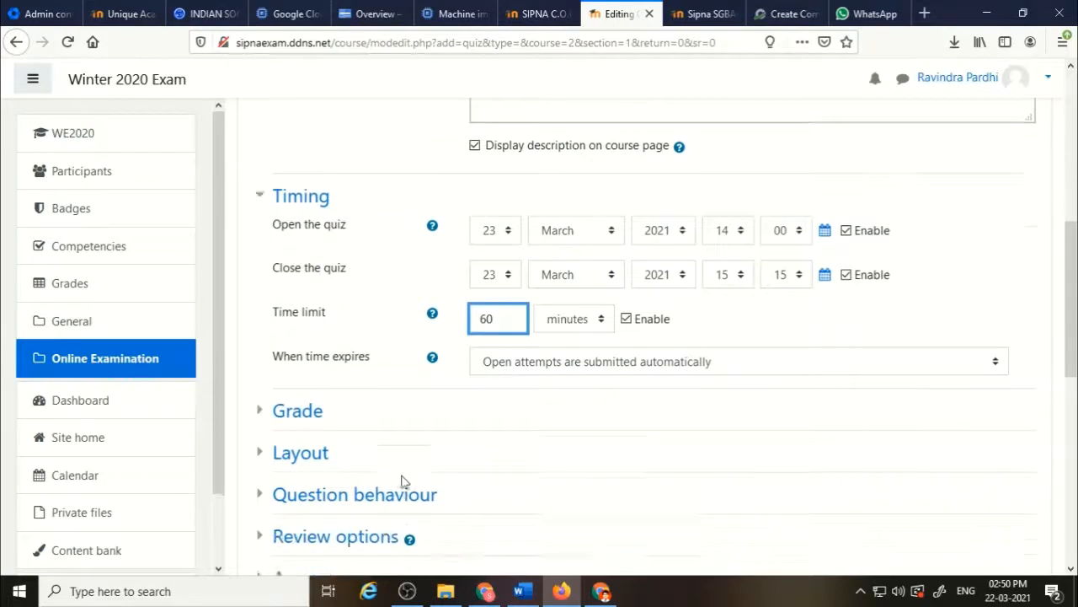
# Expand the Grade settings and set the attempts allowed to 1.
pyautogui.click(291, 387)
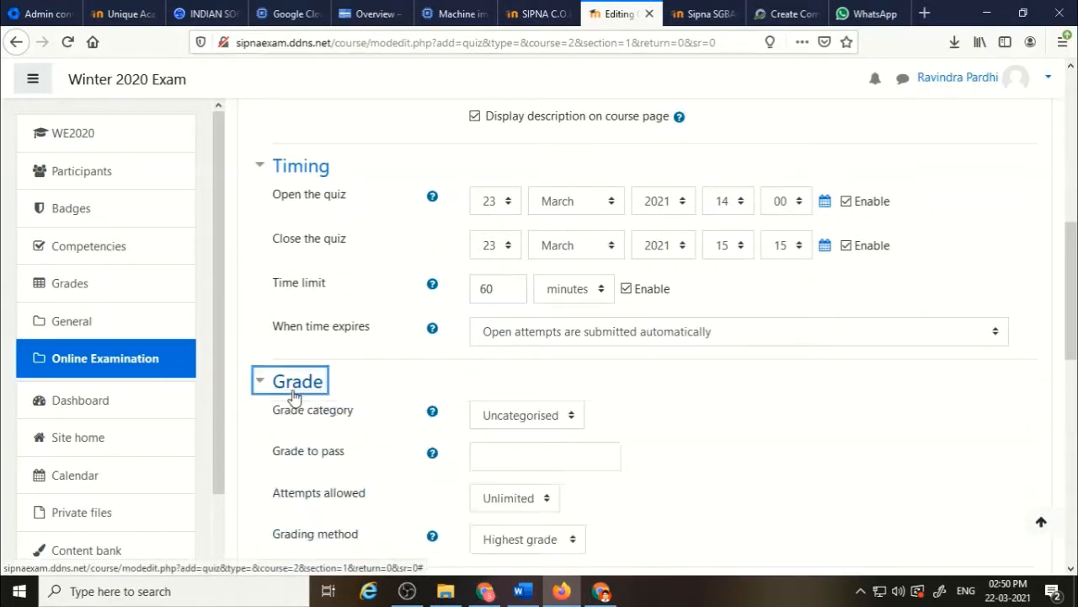
pyautogui.scroll(-3, 413, 386)
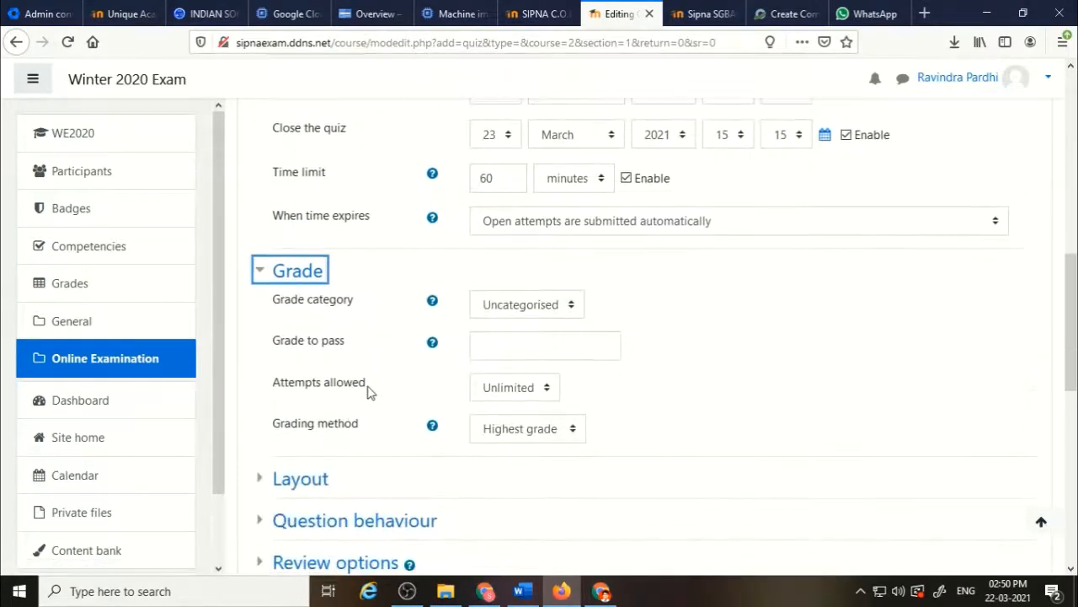
pyautogui.moveTo(367, 389); pyautogui.dragTo(271, 388)
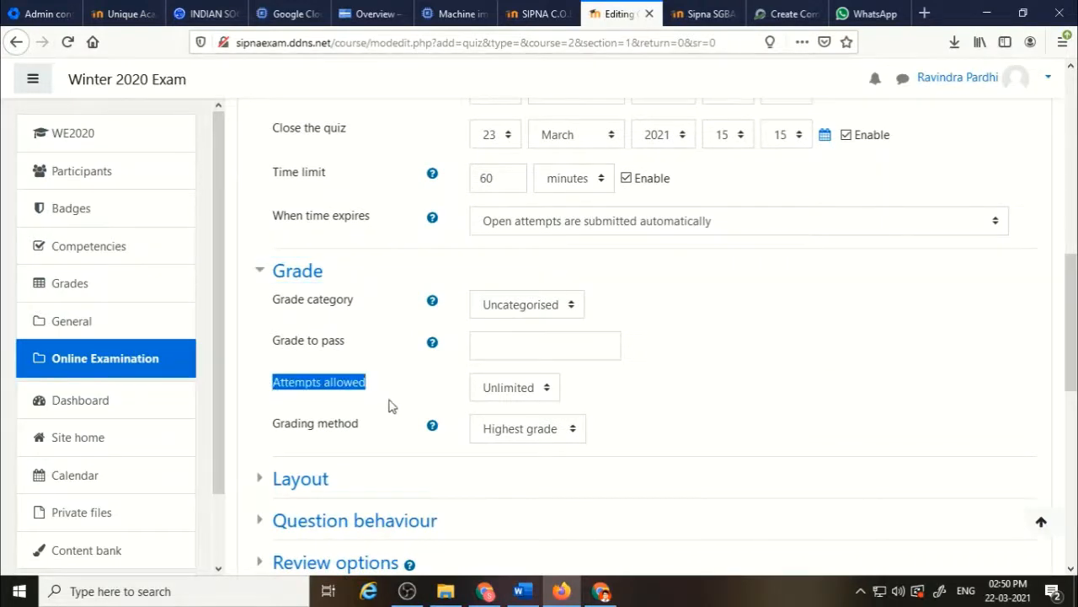
pyautogui.click(552, 392)
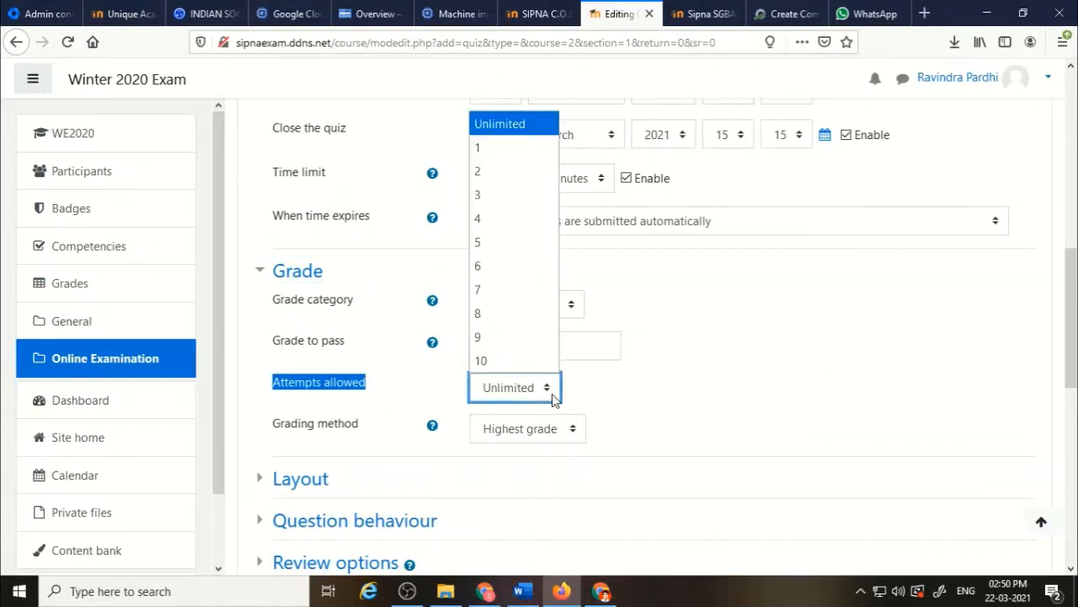
pyautogui.click(505, 149)
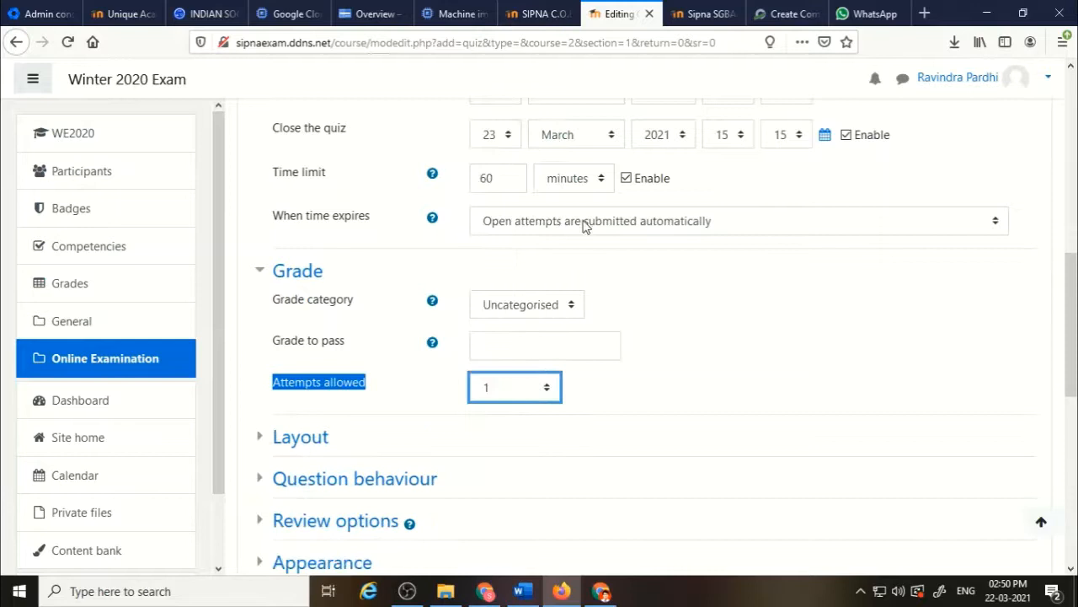
pyautogui.click(789, 341)
# Expand Question behaviour and set how questions behave to Immediate feedback.
pyautogui.scroll(-3, 789, 341)
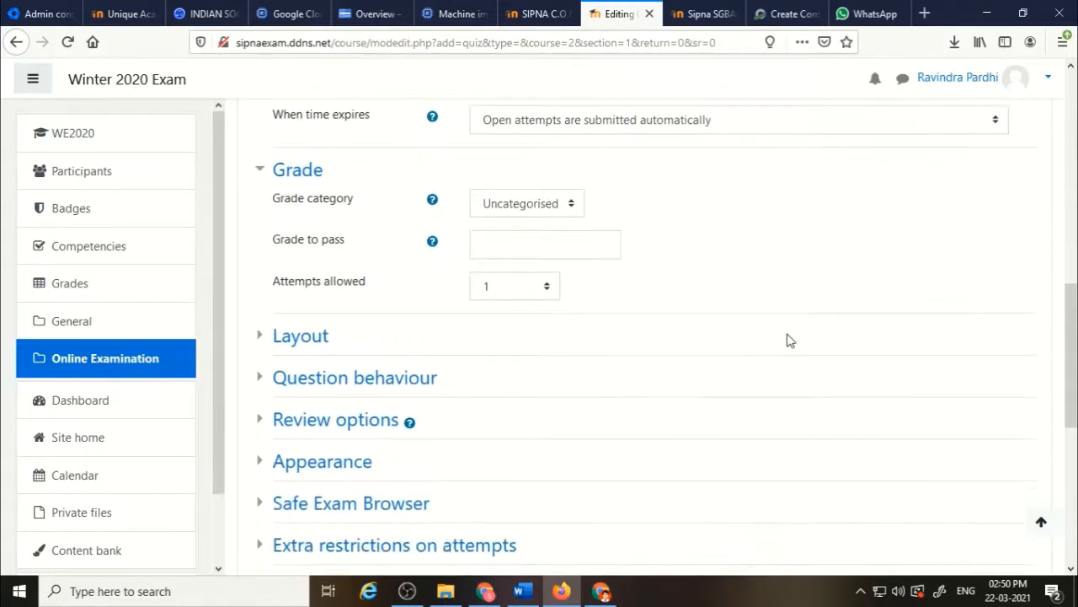
pyautogui.scroll(-1, 789, 342)
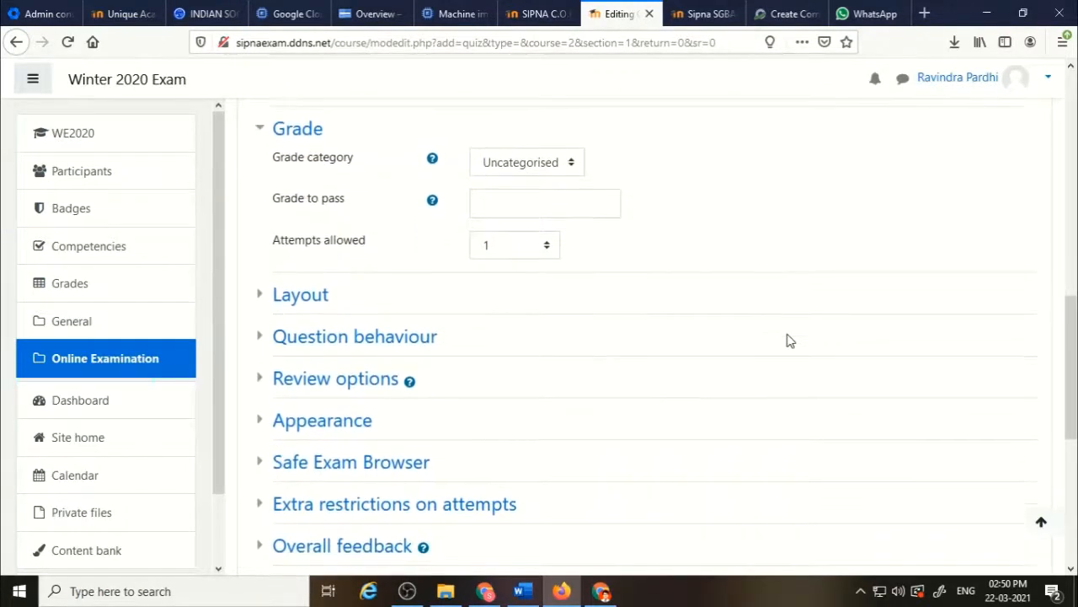
pyautogui.click(294, 343)
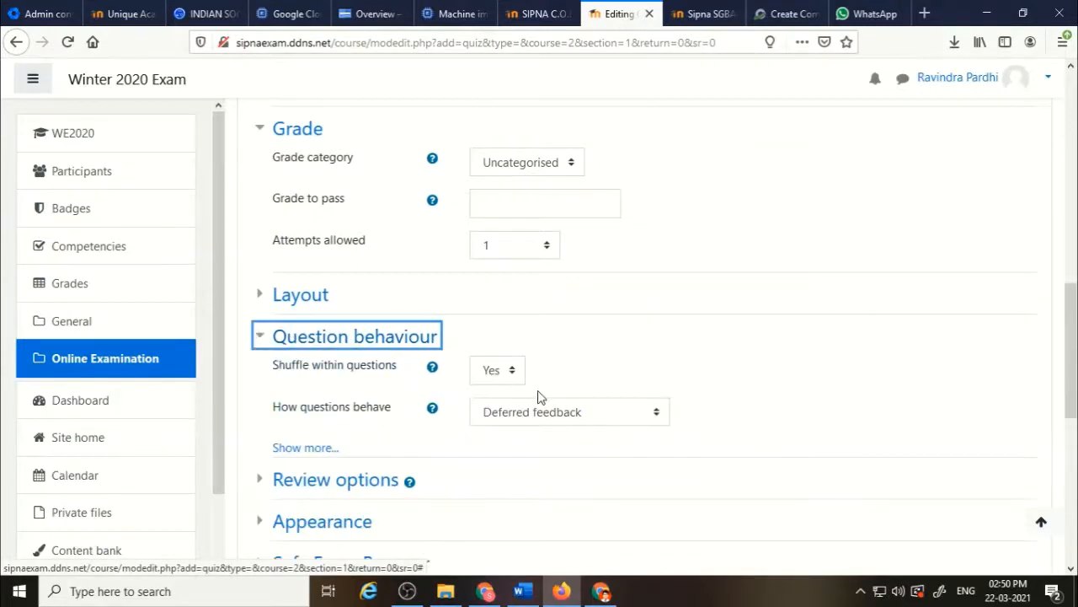
pyautogui.tripleClick(321, 414)
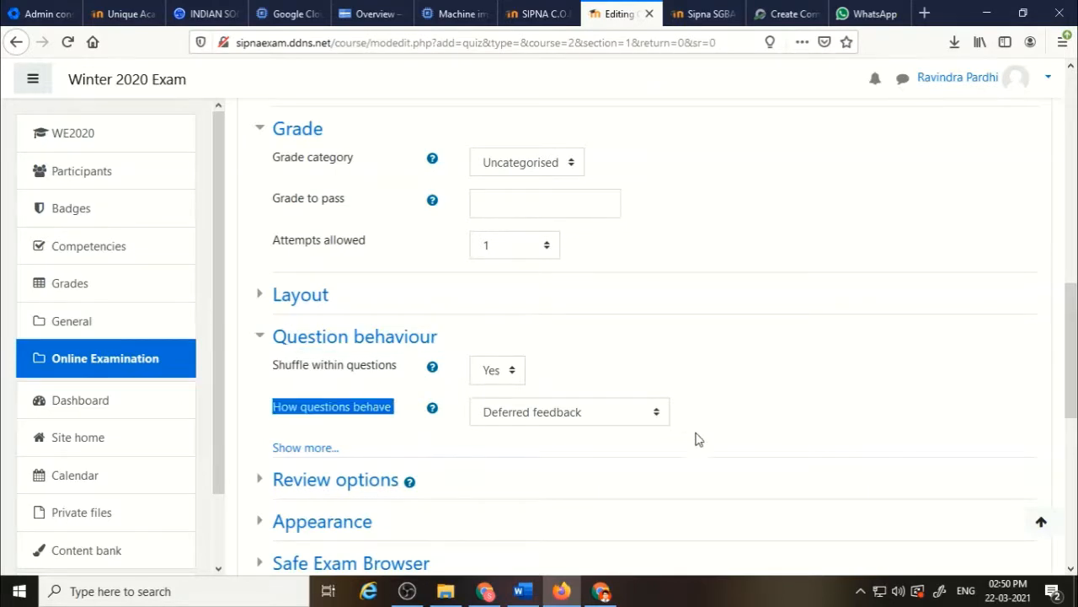
pyautogui.click(656, 416)
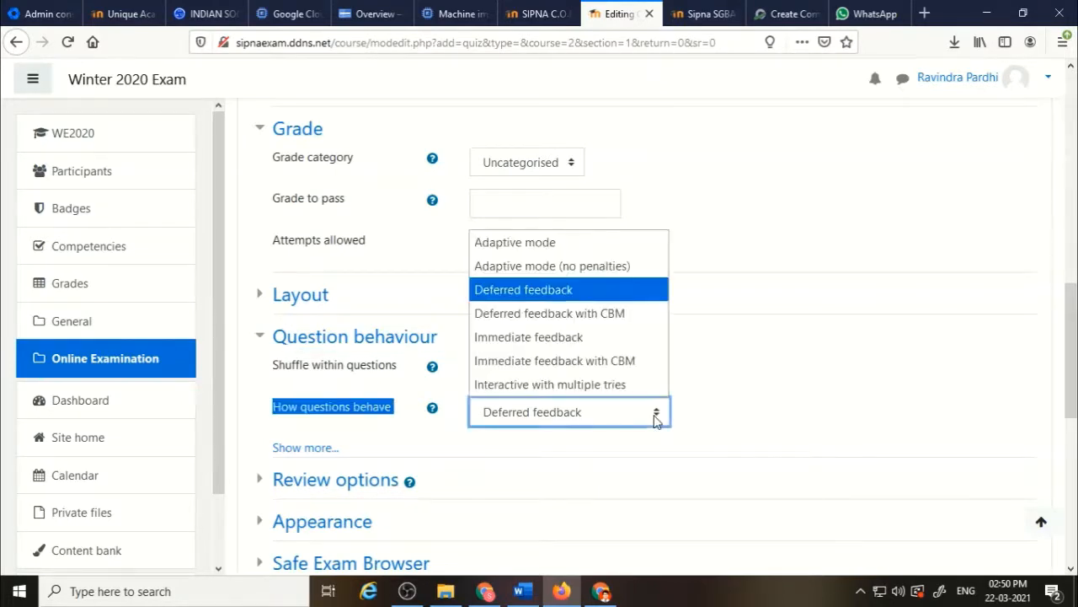
pyautogui.click(578, 341)
pyautogui.click(796, 422)
# Expand Review options and uncheck every option under After the quiz is closed.
pyautogui.scroll(-3, 796, 421)
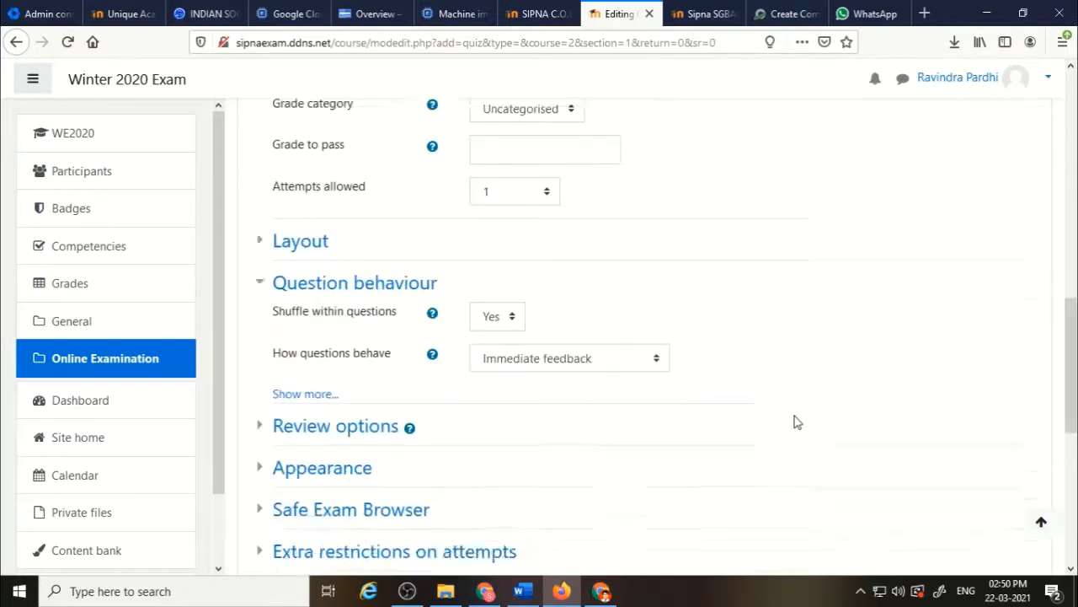
pyautogui.click(372, 283)
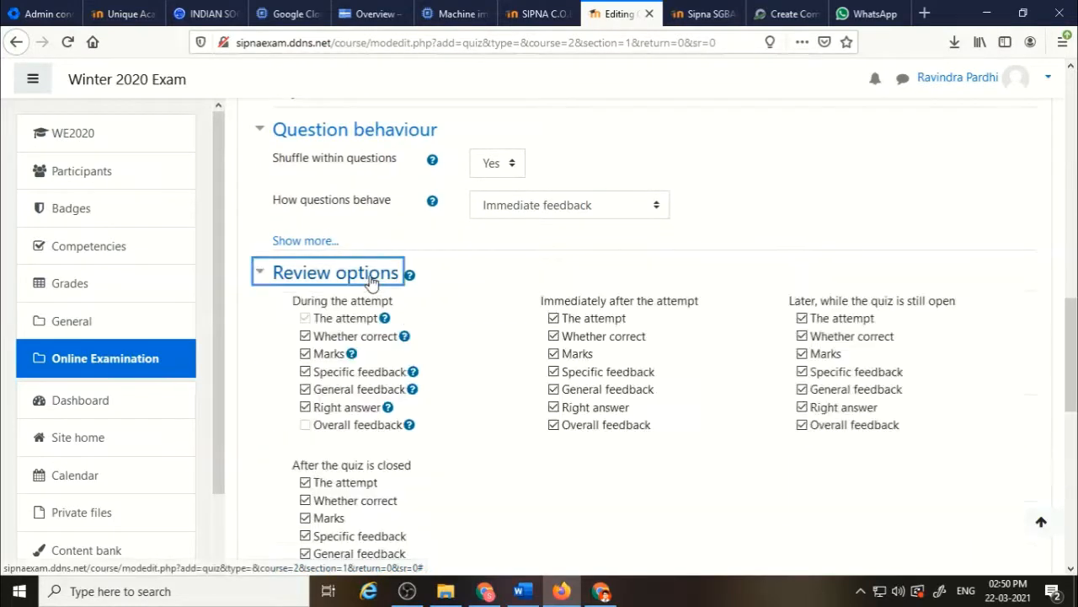
pyautogui.scroll(-2, 529, 415)
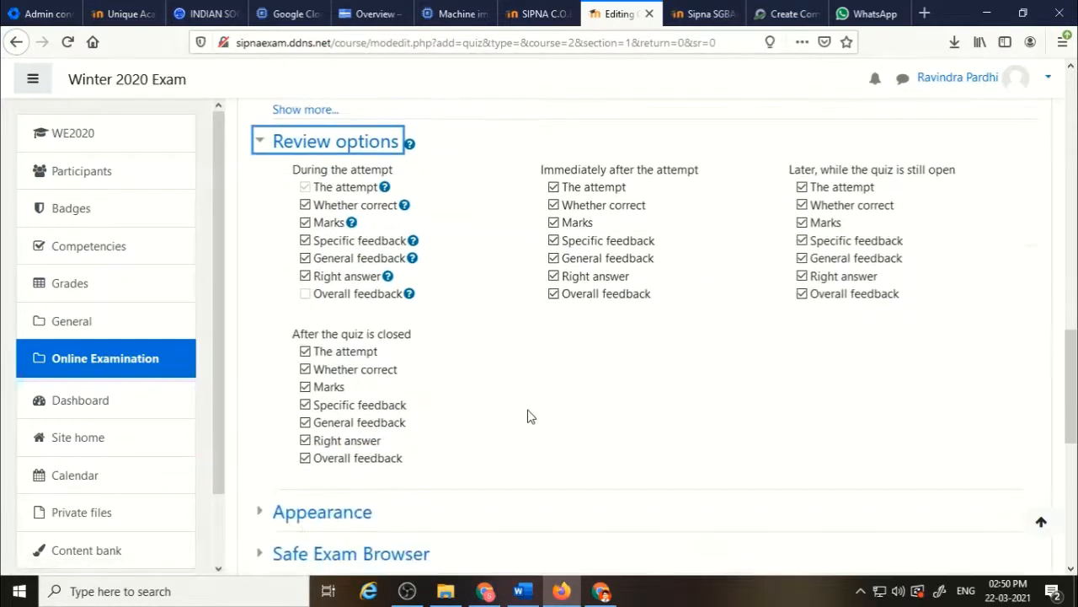
pyautogui.click(325, 457)
pyautogui.click(312, 440)
pyautogui.click(317, 423)
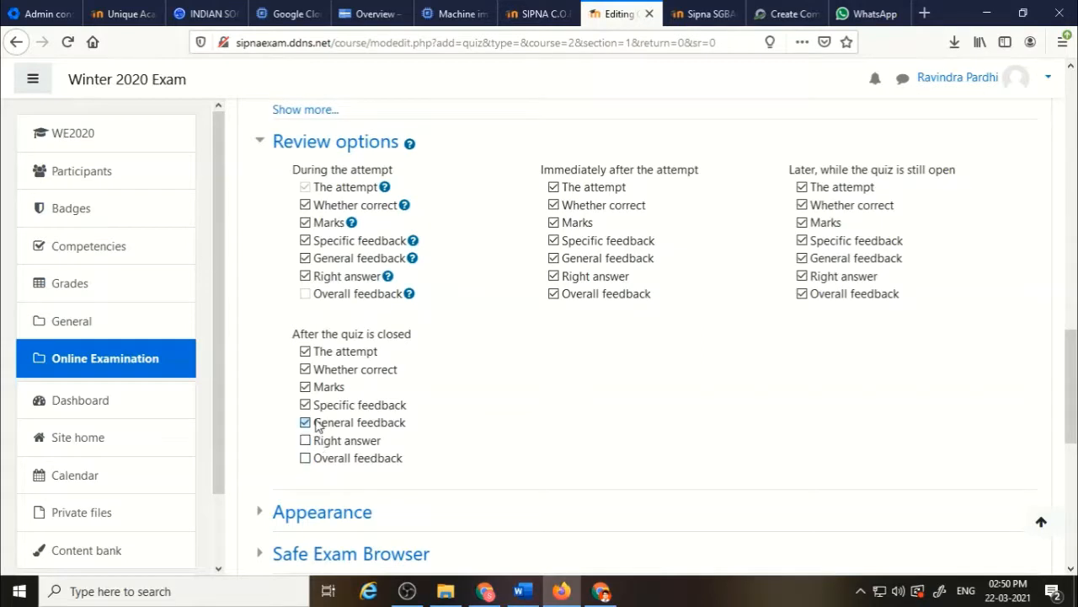
pyautogui.click(317, 406)
pyautogui.click(316, 388)
pyautogui.click(321, 370)
pyautogui.click(329, 354)
pyautogui.click(329, 356)
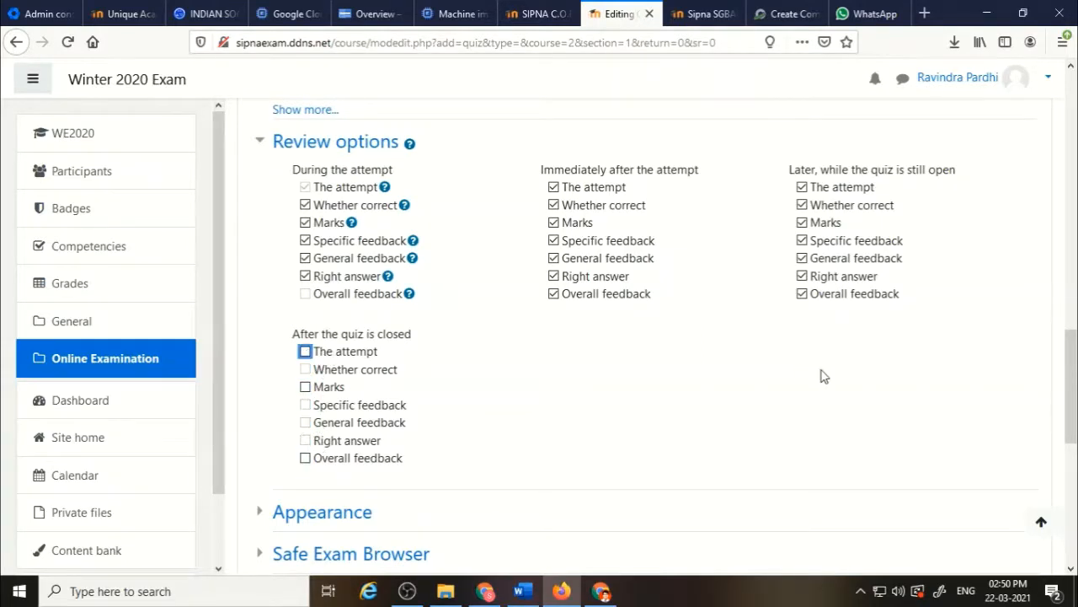
# Uncheck every review option under Later, while the quiz is still open.
pyautogui.click(821, 294)
pyautogui.click(822, 278)
pyautogui.click(817, 259)
pyautogui.click(817, 241)
pyautogui.click(813, 224)
pyautogui.click(807, 205)
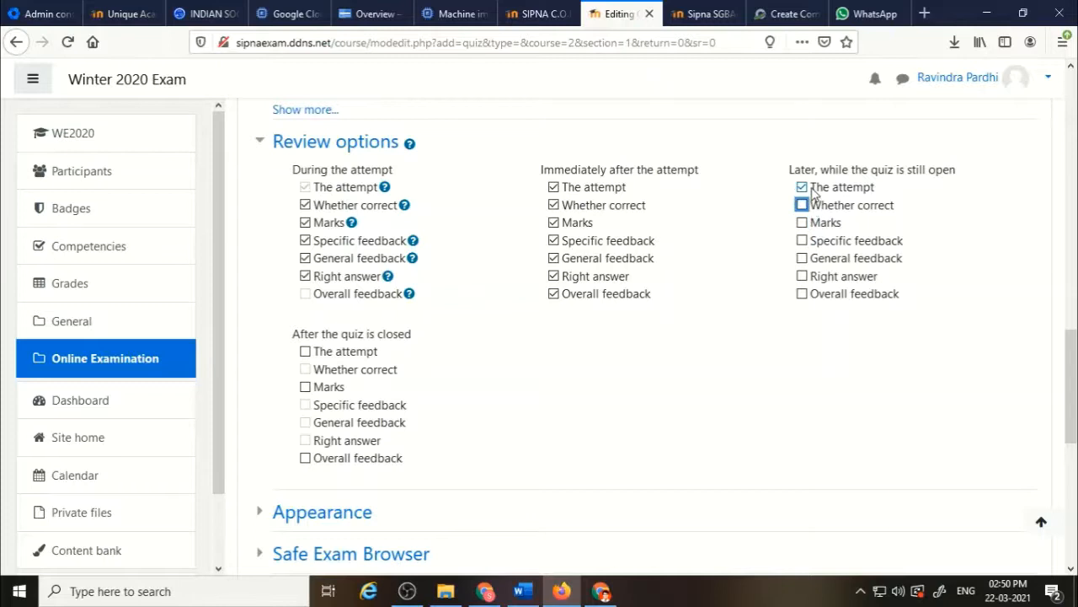
pyautogui.click(805, 188)
# Uncheck every review option under Immediately after the attempt.
pyautogui.click(608, 298)
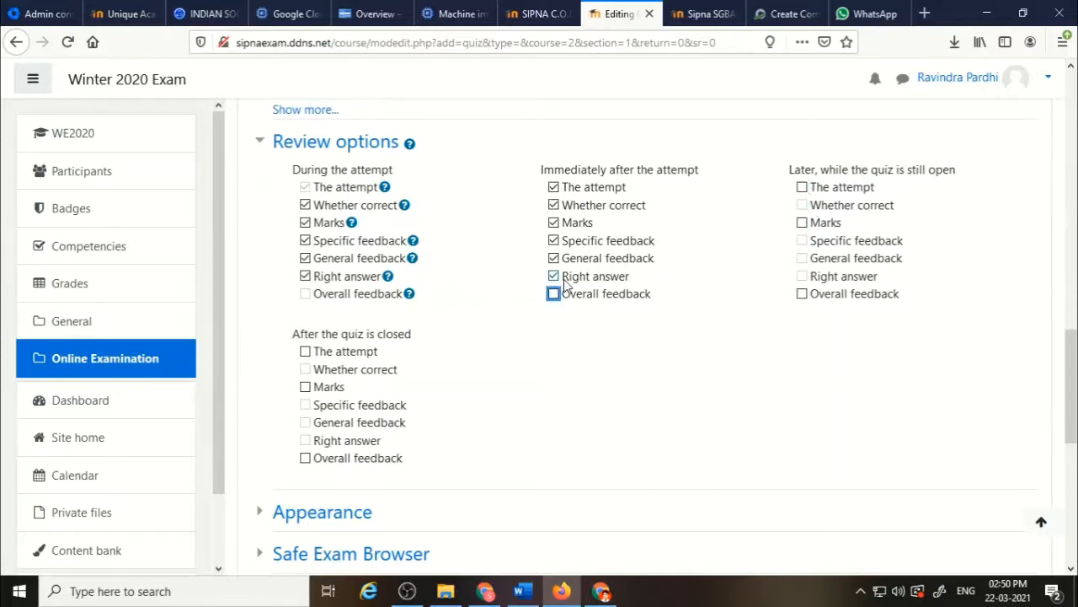
pyautogui.click(562, 277)
pyautogui.click(560, 258)
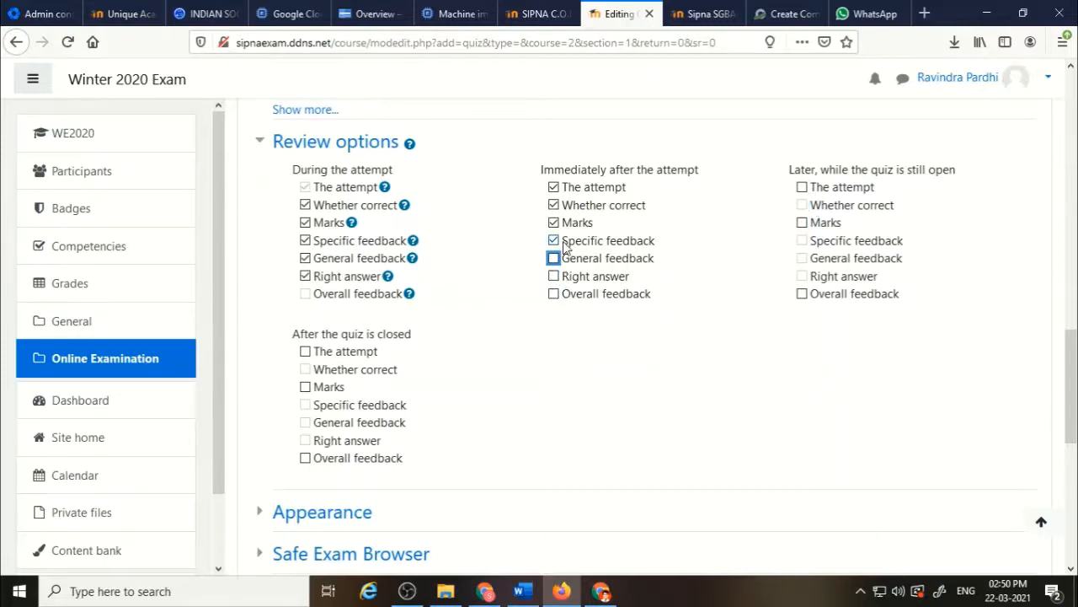
pyautogui.click(558, 241)
pyautogui.click(559, 223)
pyautogui.click(561, 206)
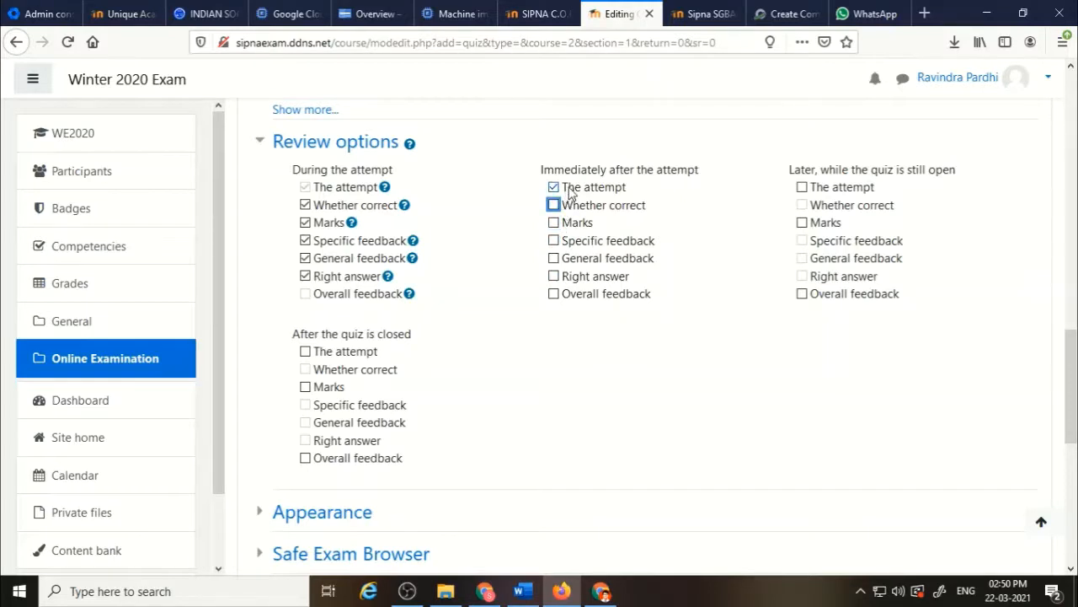
pyautogui.click(569, 193)
# Uncheck Right answer, General feedback, Specific feedback, Marks and Whether correct under During the attempt.
pyautogui.click(305, 278)
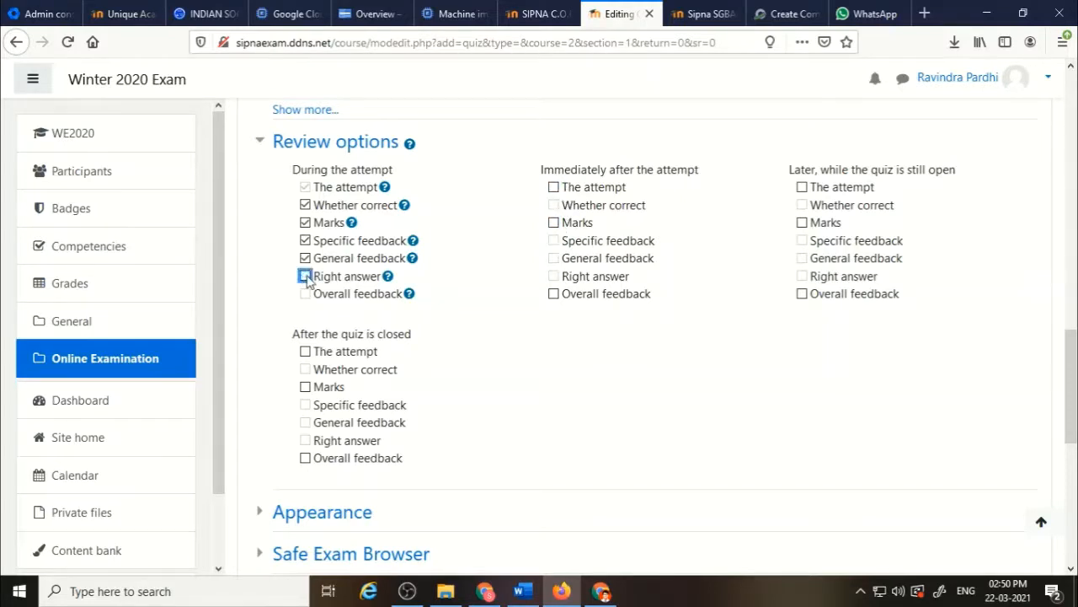
pyautogui.click(305, 258)
pyautogui.click(305, 240)
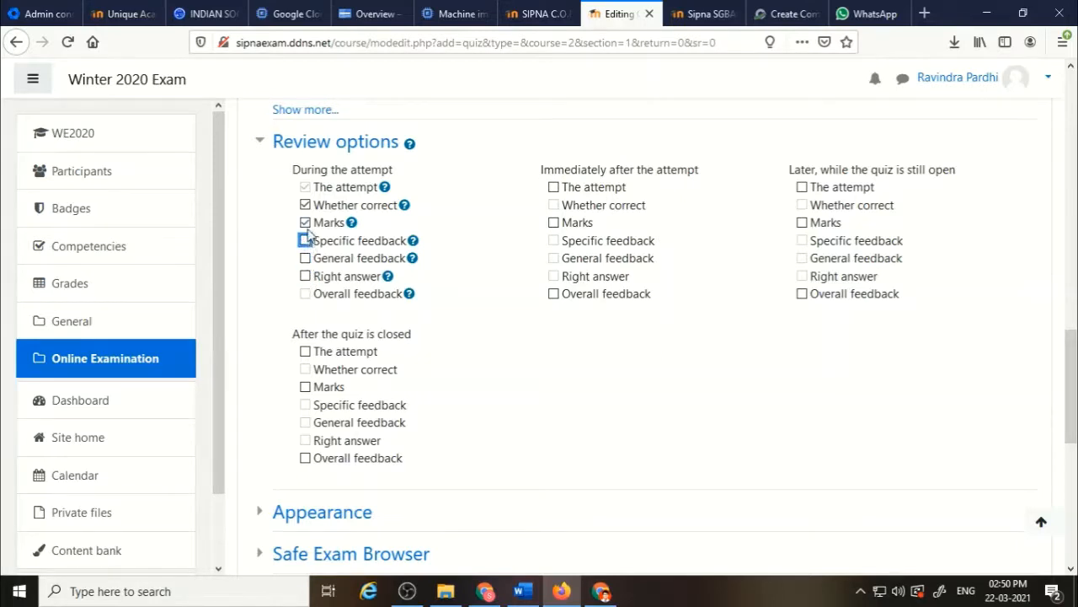
pyautogui.click(305, 222)
pyautogui.click(305, 205)
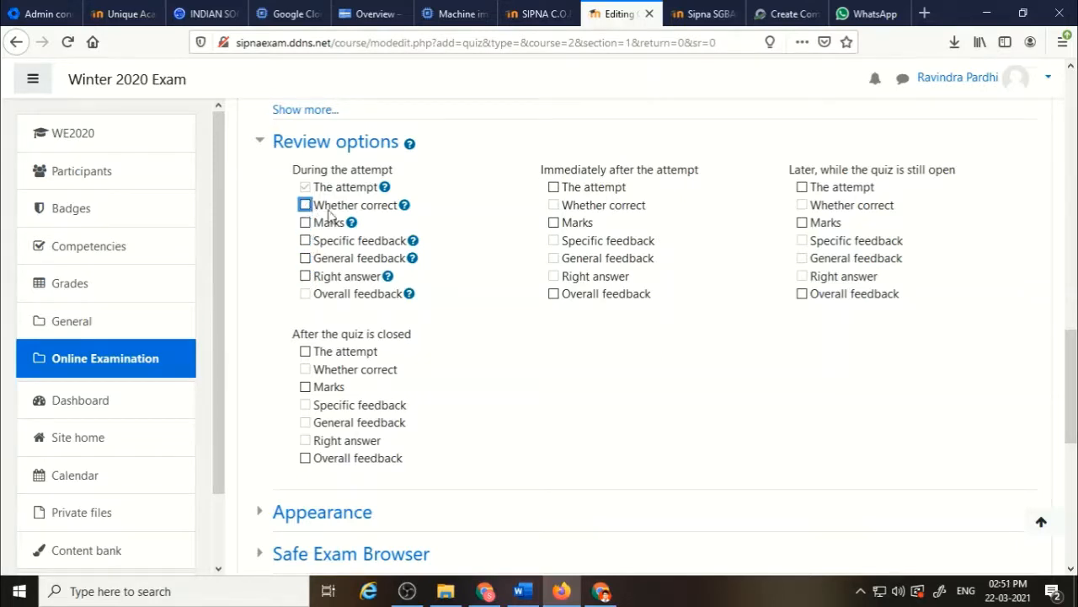
# Set how questions behave back to Deferred feedback.
pyautogui.scroll(1, 479, 324)
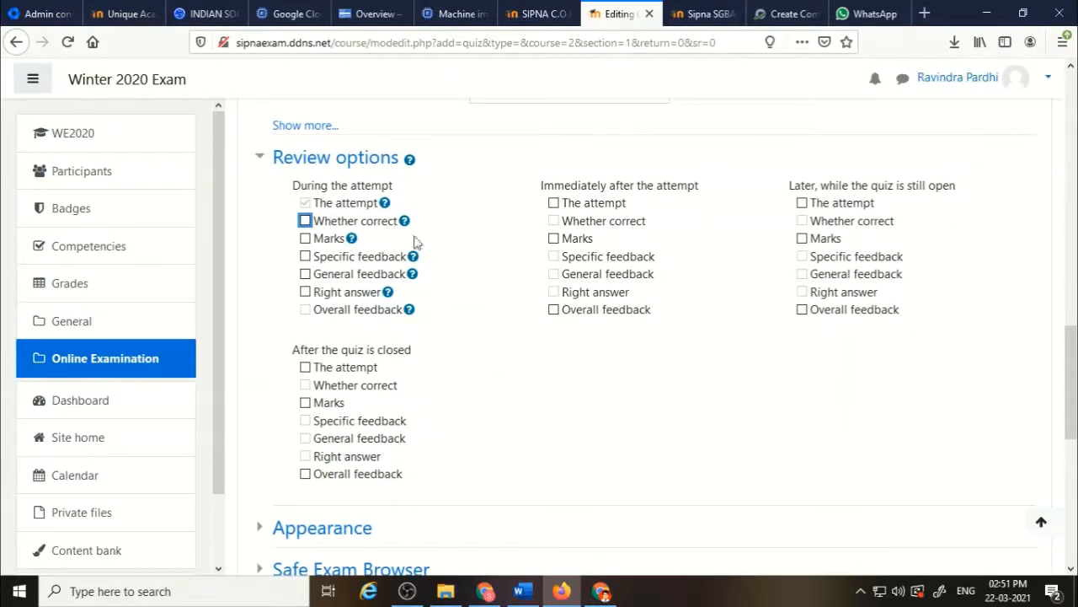
pyautogui.scroll(4, 508, 331)
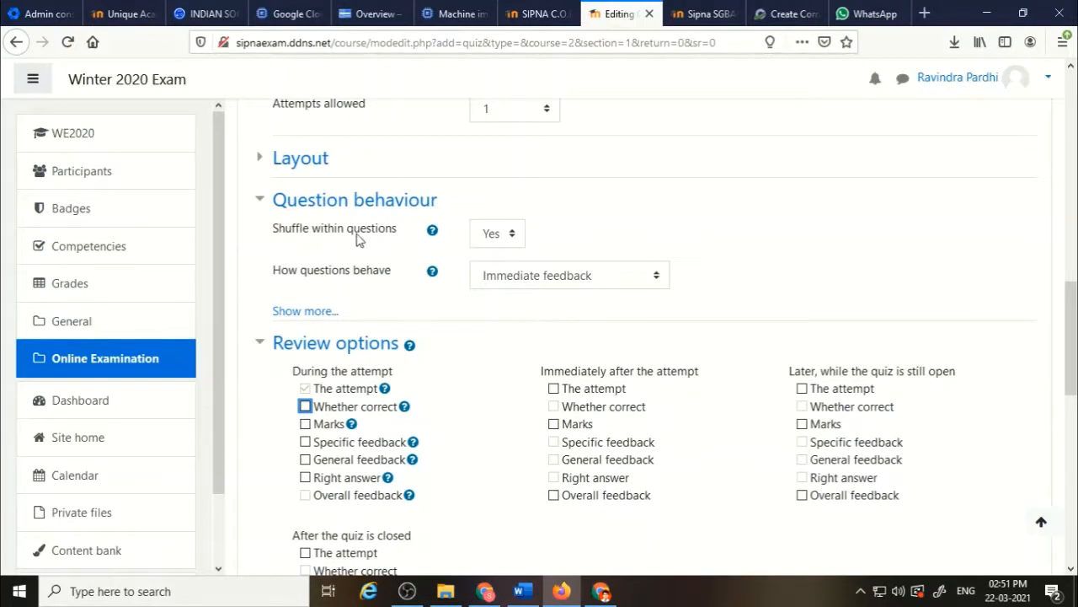
pyautogui.click(647, 283)
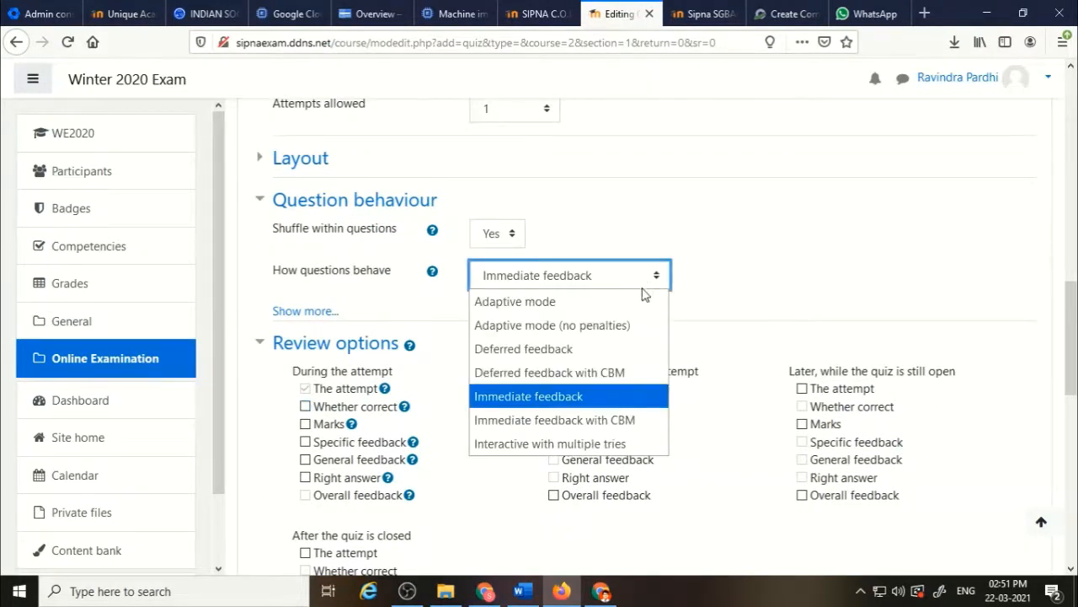
pyautogui.click(588, 359)
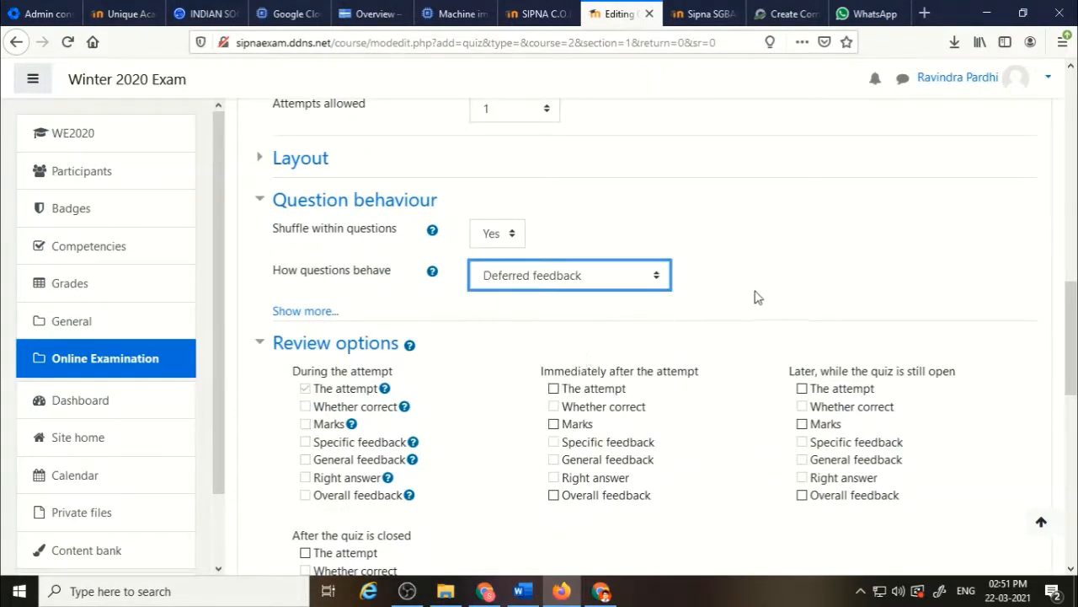
pyautogui.scroll(-5, 756, 296)
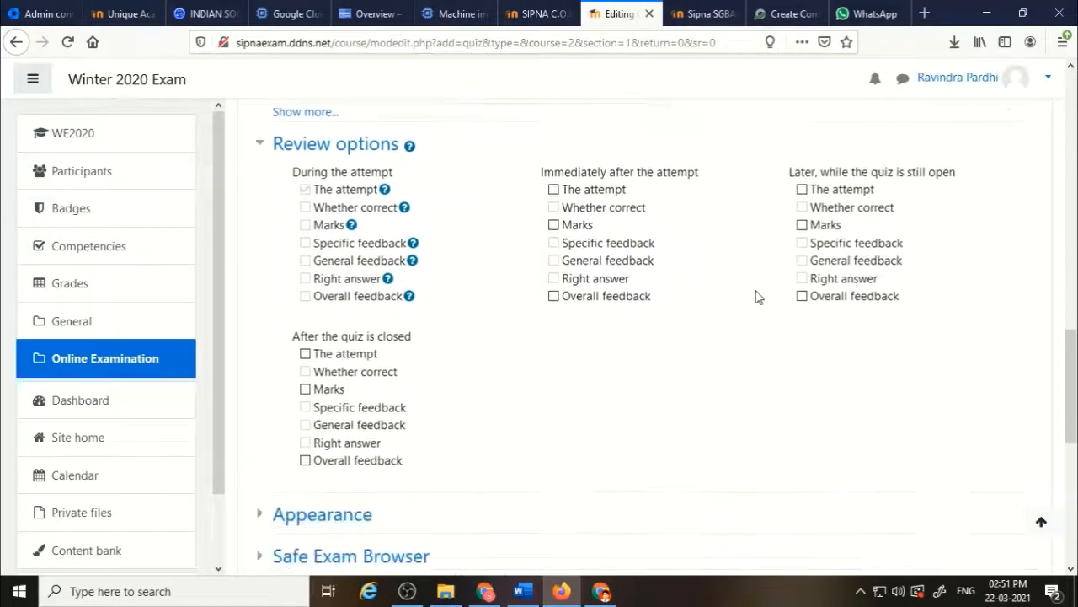
# Set browser security under Extra restrictions on attempts to Full screen pop-up with some JavaScript security.
pyautogui.scroll(-3, 756, 297)
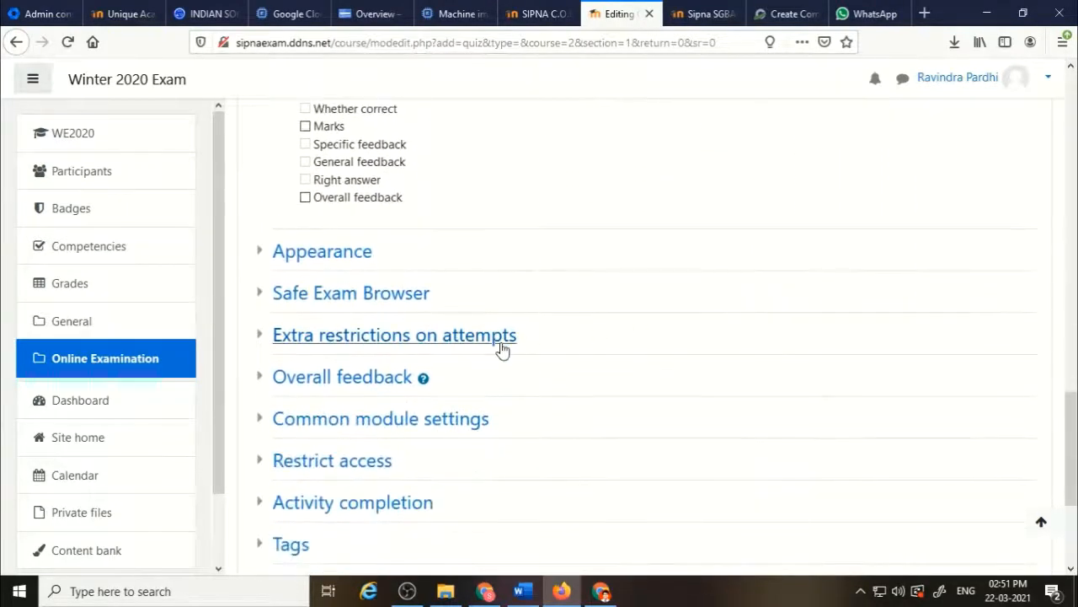
pyautogui.click(472, 345)
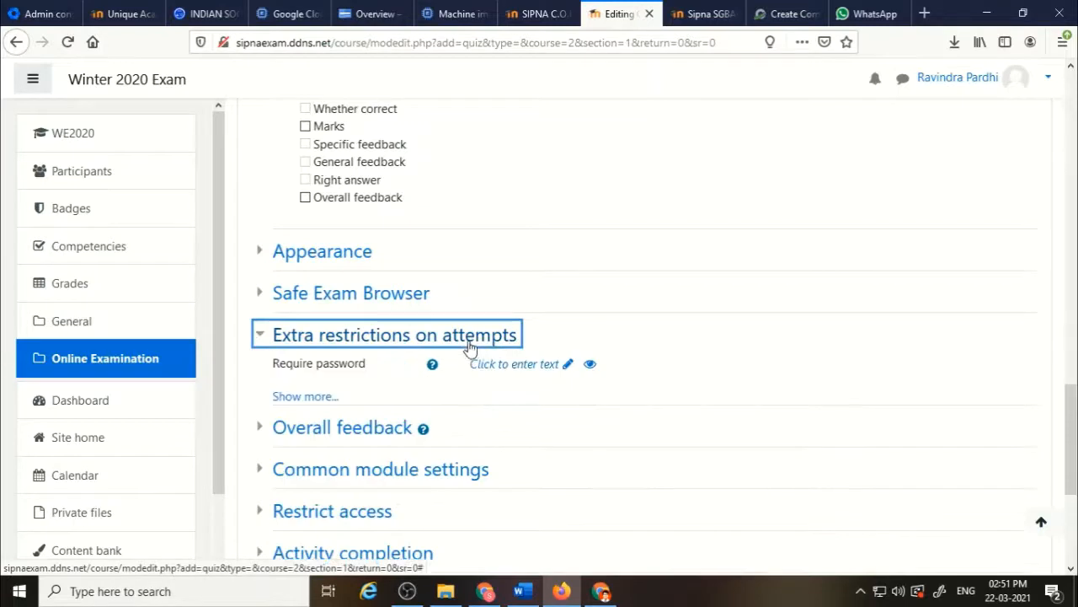
pyautogui.click(306, 398)
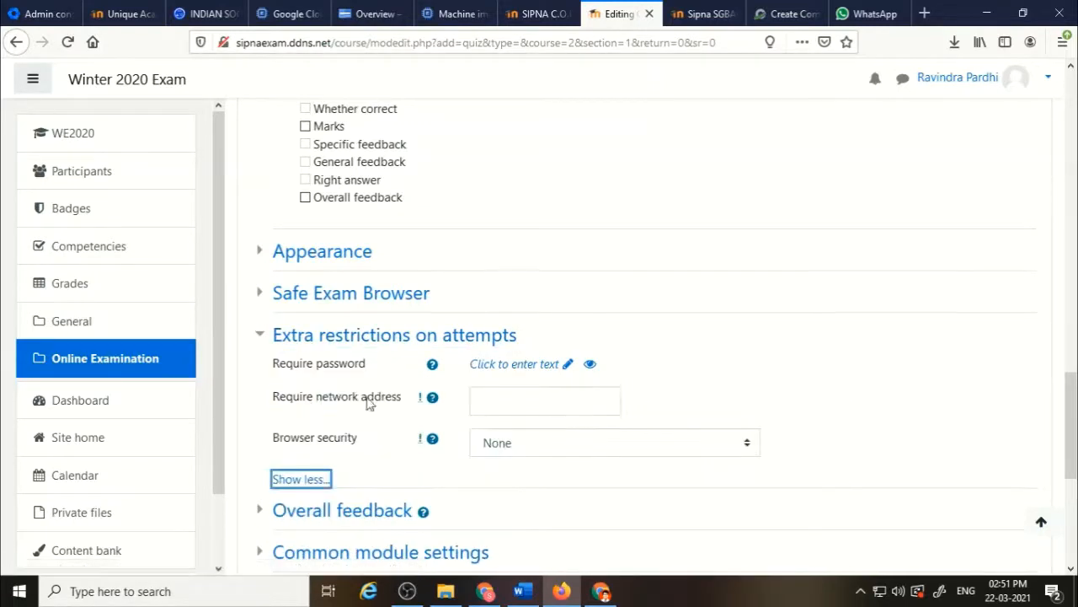
pyautogui.scroll(-1, 460, 482)
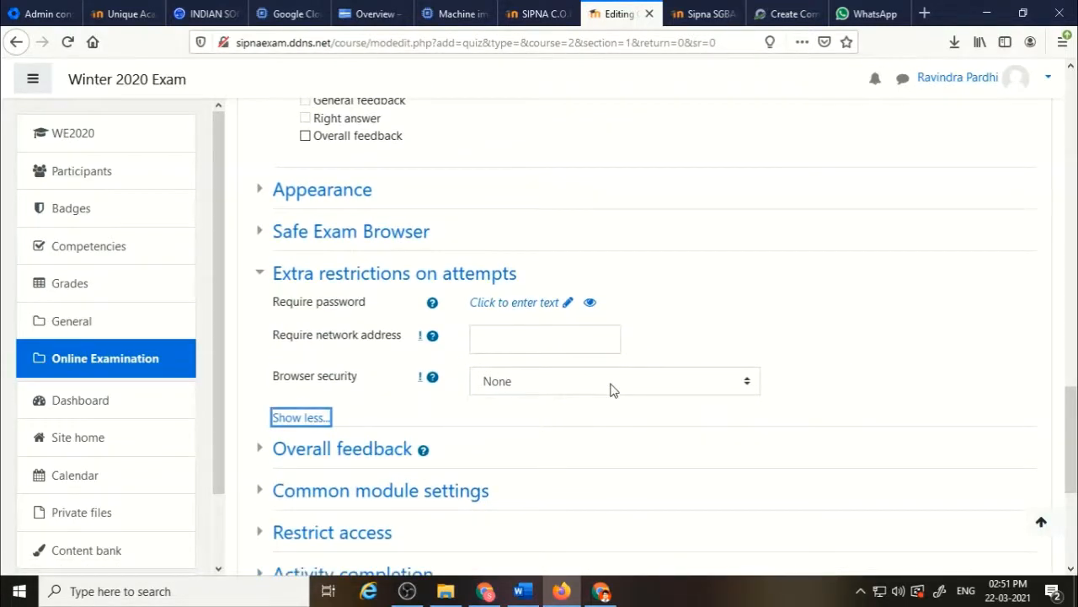
pyautogui.moveTo(365, 385); pyautogui.dragTo(274, 381)
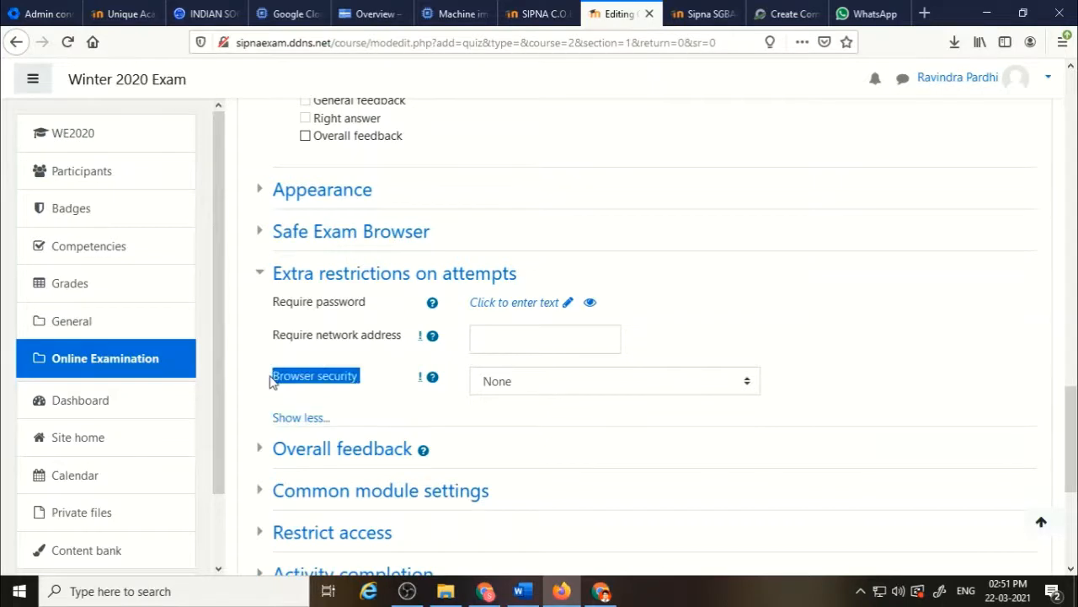
pyautogui.click(579, 382)
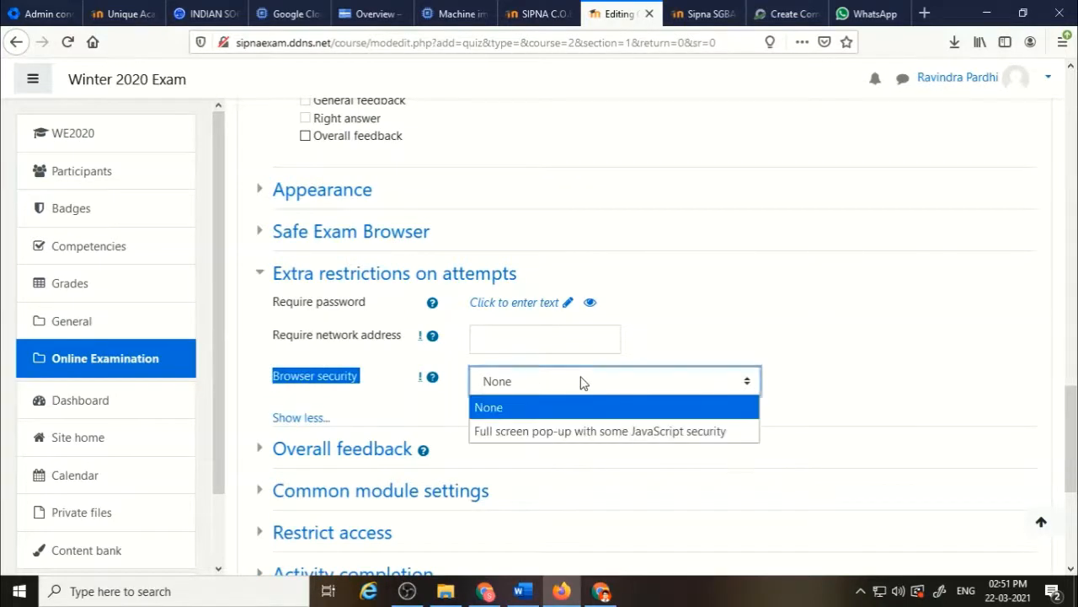
pyautogui.click(571, 432)
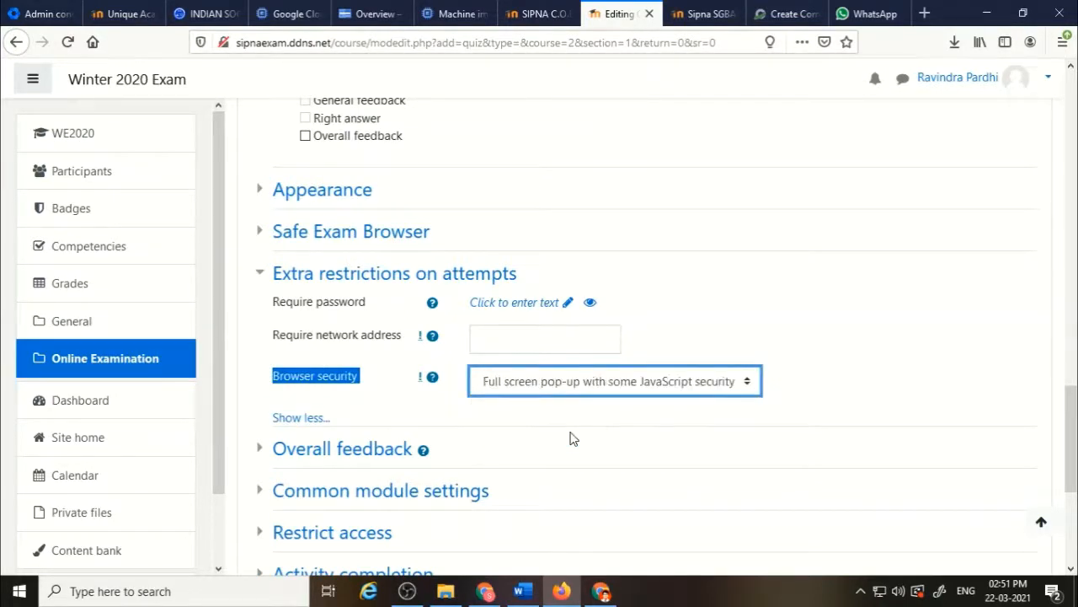
pyautogui.click(854, 368)
# Save the quiz settings and return to the course.
pyautogui.scroll(-2, 858, 369)
pyautogui.scroll(-3, 856, 368)
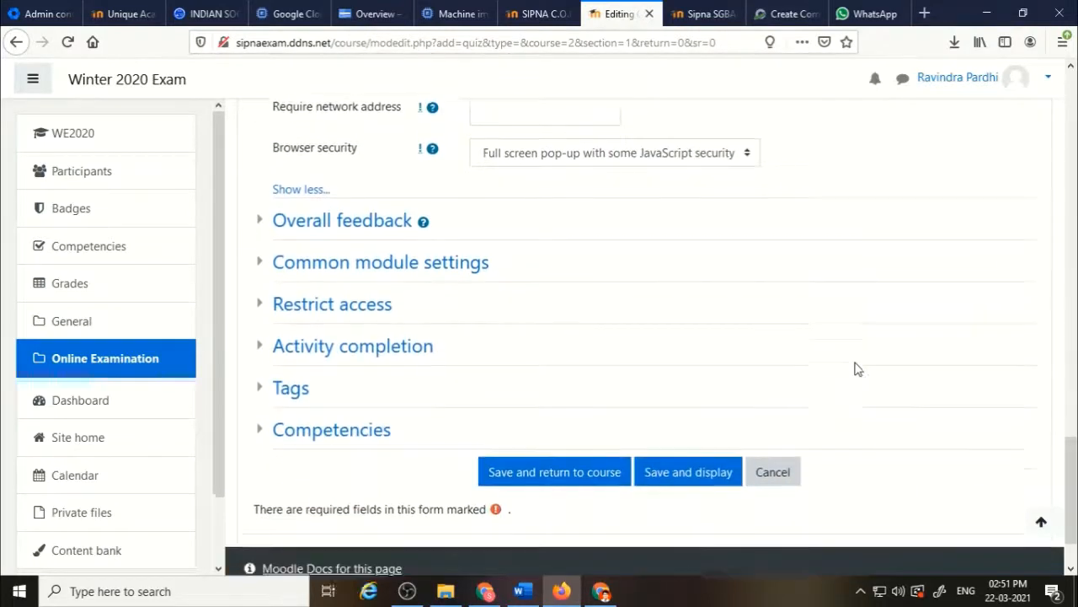
pyautogui.click(582, 473)
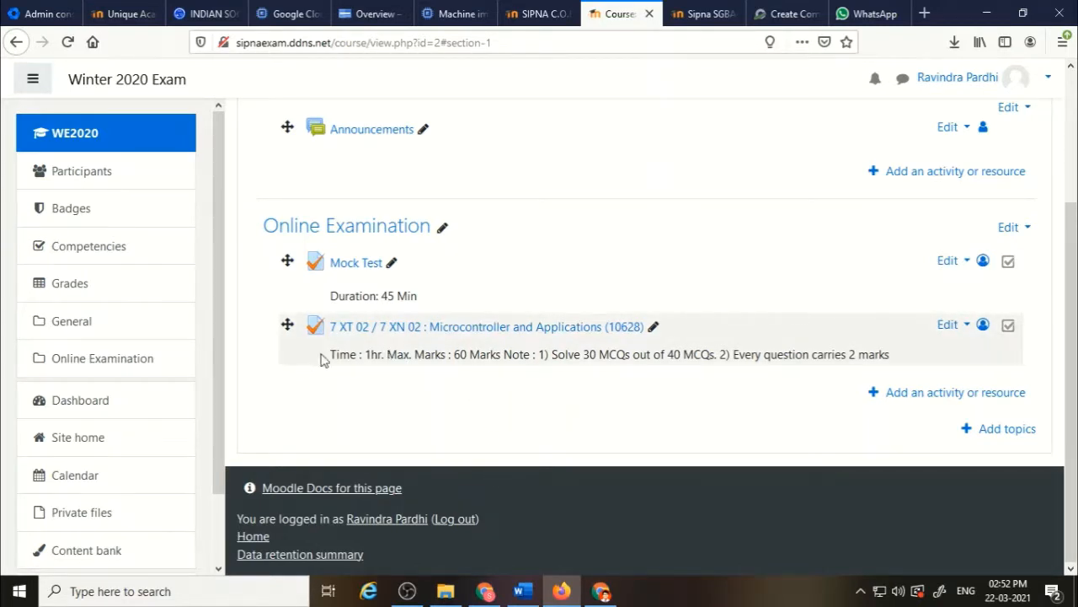
# Open the Microcontroller and Applications quiz and go to its question editing page.
pyautogui.moveTo(330, 358); pyautogui.dragTo(387, 354)
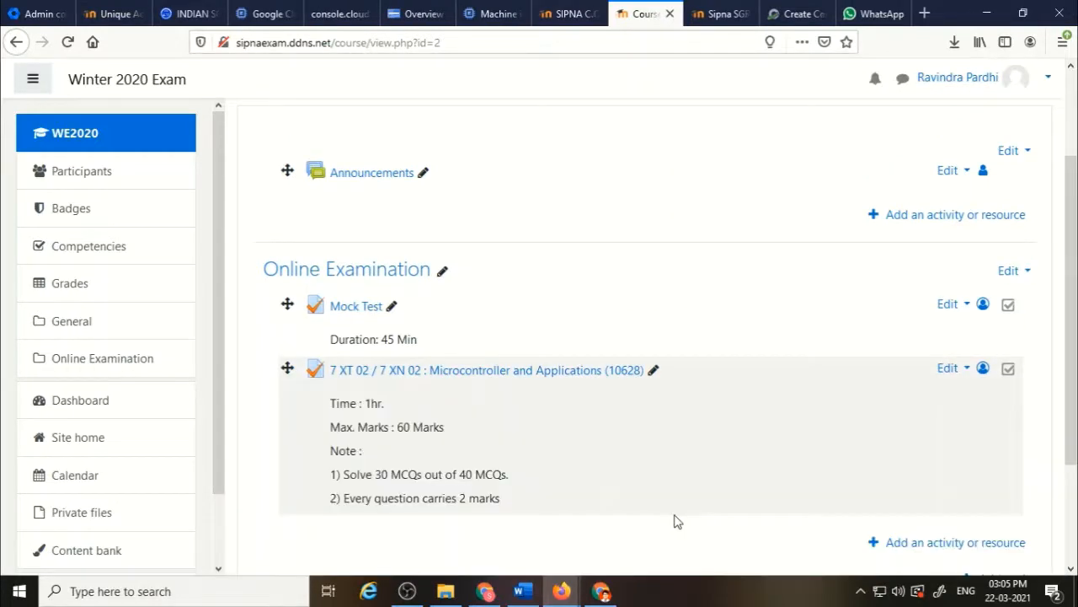
pyautogui.click(548, 370)
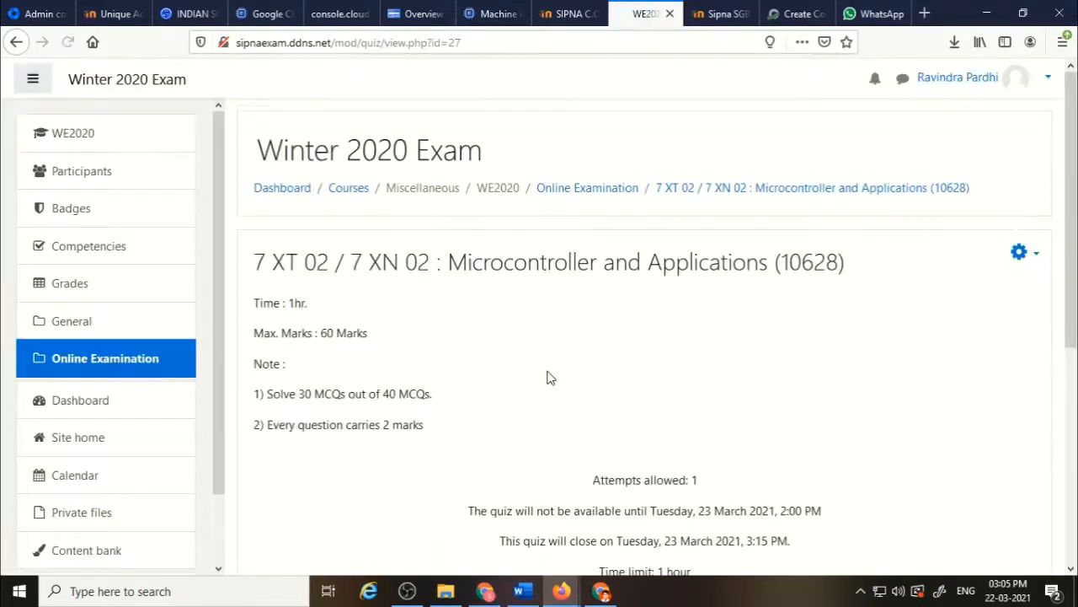
pyautogui.scroll(-2, 626, 379)
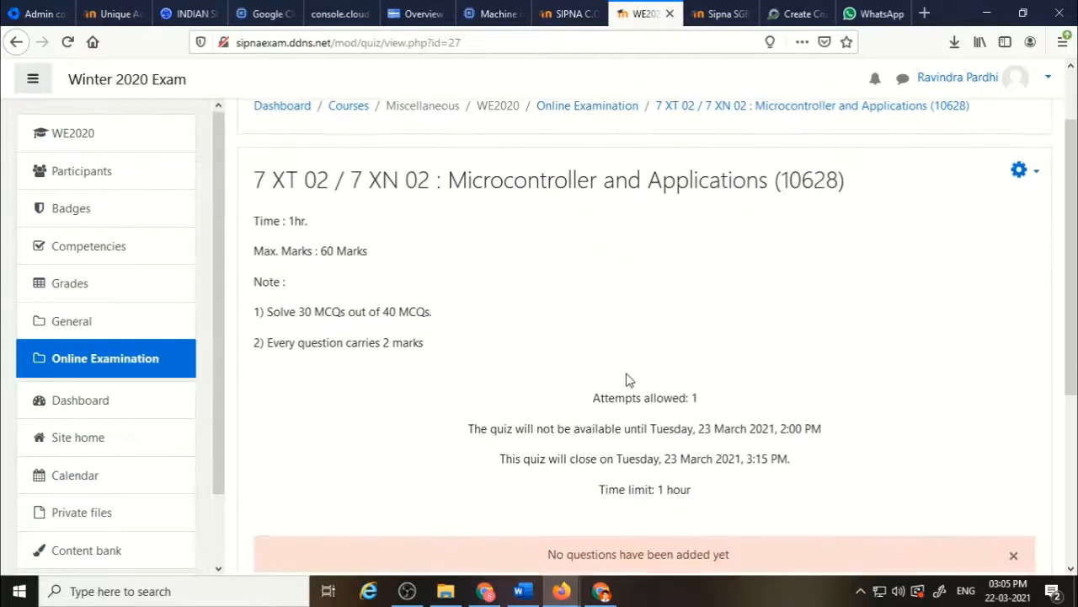
pyautogui.scroll(-1, 625, 379)
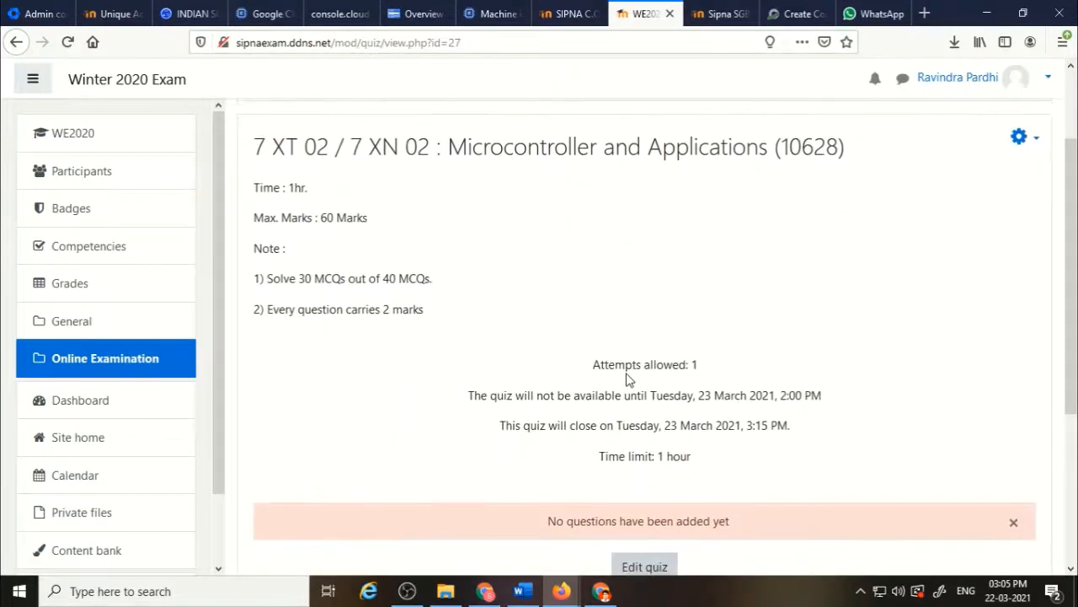
pyautogui.scroll(-2, 626, 379)
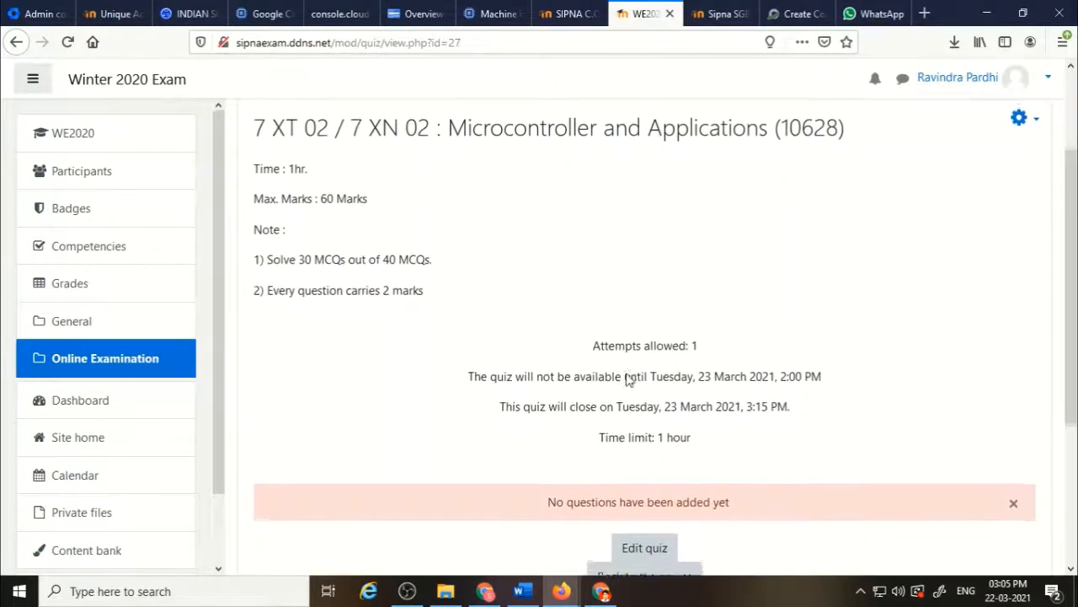
pyautogui.scroll(-1, 626, 373)
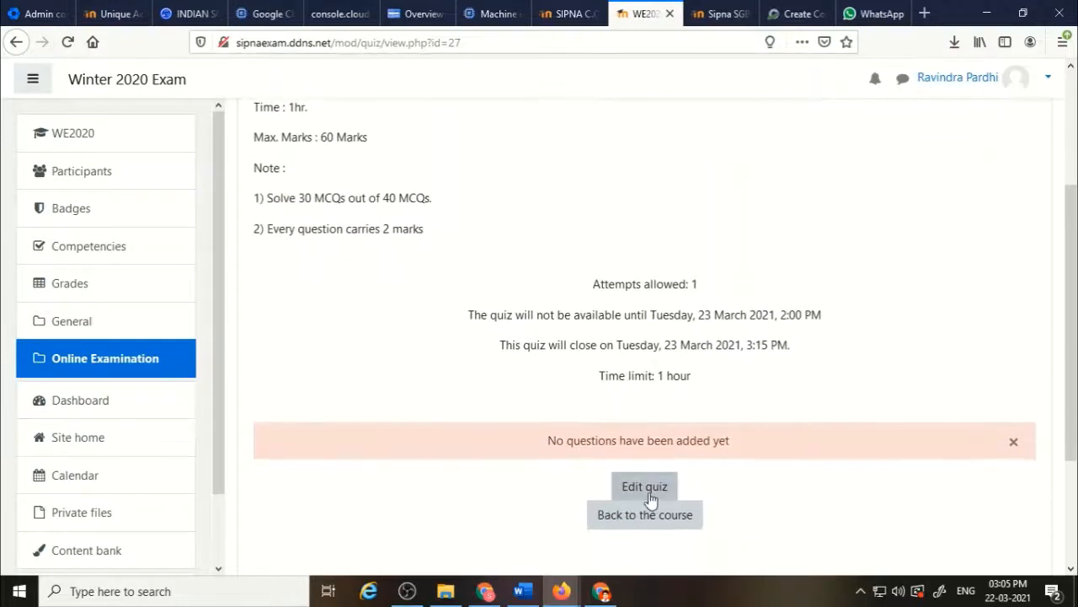
pyautogui.scroll(3, 888, 267)
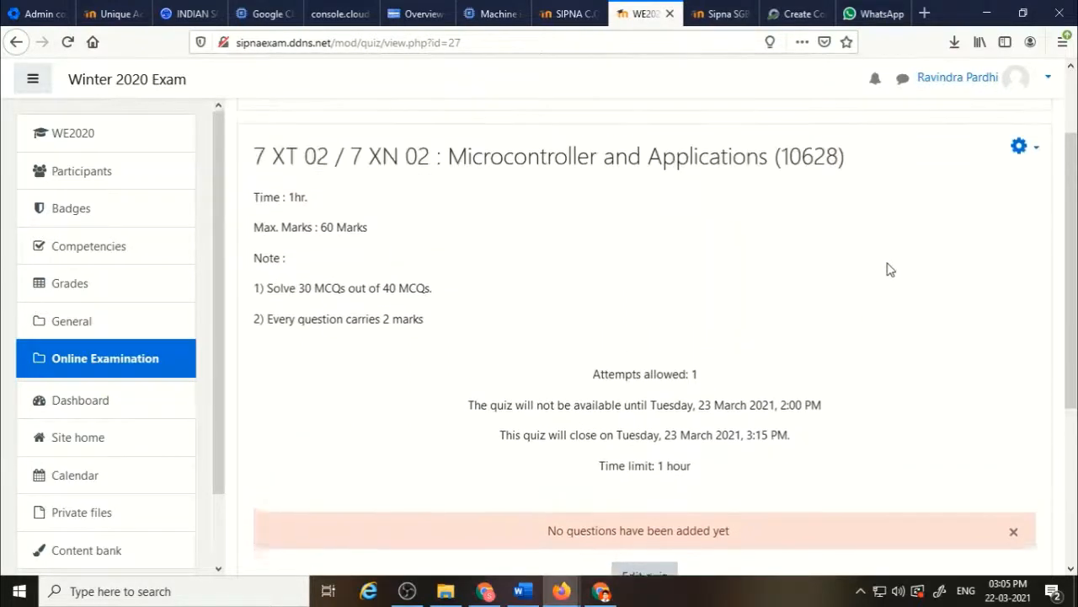
pyautogui.click(1021, 157)
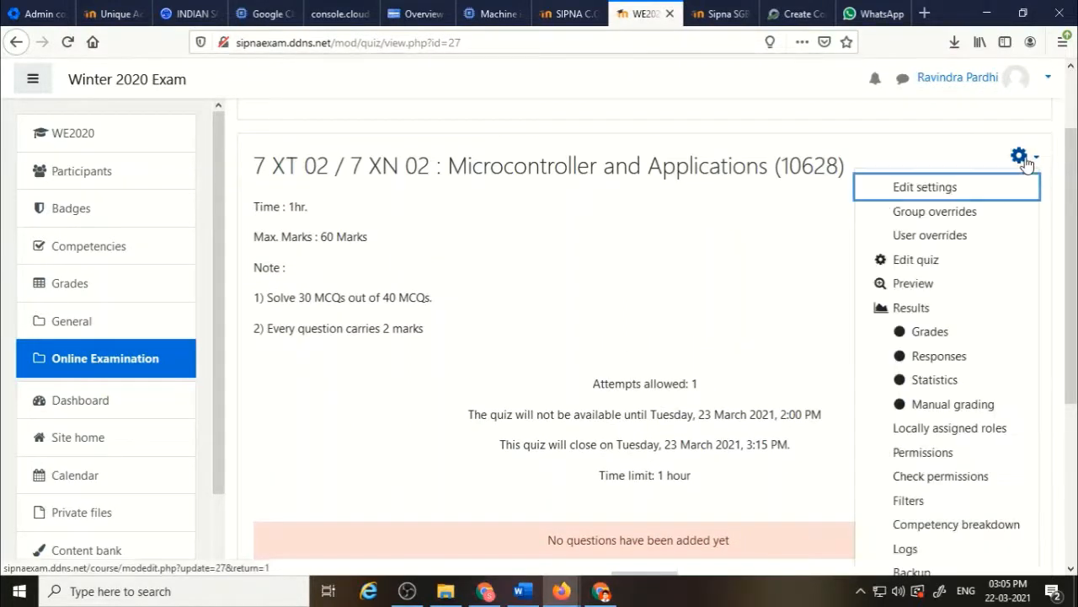
pyautogui.click(917, 260)
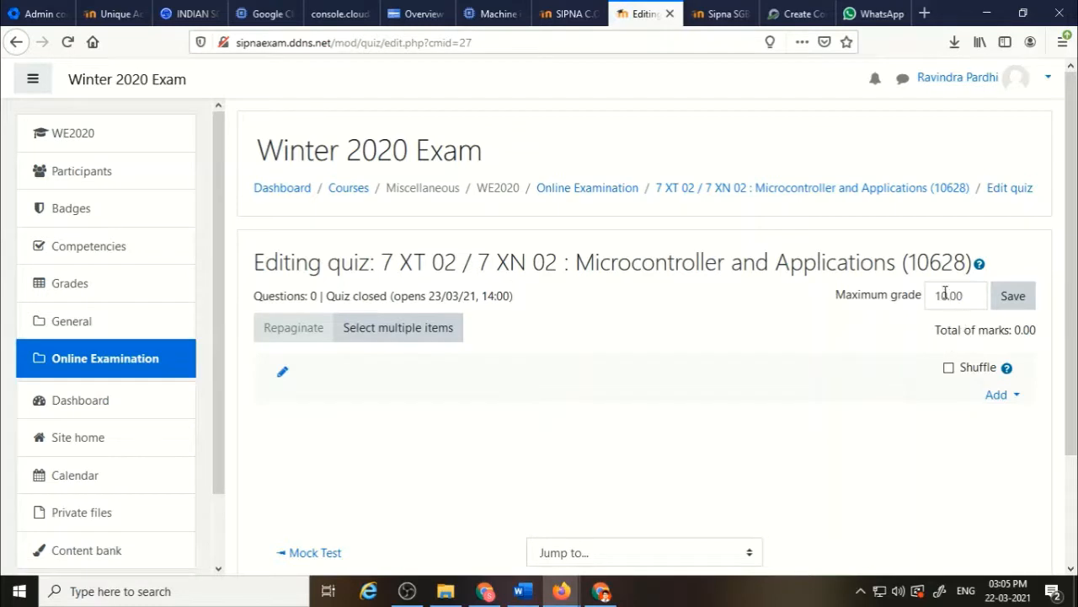
# Set the quiz's maximum grade to 80.00, save it, and turn on question shuffling.
pyautogui.moveTo(947, 294); pyautogui.dragTo(933, 294)
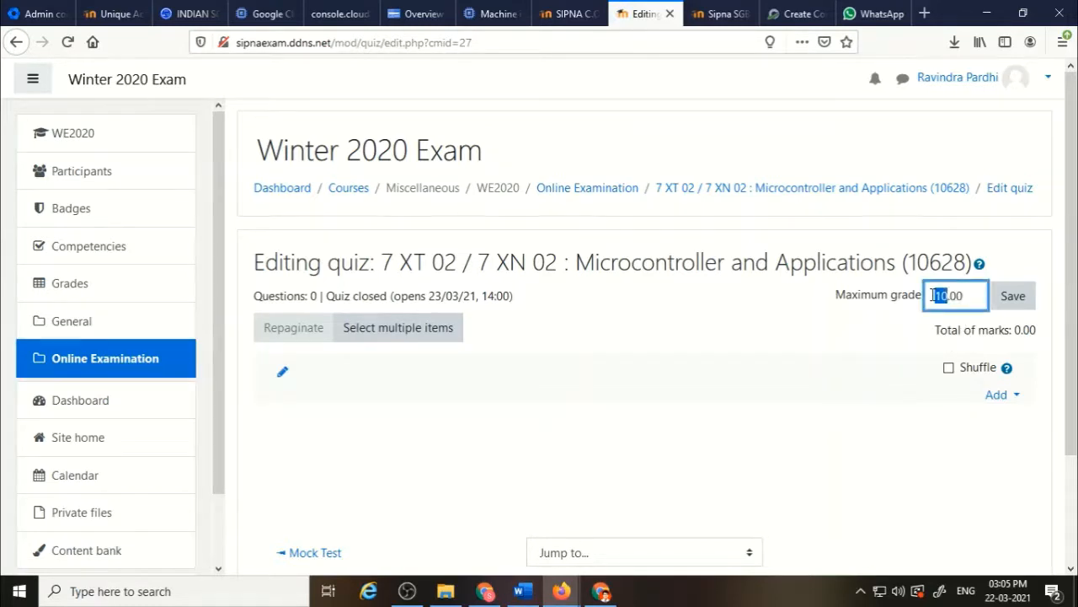
pyautogui.write('80')
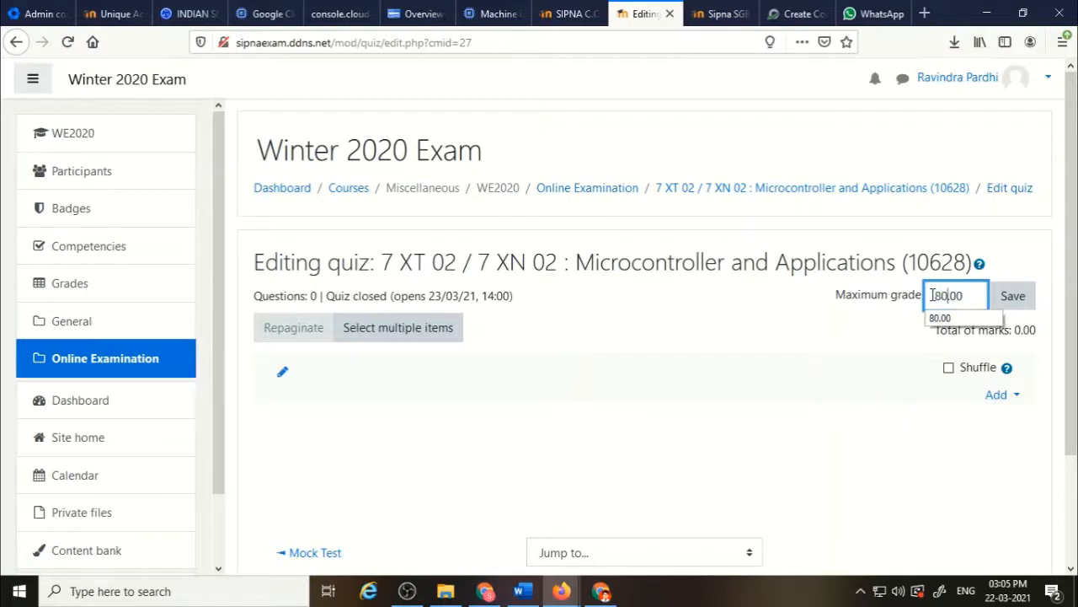
pyautogui.click(886, 322)
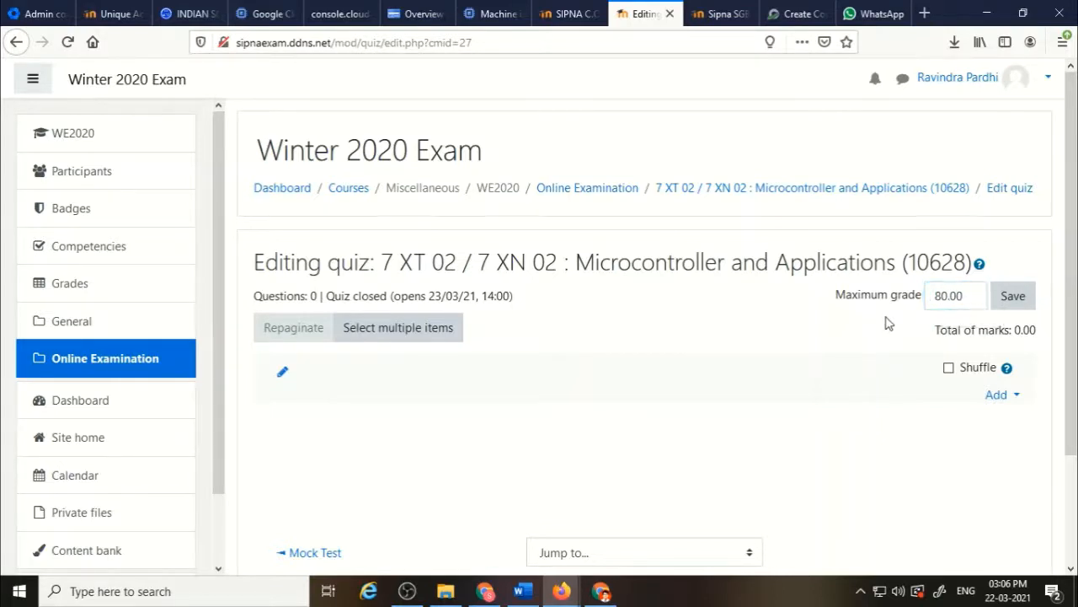
pyautogui.click(1017, 303)
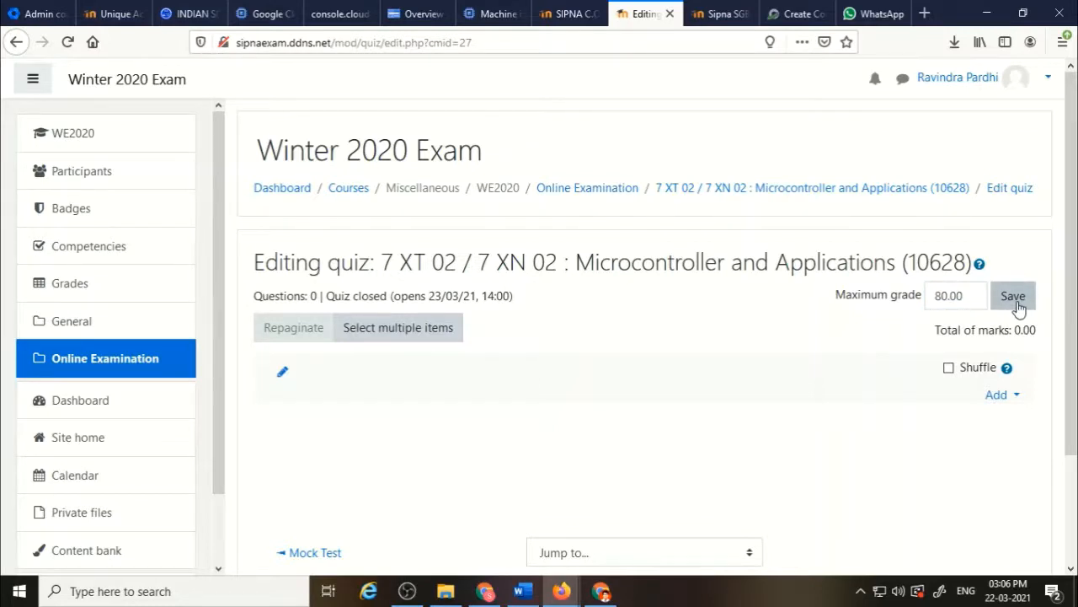
pyautogui.click(1019, 305)
pyautogui.click(949, 369)
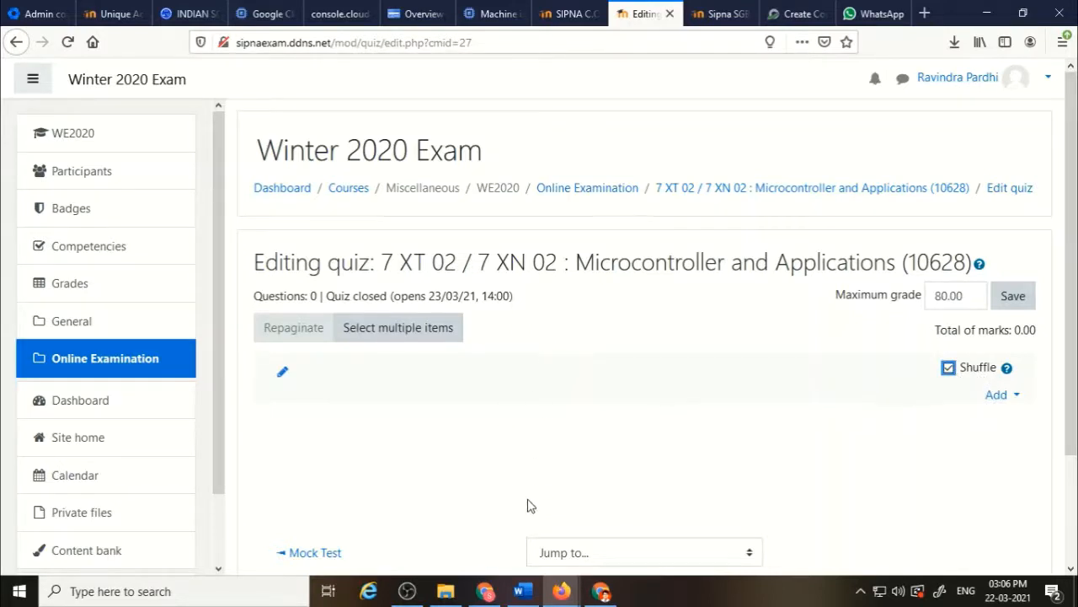
# Start adding a new question to the quiz, choosing the Multiple choice type.
pyautogui.scroll(-1, 531, 502)
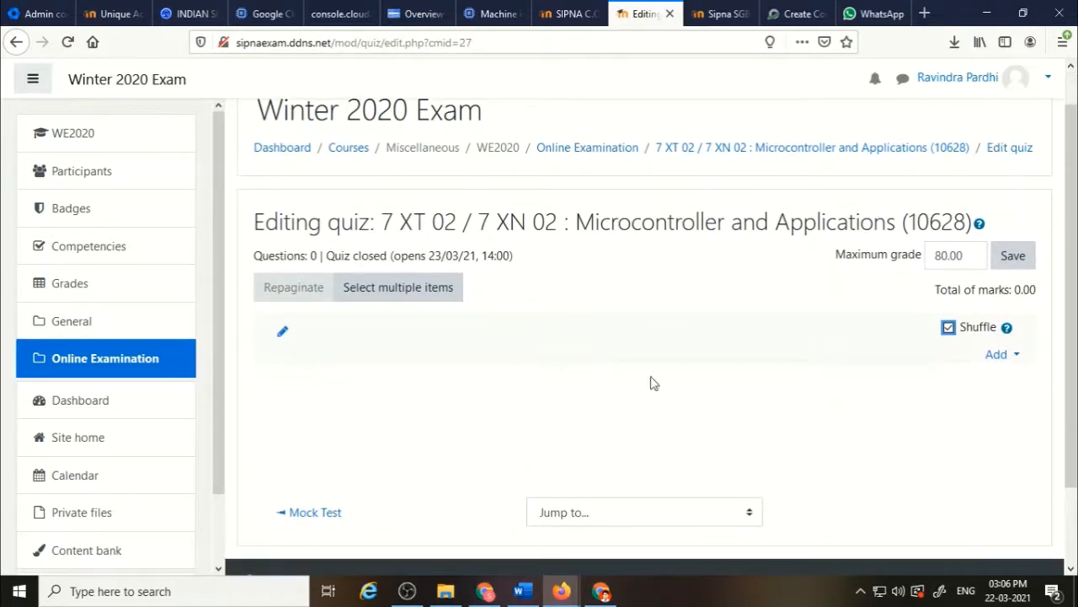
pyautogui.click(1014, 357)
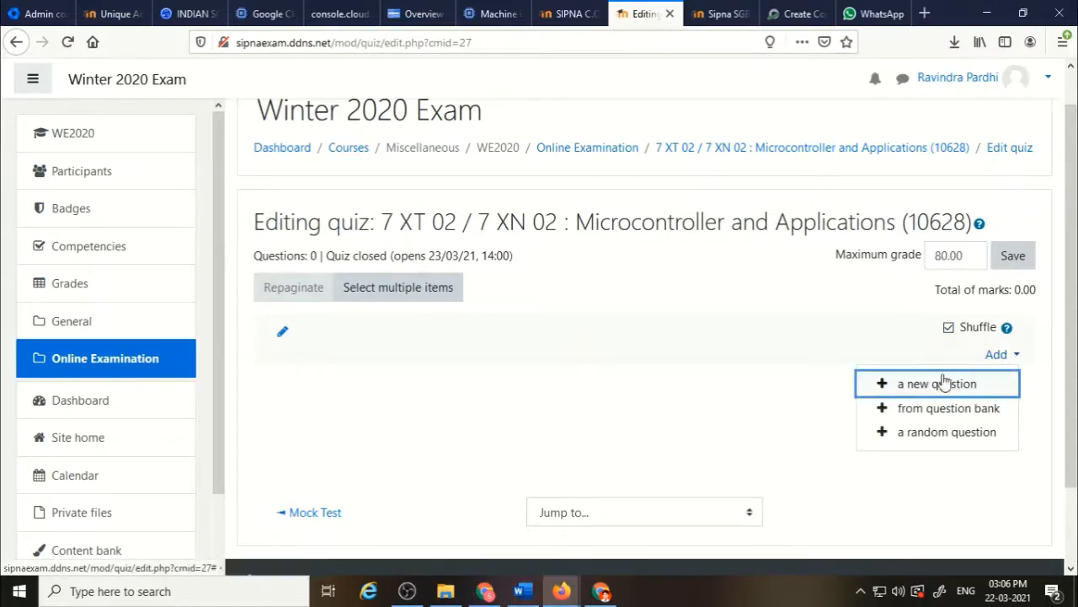
pyautogui.click(931, 389)
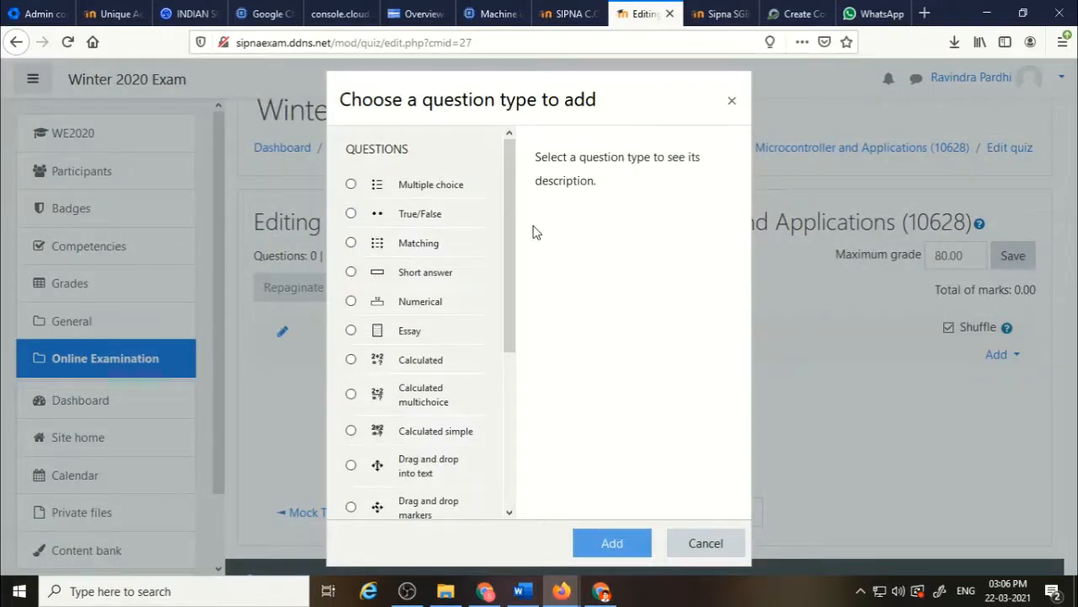
pyautogui.click(351, 185)
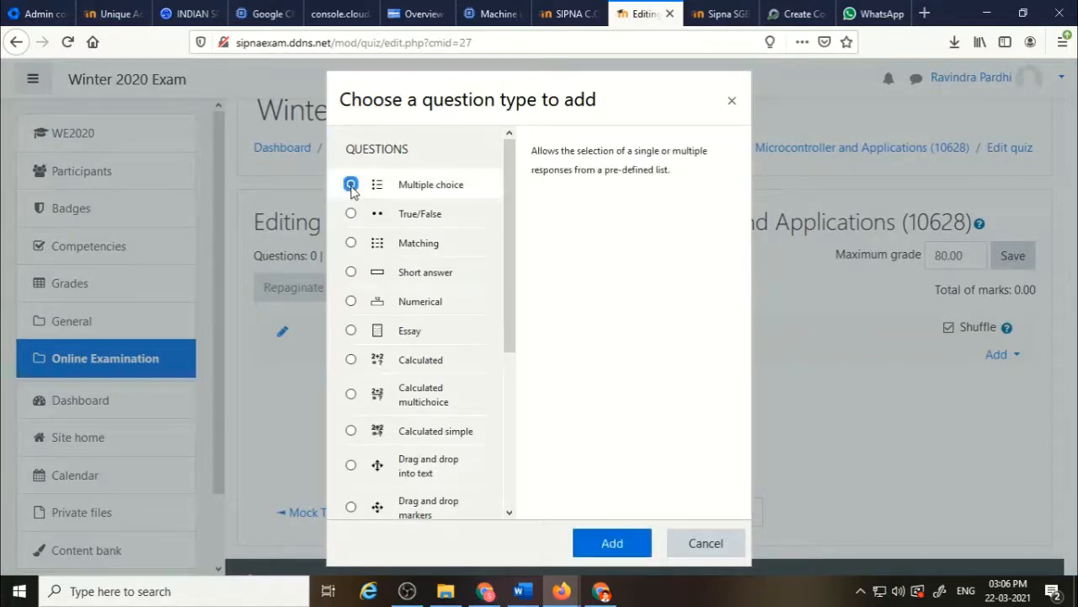
# Switch to the Word exam paper to review the first questions, then return to the browser.
pyautogui.hotkey('alt', 'Tab')
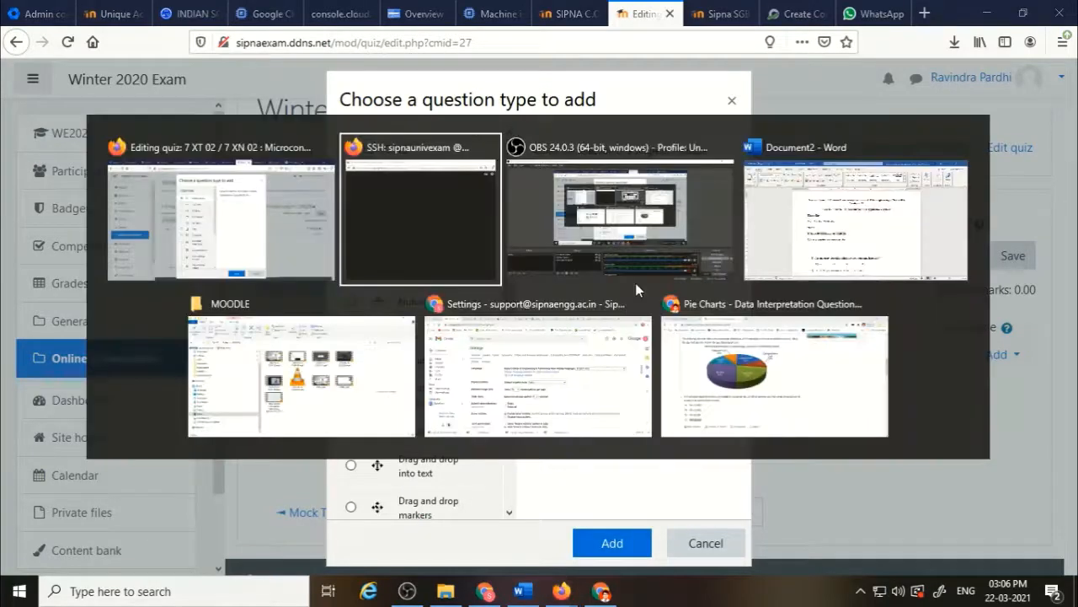
pyautogui.hotkey('alt', 'Tab')
pyautogui.hotkey('alt', 'Tab')
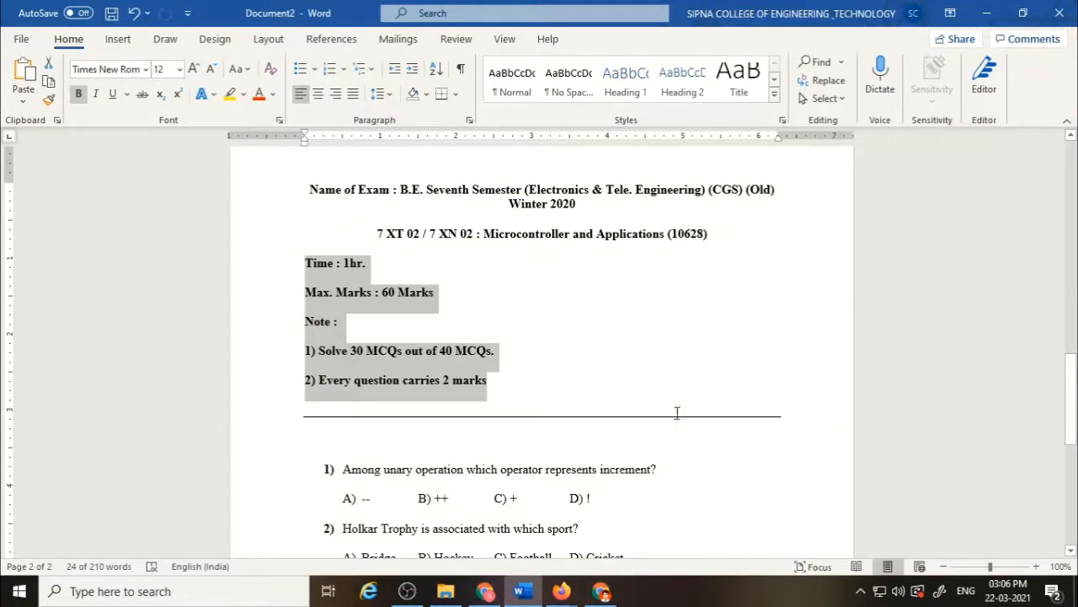
pyautogui.click(647, 495)
pyautogui.scroll(-1, 646, 496)
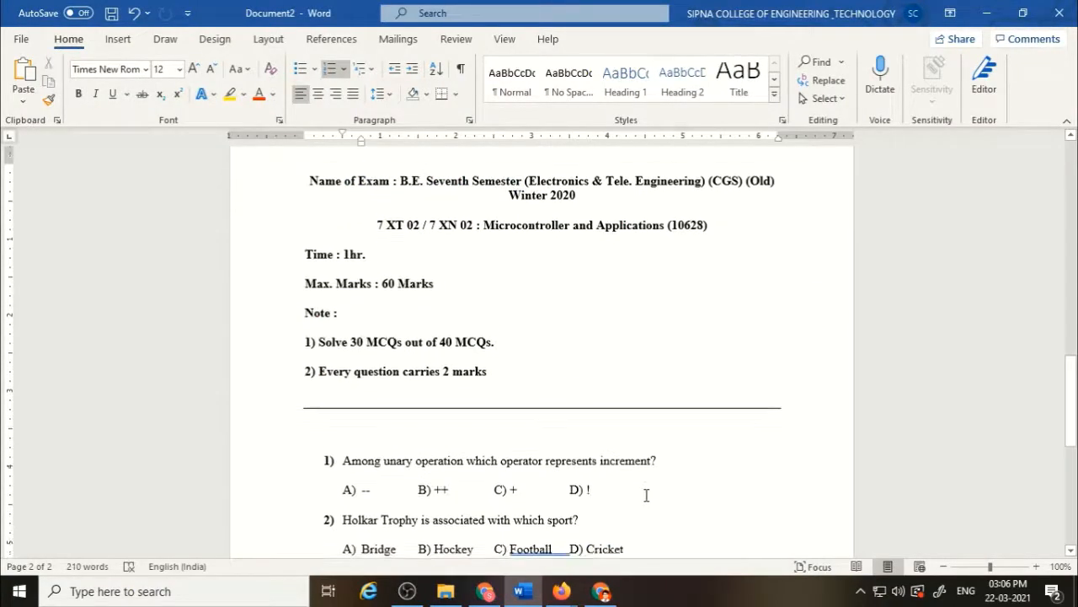
pyautogui.hotkey('alt', 'Tab')
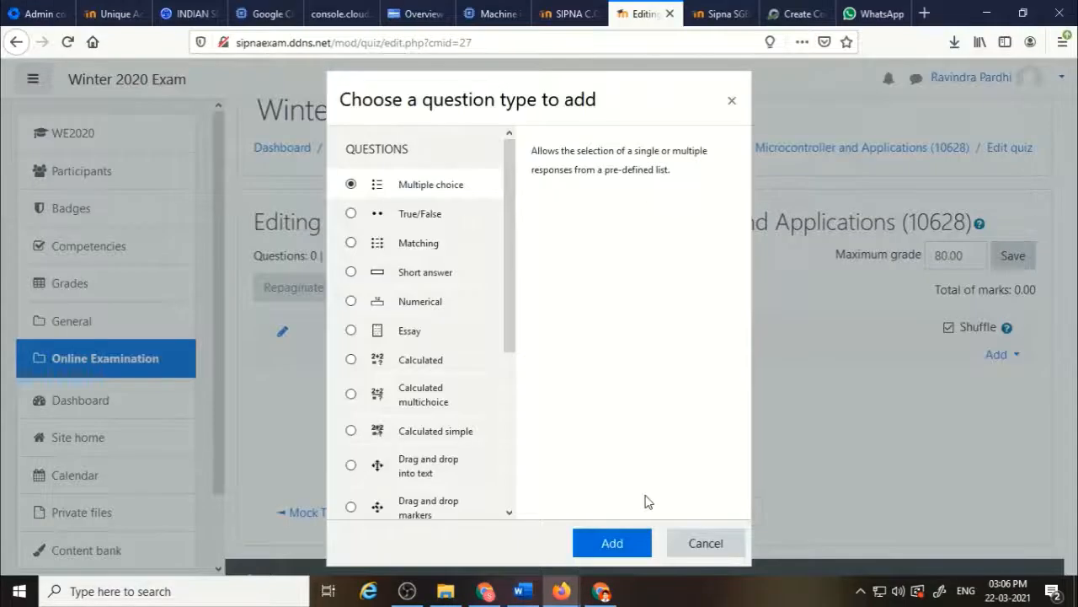
# Confirm the Multiple choice type and name the new question Q1.
pyautogui.click(605, 545)
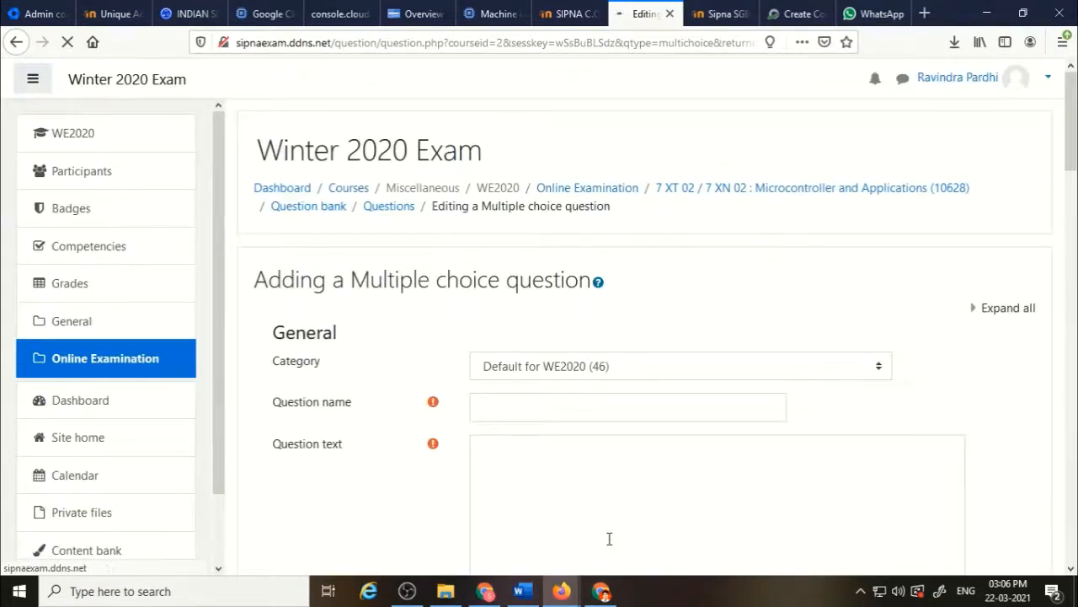
pyautogui.scroll(-3, 613, 513)
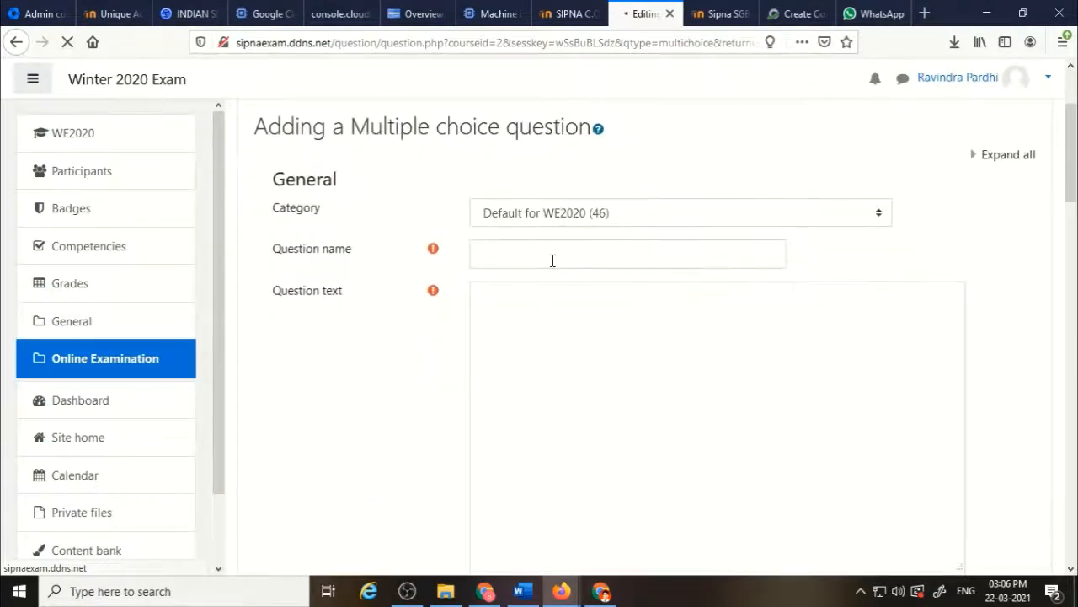
pyautogui.click(546, 257)
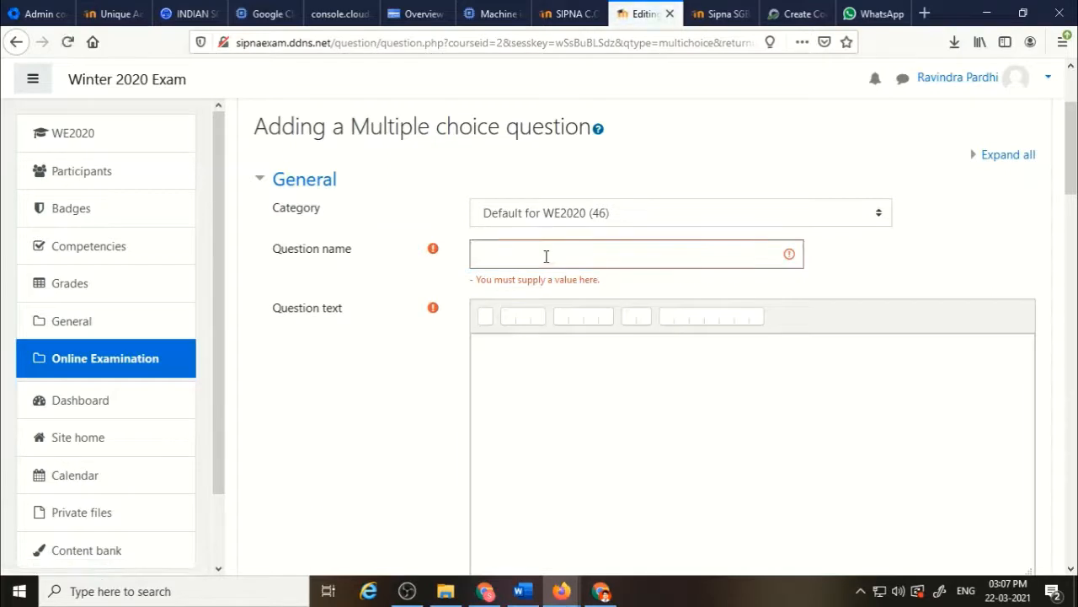
pyautogui.write('Q1')
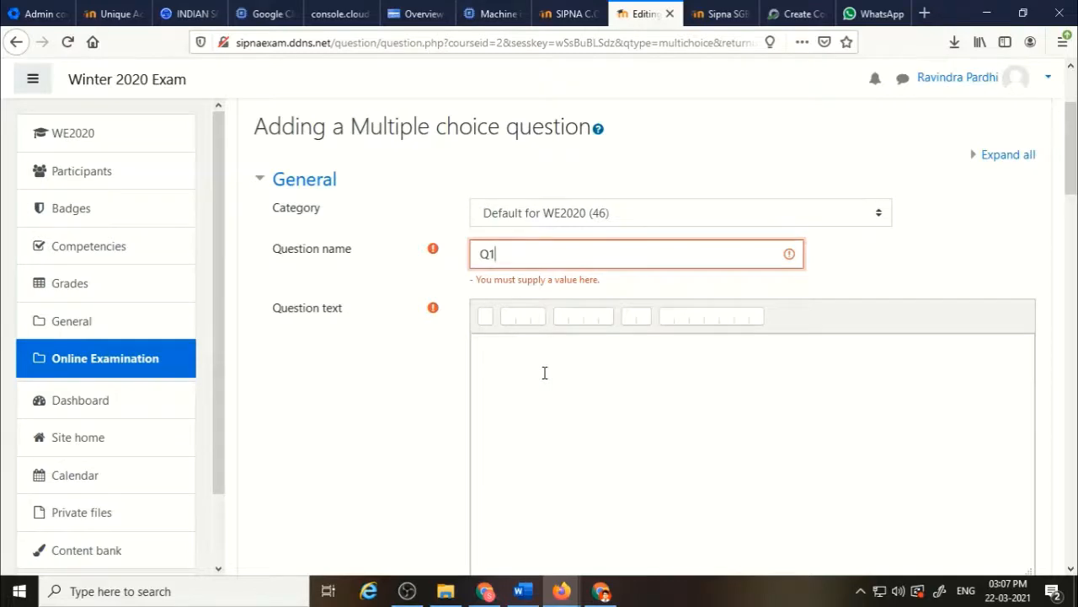
pyautogui.click(544, 372)
# Copy the first question's text from the Word exam paper and paste it into the question text.
pyautogui.scroll(-1, 544, 372)
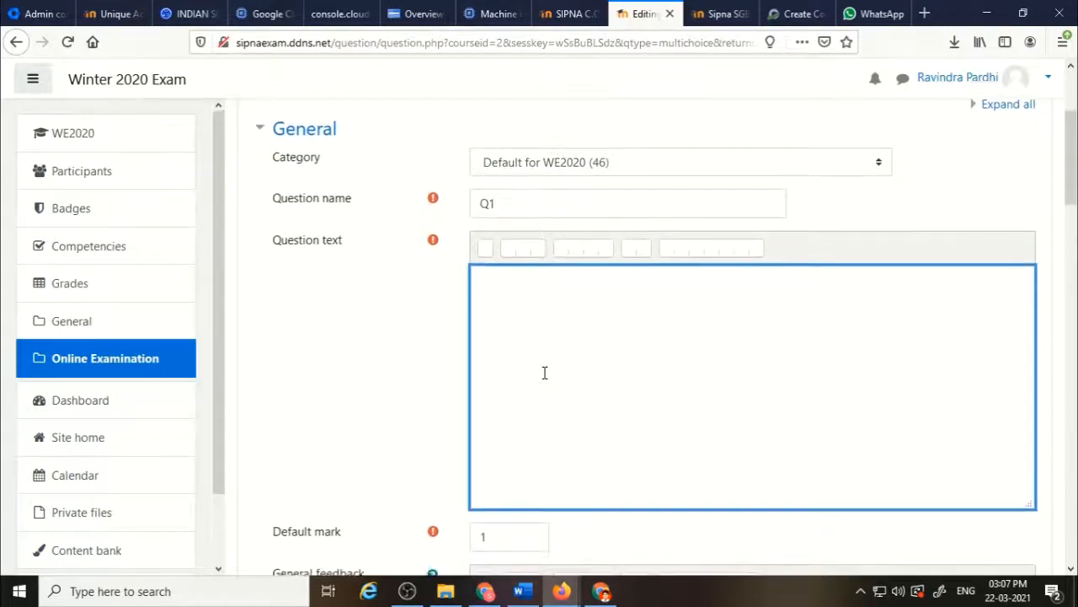
pyautogui.hotkey('alt', 'Tab')
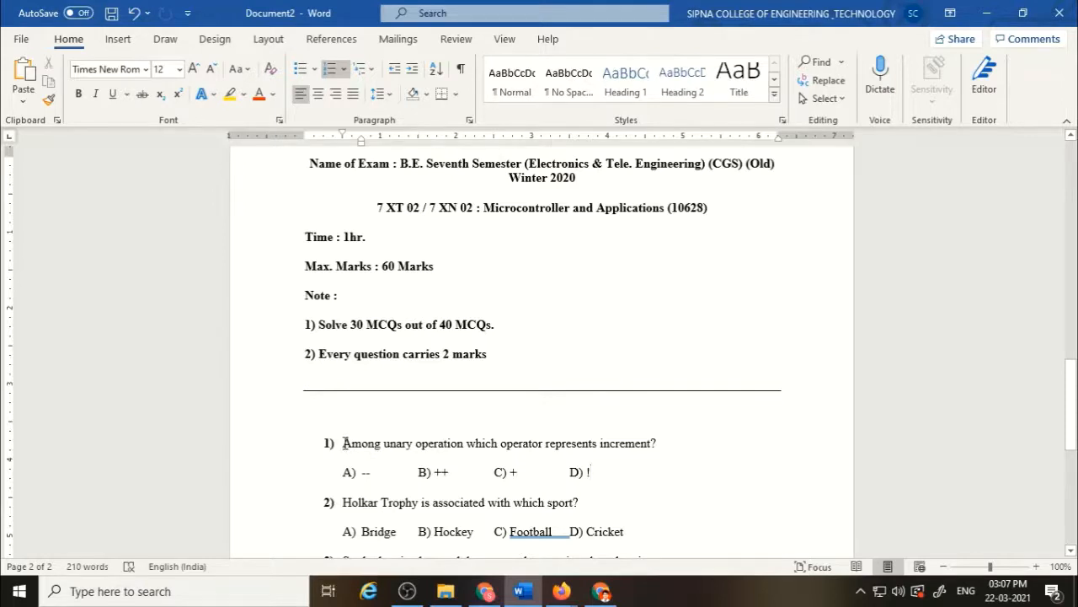
pyautogui.moveTo(365, 443); pyautogui.dragTo(661, 451)
pyautogui.hotkey('ctrl', 'c')
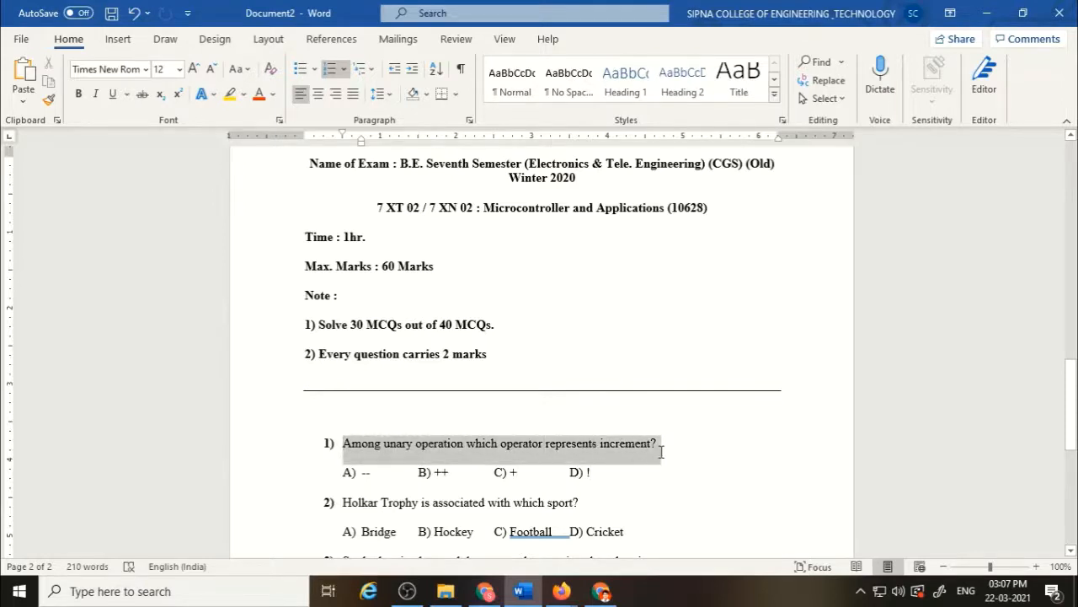
pyautogui.hotkey('alt', 'Tab')
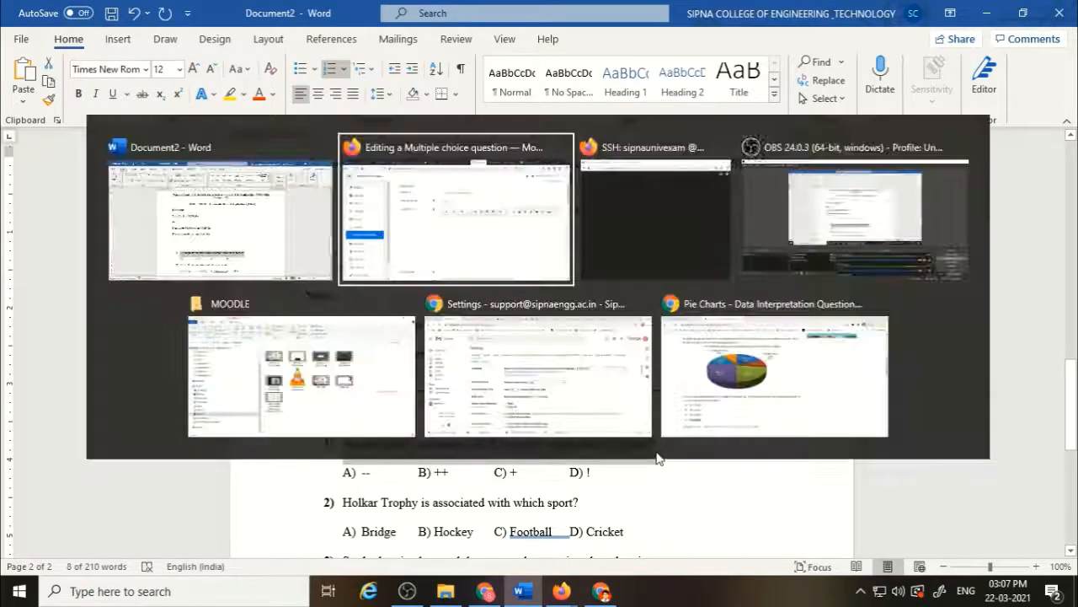
pyautogui.click(589, 344)
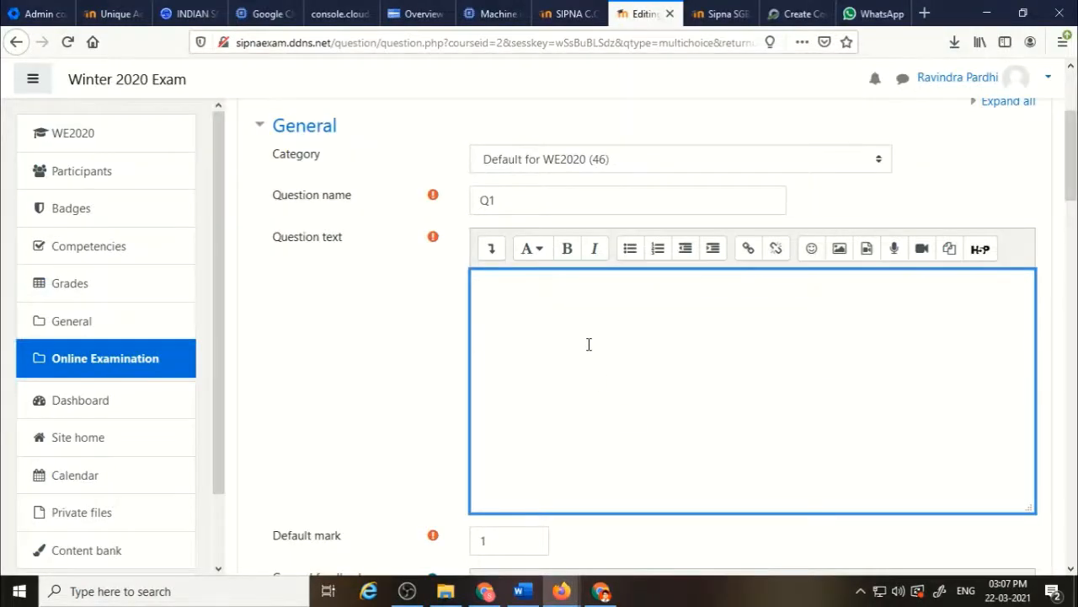
pyautogui.hotkey('ctrl', 'v')
# Scroll through the question form to examine the answer choice fields and options.
pyautogui.scroll(-8, 589, 344)
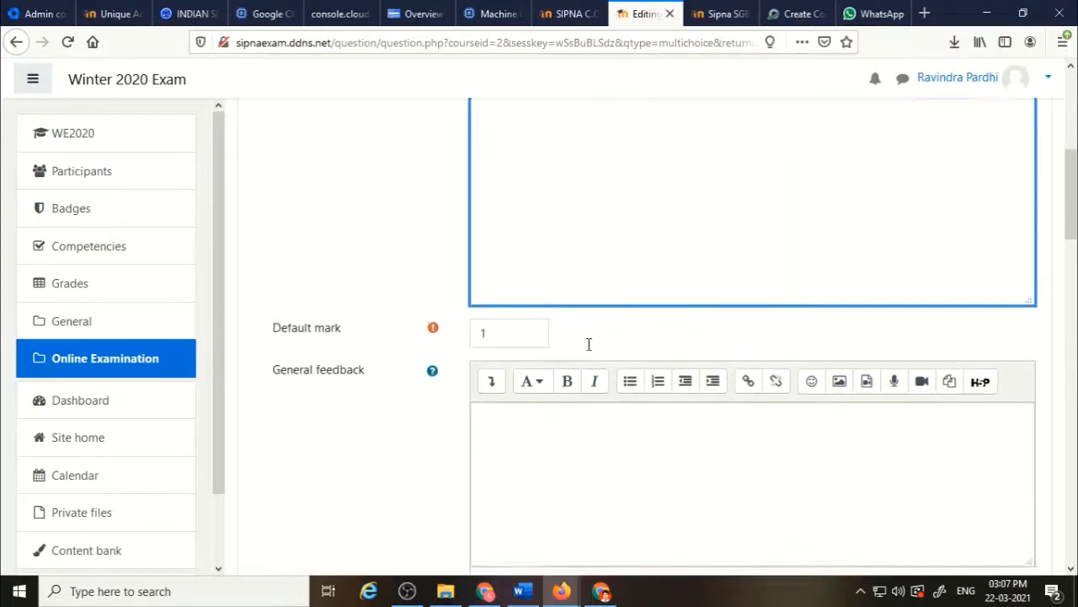
pyautogui.press('alt')
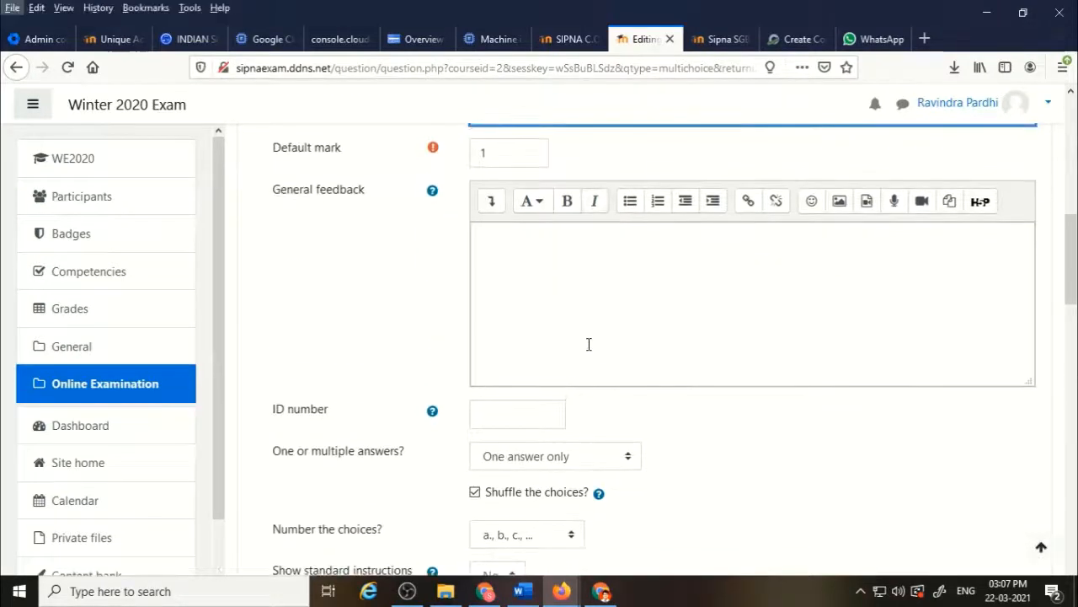
pyautogui.scroll(-4, 589, 343)
pyautogui.scroll(-3, 589, 344)
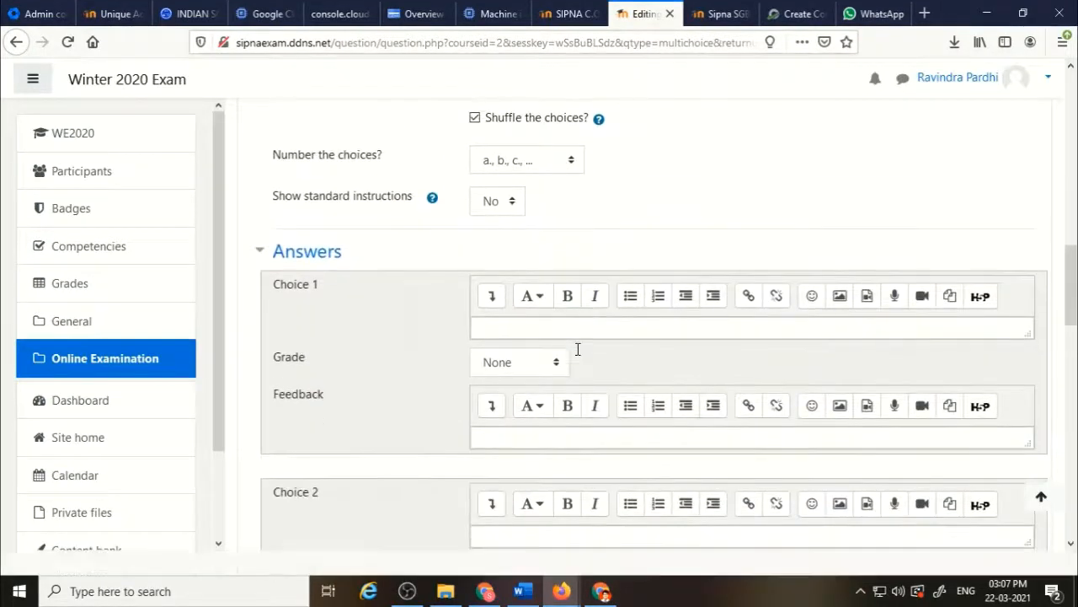
pyautogui.click(578, 349)
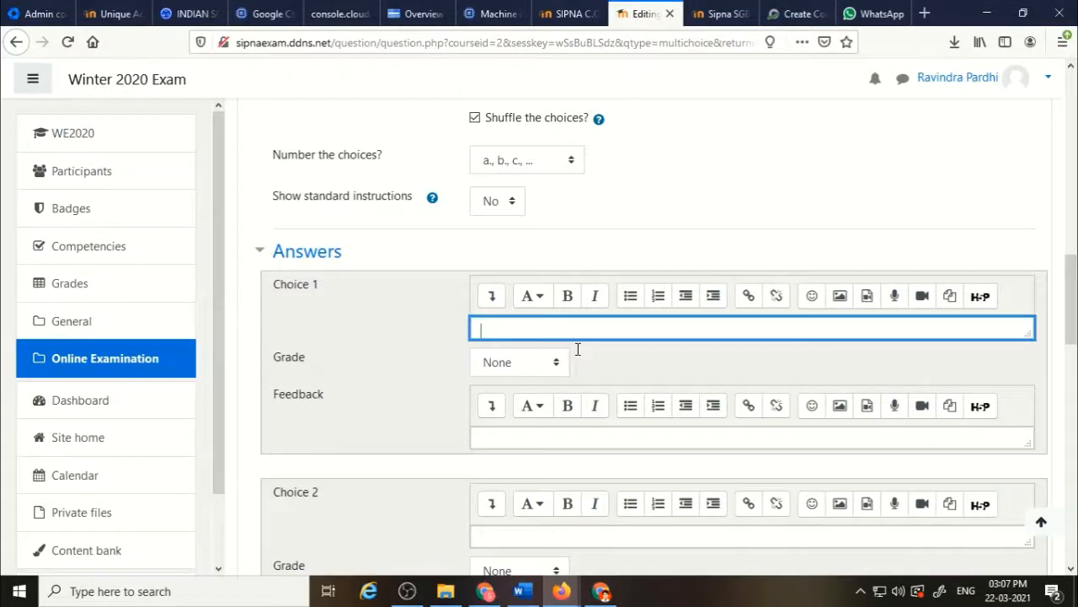
pyautogui.click(559, 536)
pyautogui.scroll(9, 687, 184)
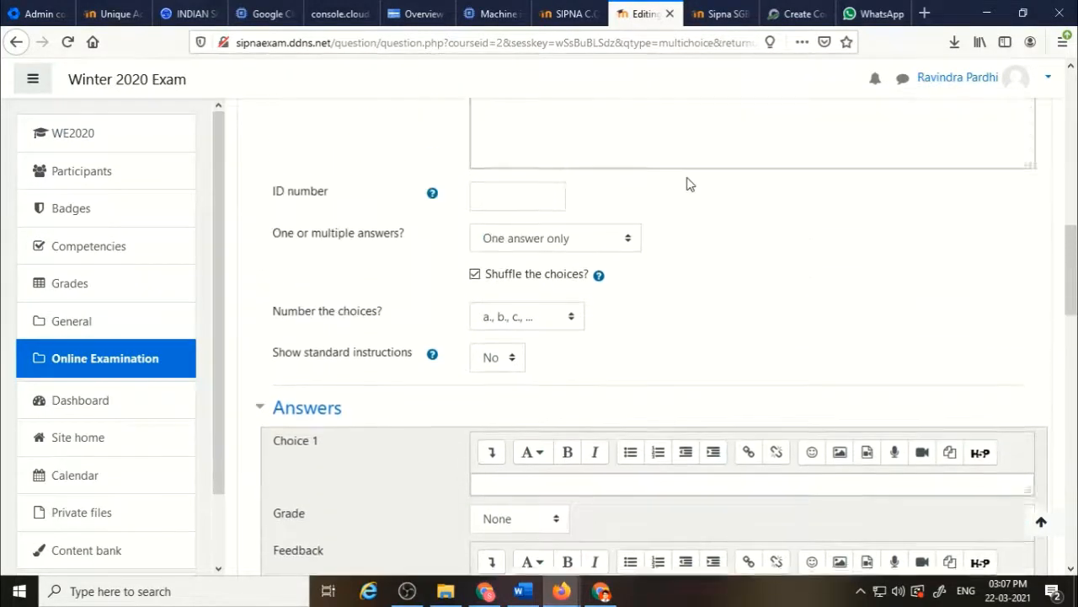
pyautogui.scroll(5, 687, 177)
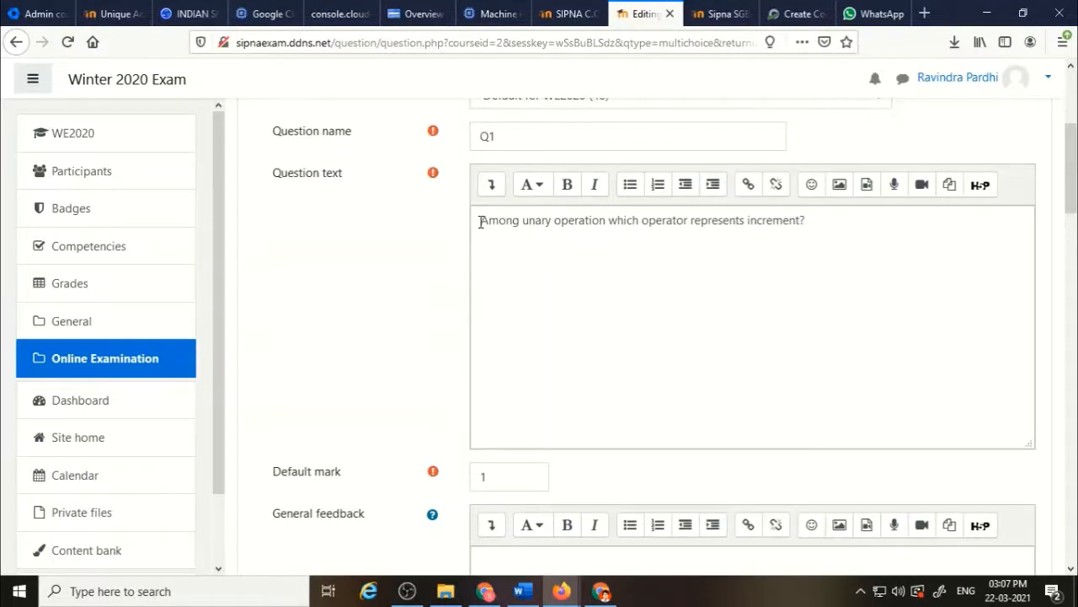
# Delete the pasted question text.
pyautogui.moveTo(479, 221); pyautogui.dragTo(814, 229)
pyautogui.press('BackSpace')
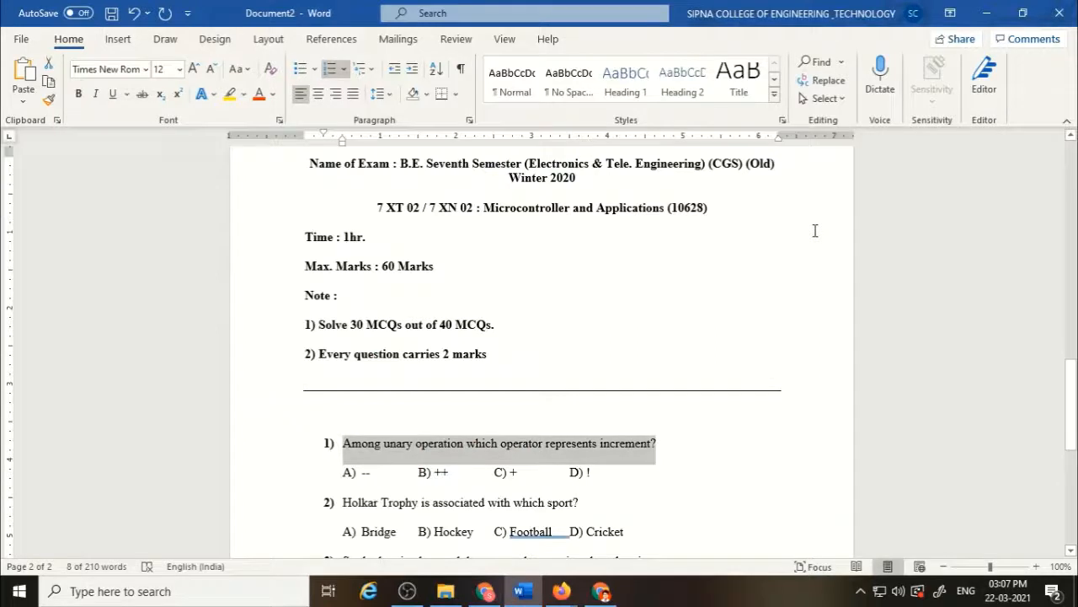
# Snip an image of question 1 with its four options from the Word paper and paste it as the question text.
pyautogui.click(752, 438)
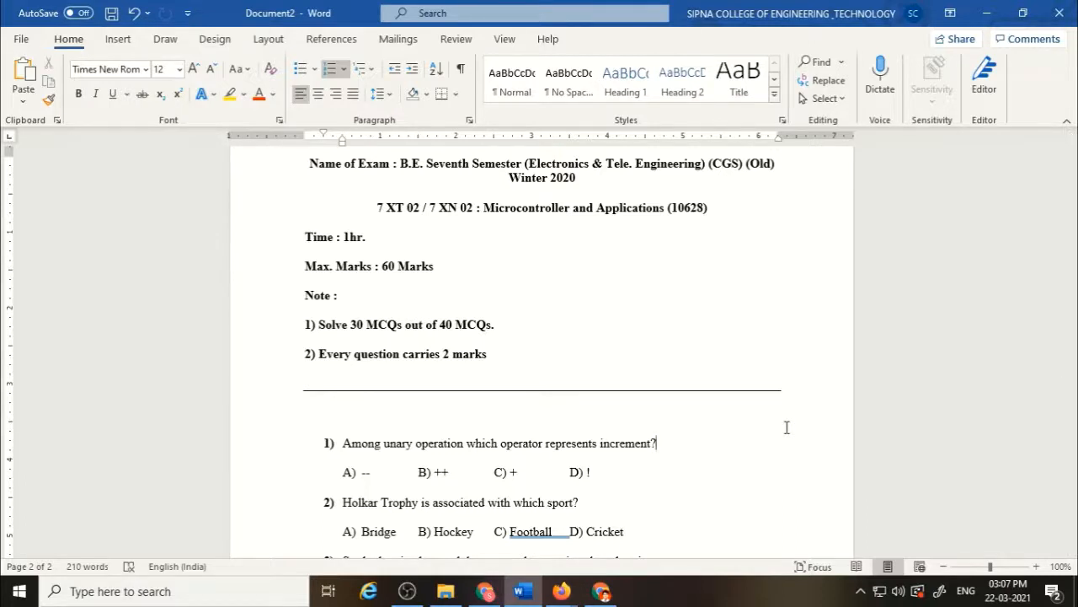
pyautogui.press('super+shift+s')
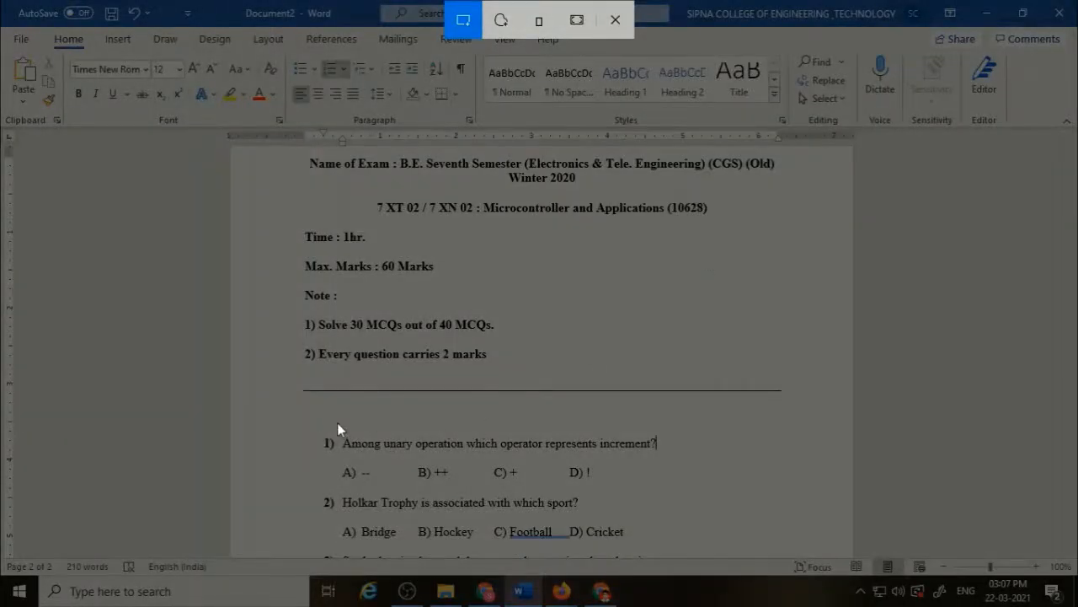
pyautogui.moveTo(337, 423); pyautogui.dragTo(656, 490)
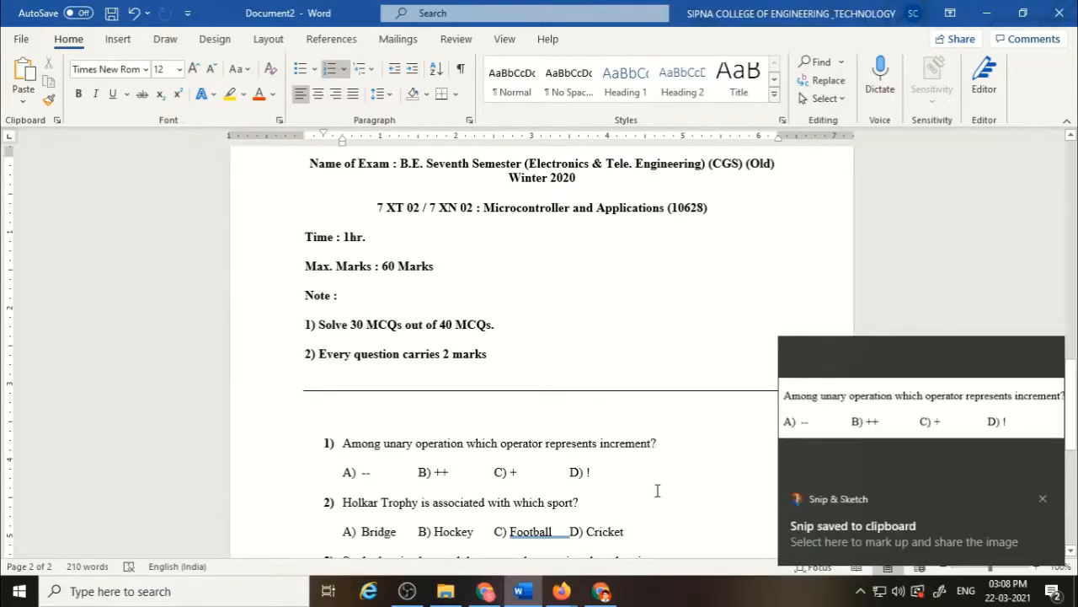
pyautogui.hotkey('alt', 'Tab')
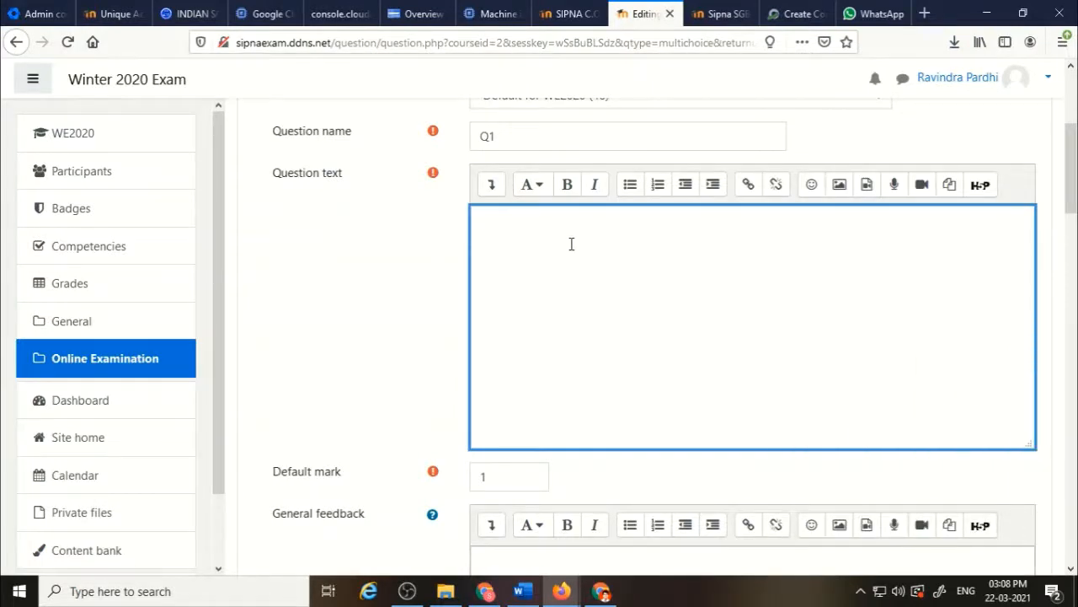
pyautogui.hotkey('ctrl', 'v')
pyautogui.write('Among unary operation which operator represents increment? A) --\tB) ++\tC) +\tD) !')
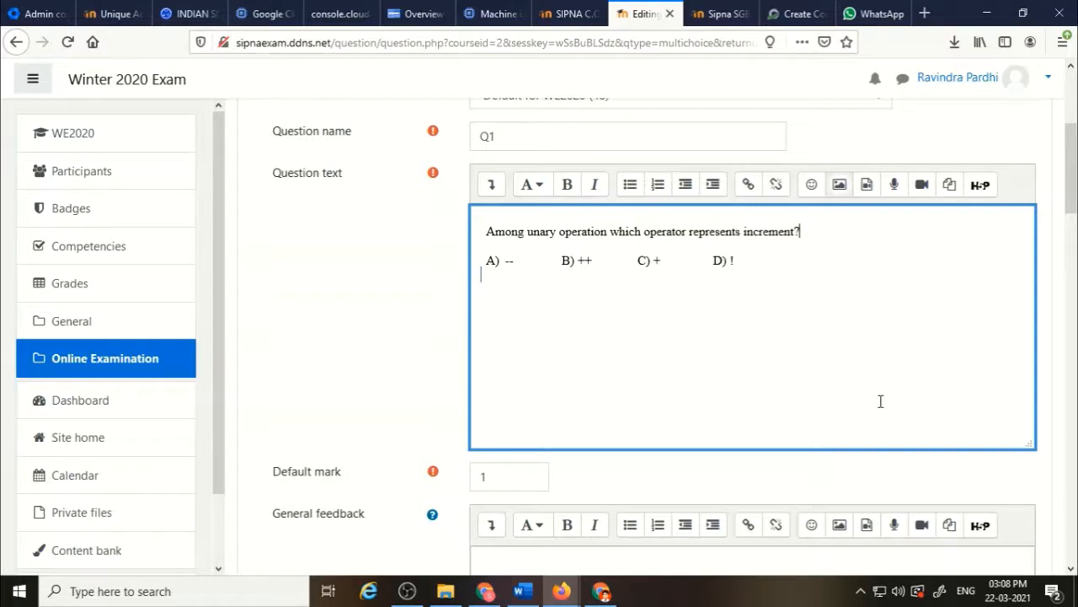
# Set the question's default mark to 2 and turn off shuffling of the choices.
pyautogui.scroll(-1, 869, 403)
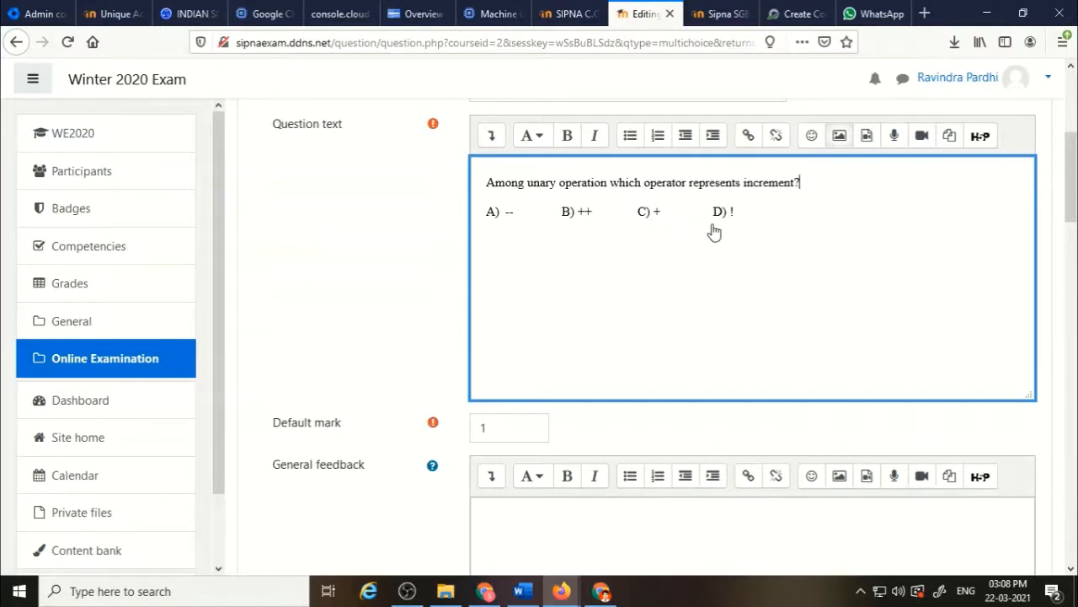
pyautogui.scroll(-3, 671, 281)
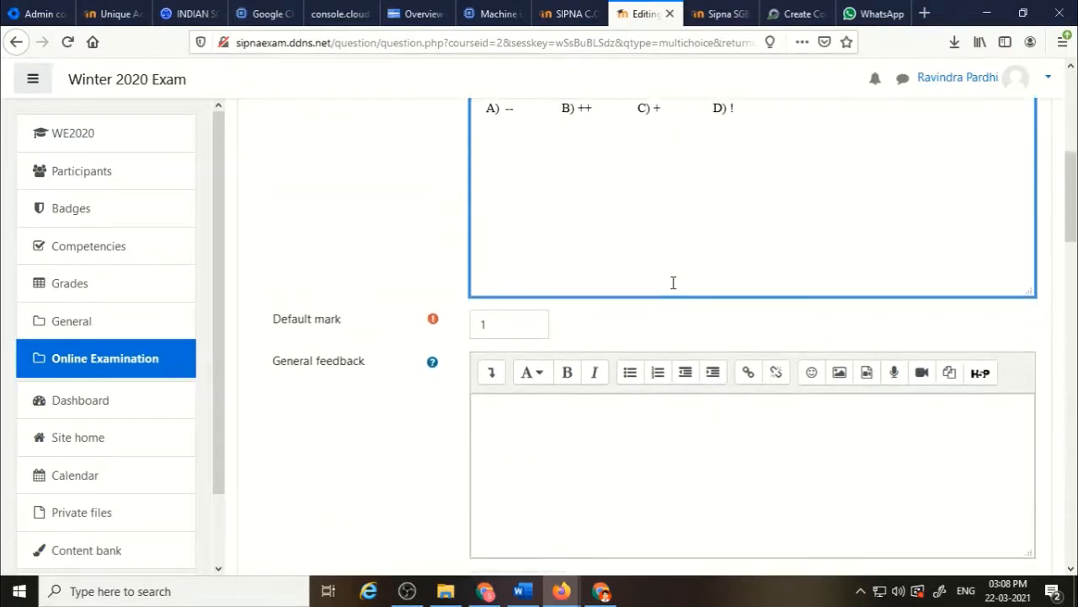
pyautogui.doubleClick(487, 325)
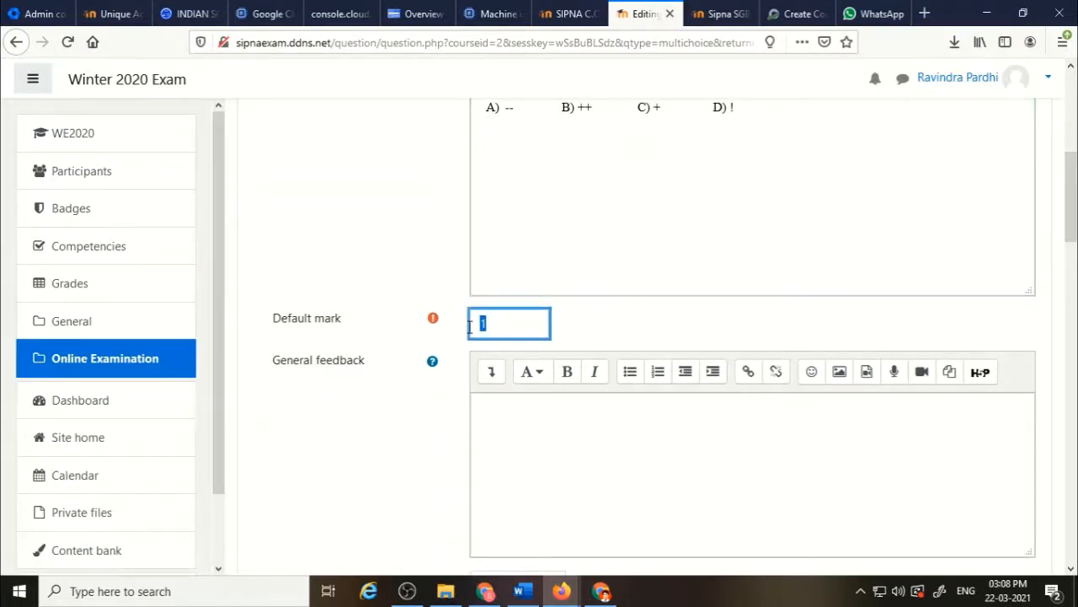
pyautogui.write('2')
pyautogui.scroll(-10, 613, 279)
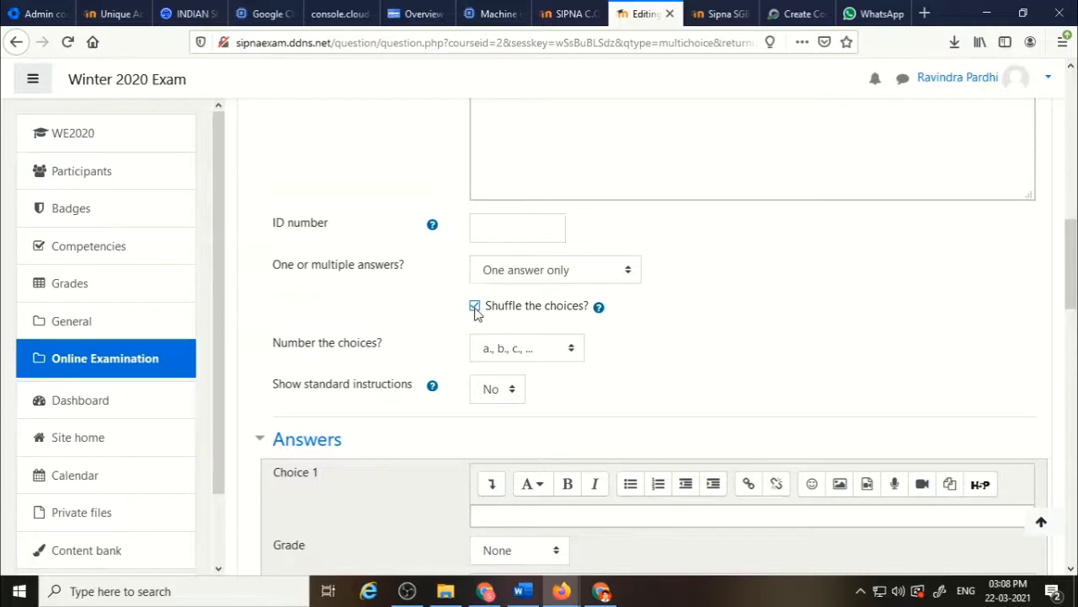
pyautogui.click(475, 307)
pyautogui.scroll(4, 502, 327)
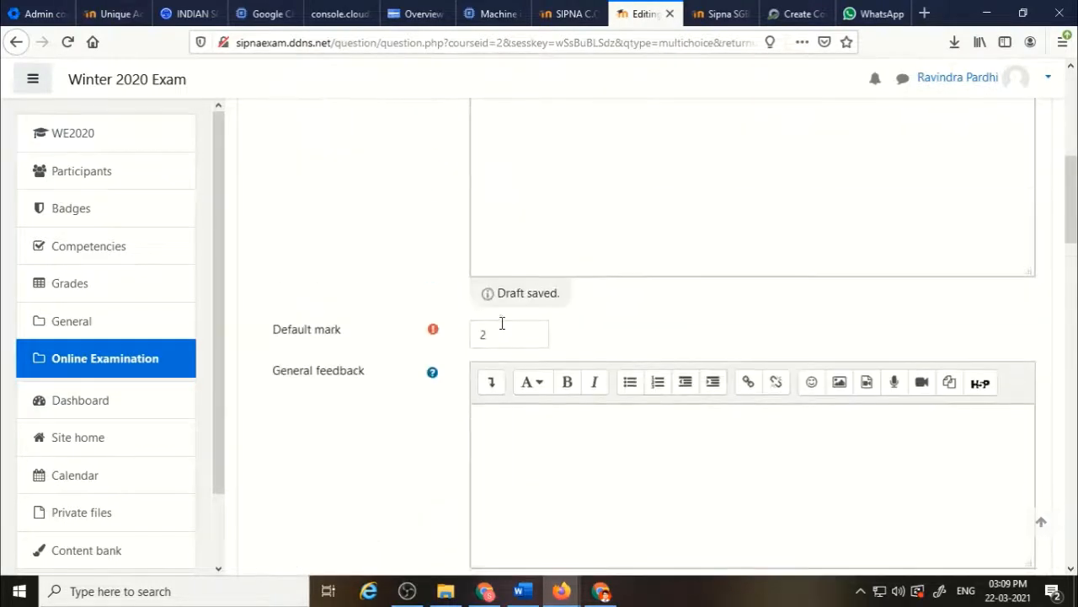
# Set the choice numbering to No numbering.
pyautogui.scroll(-2, 503, 323)
pyautogui.scroll(-4, 502, 323)
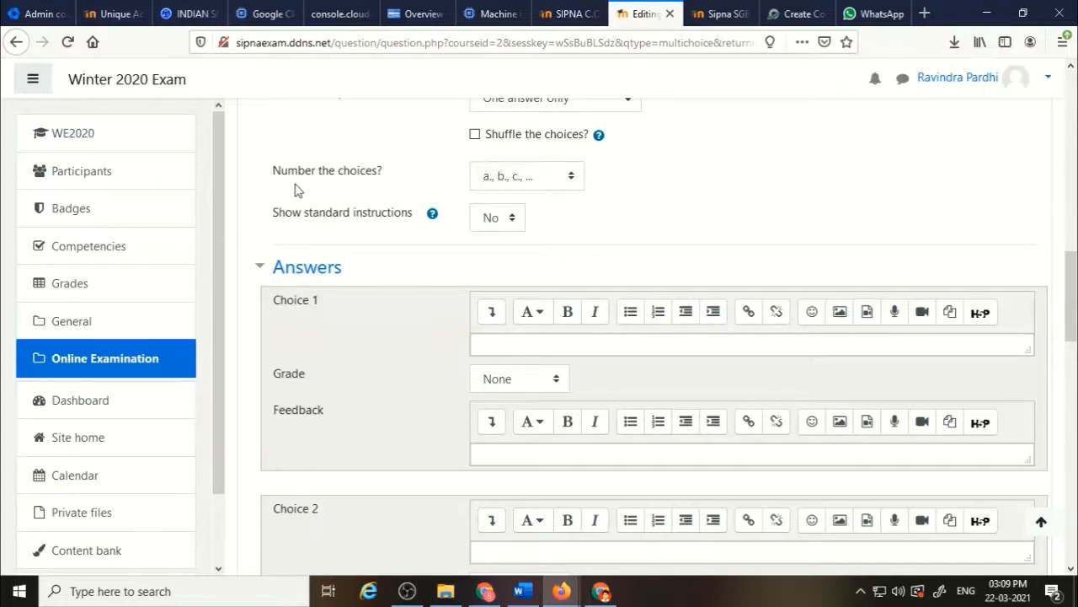
pyautogui.click(572, 177)
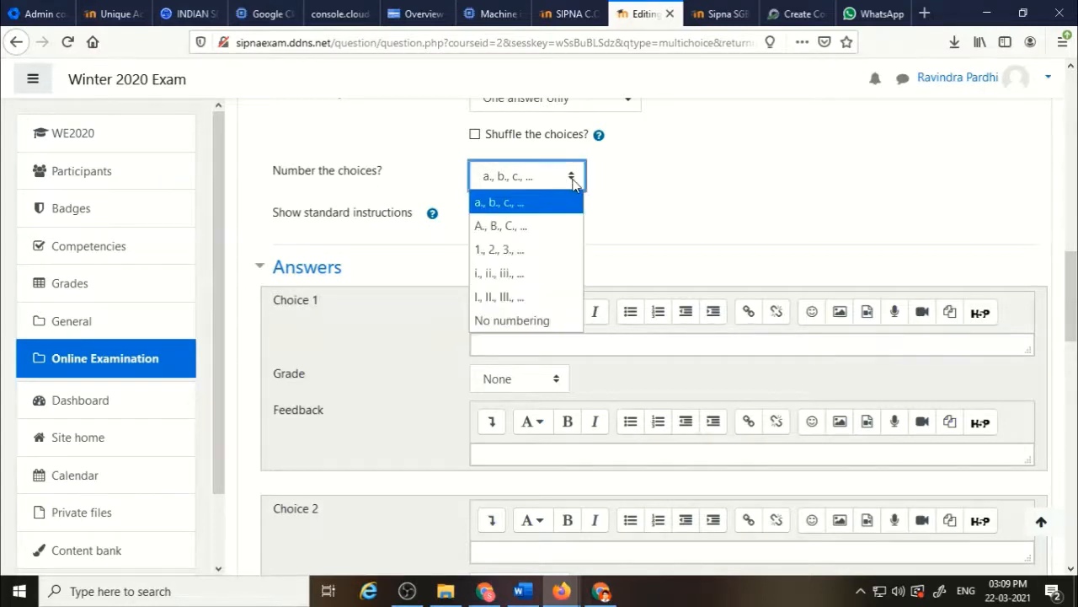
pyautogui.click(547, 321)
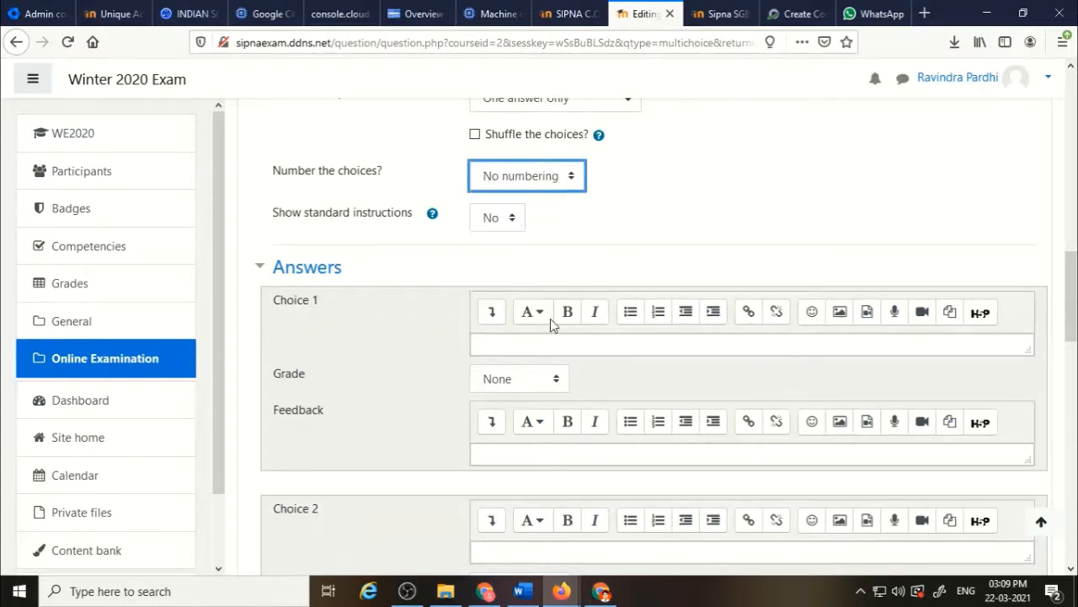
pyautogui.scroll(6, 695, 245)
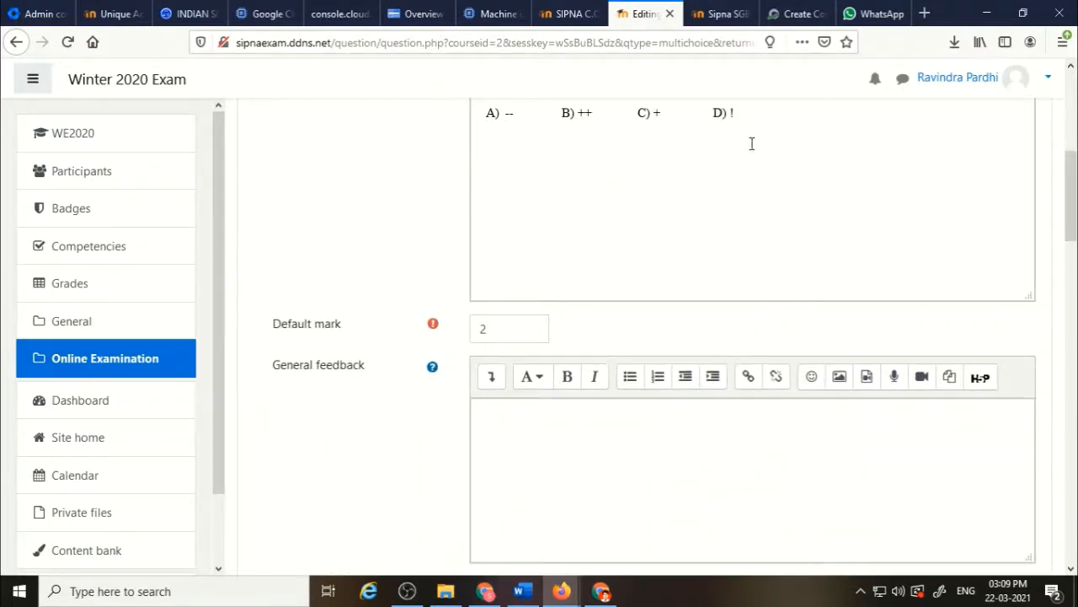
pyautogui.scroll(1, 754, 144)
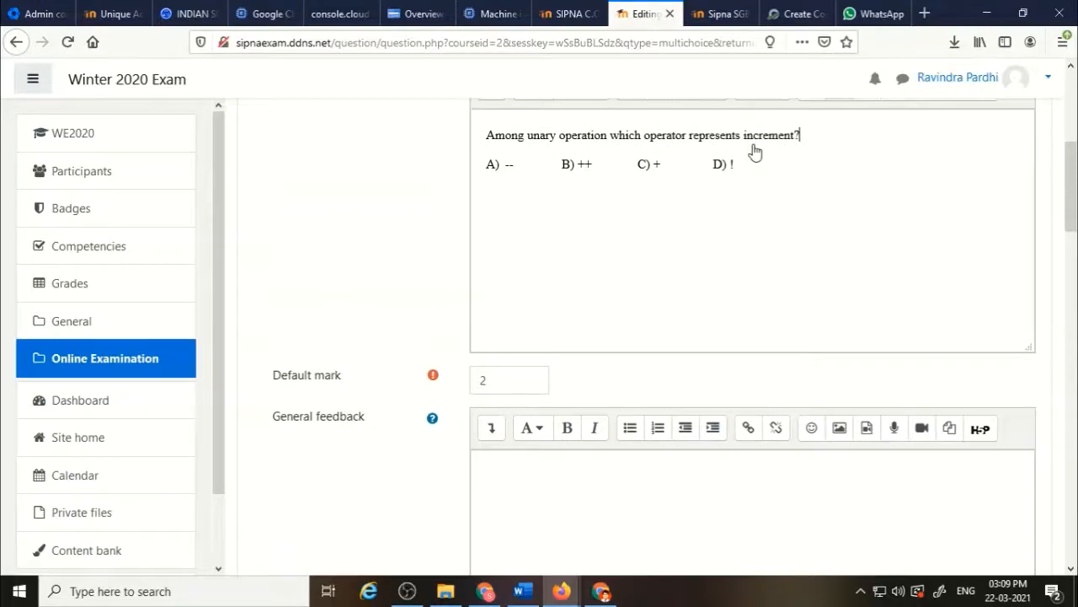
pyautogui.scroll(-8, 754, 210)
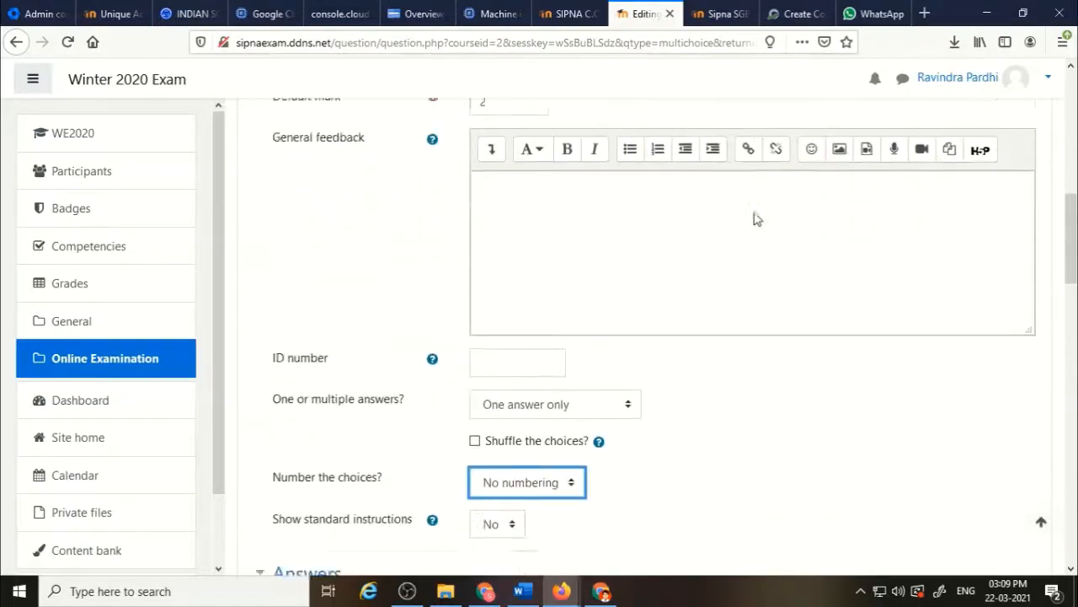
pyautogui.scroll(7, 754, 217)
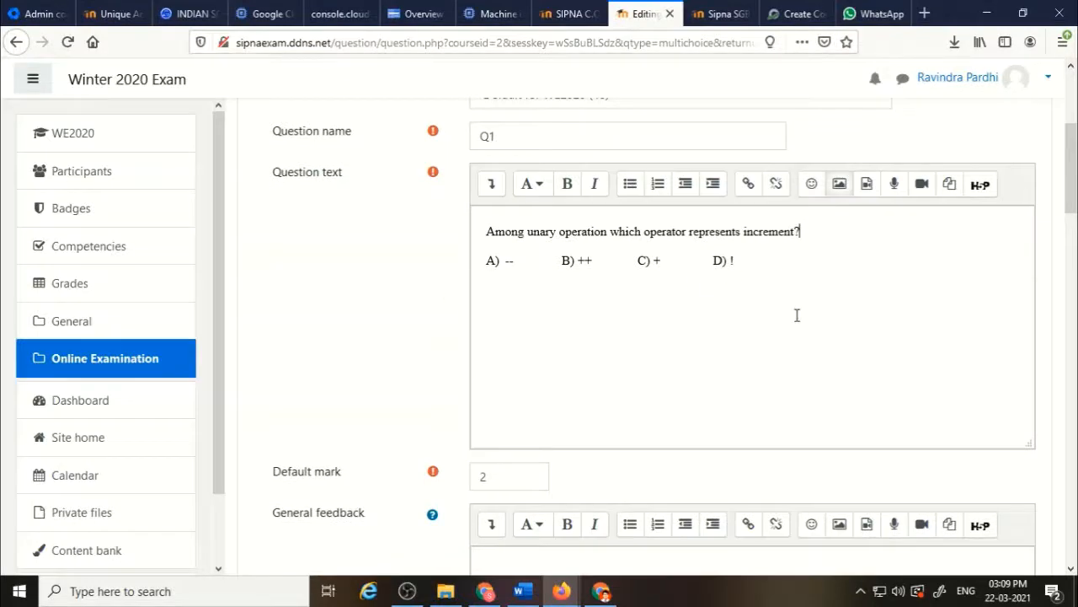
pyautogui.scroll(-1, 796, 315)
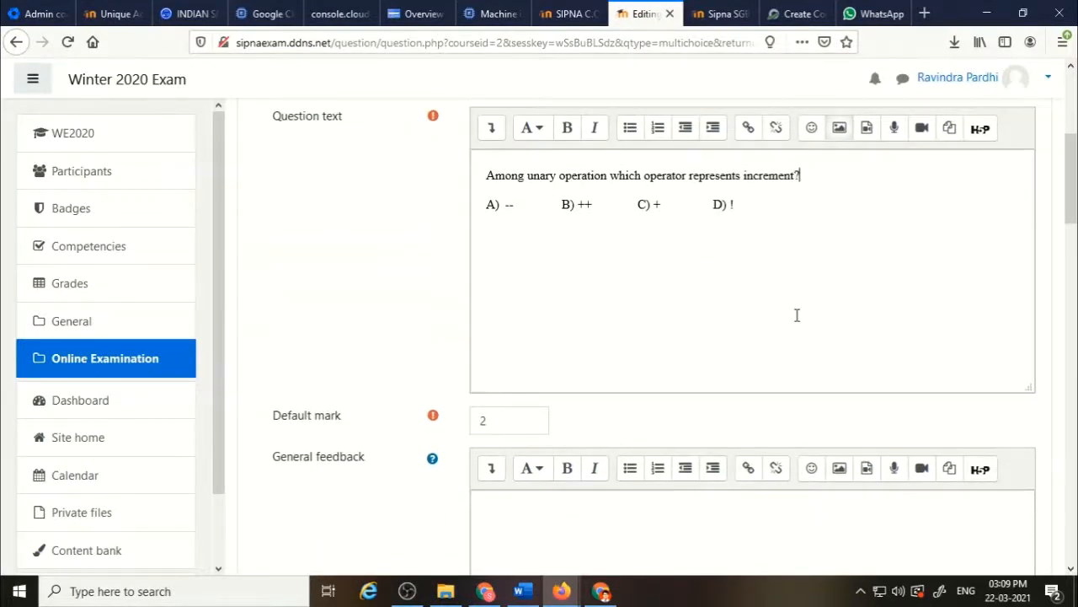
pyautogui.scroll(-5, 796, 315)
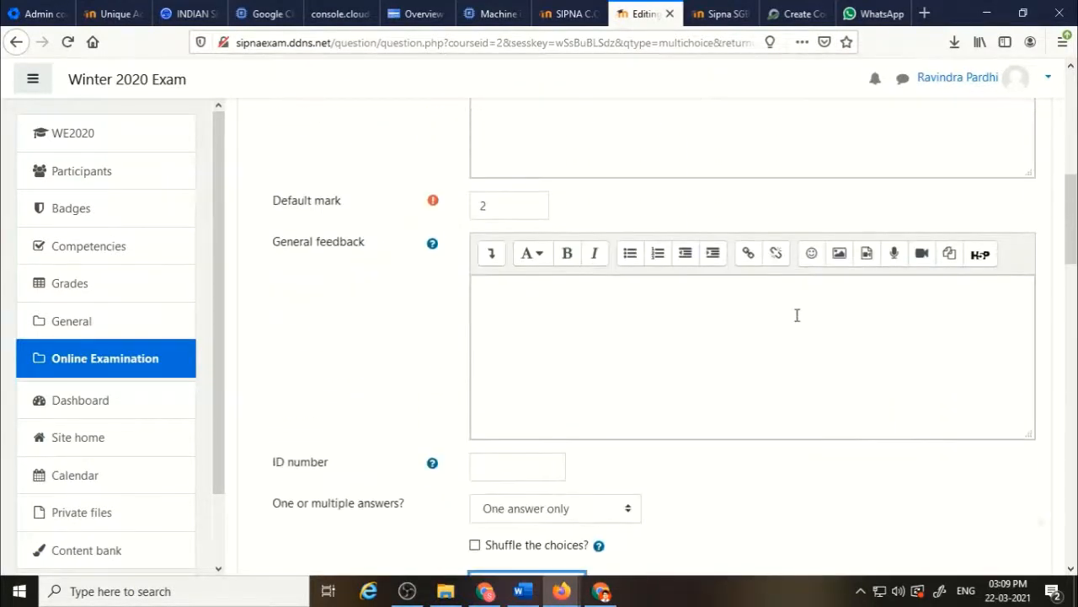
# Enter A, B, C and D as the texts of choices 1 to 4.
pyautogui.scroll(-3, 796, 315)
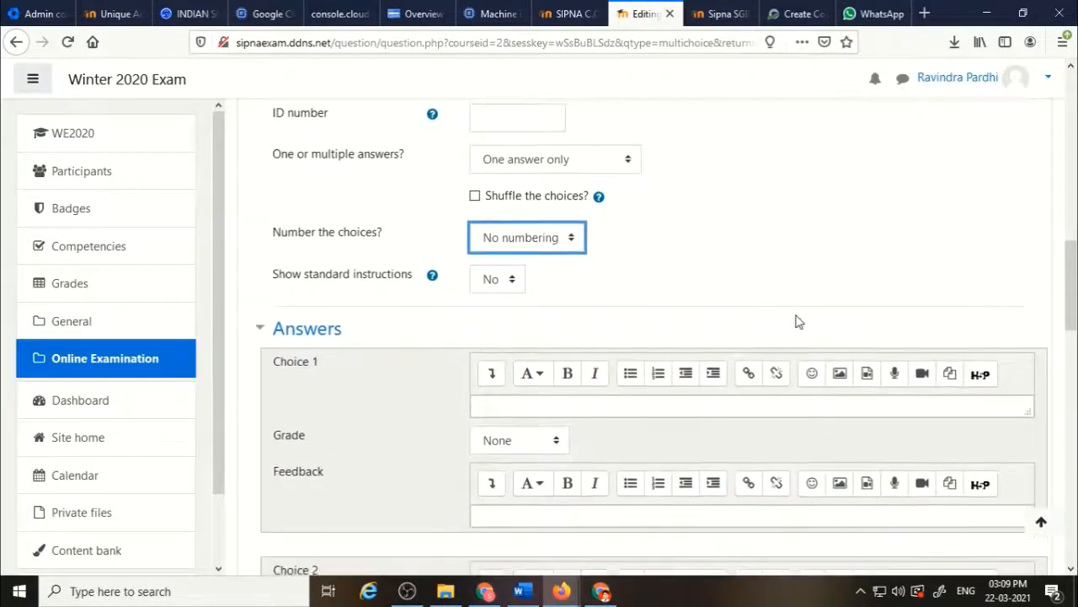
pyautogui.click(678, 407)
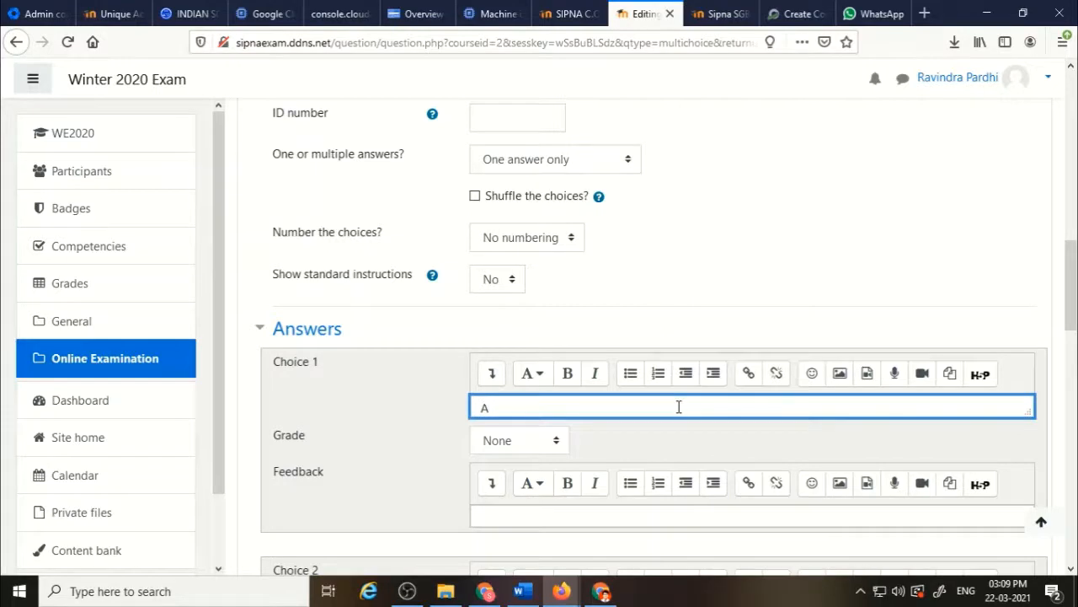
pyautogui.click(426, 440)
pyautogui.scroll(-4, 425, 441)
pyautogui.click(528, 373)
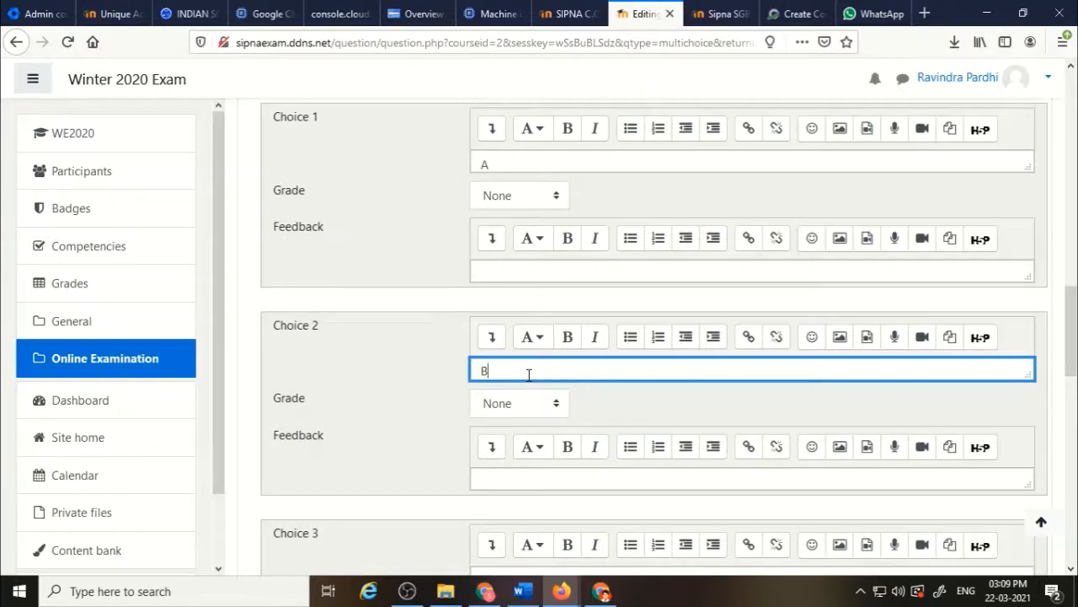
pyautogui.scroll(-3, 396, 383)
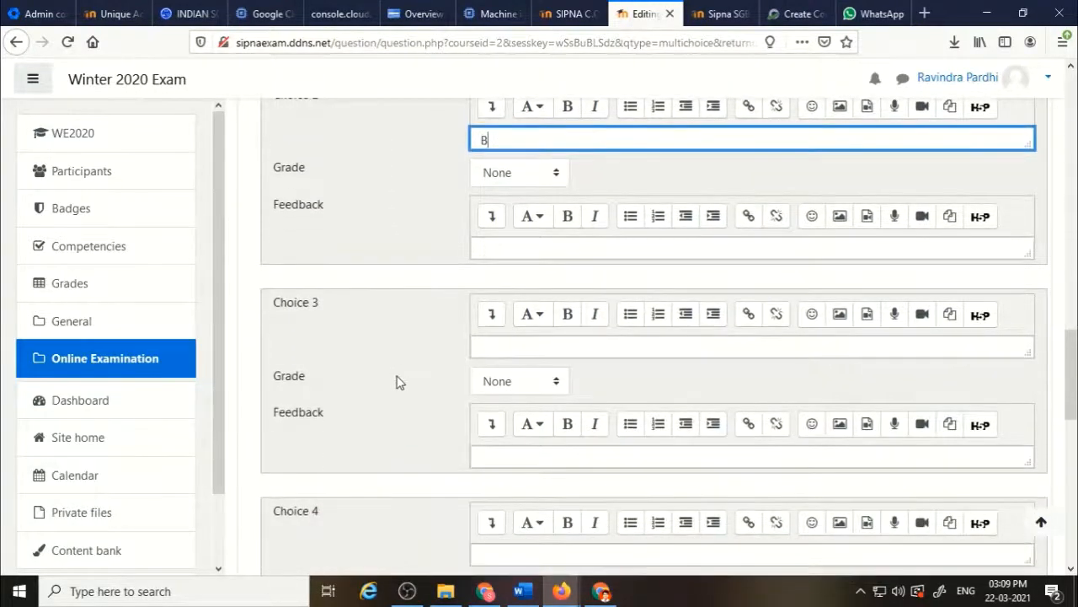
pyautogui.click(505, 344)
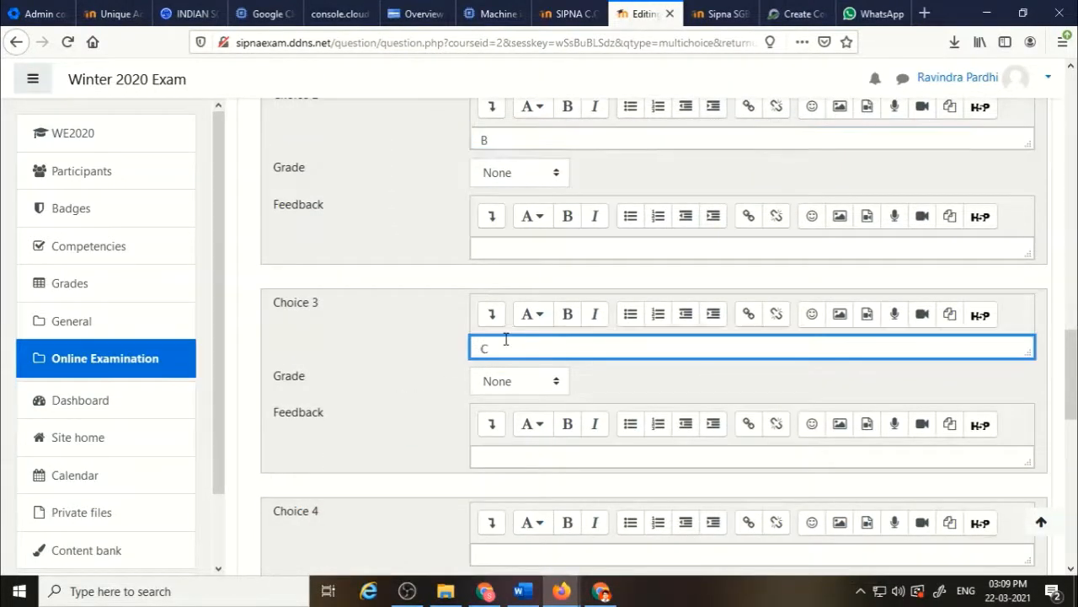
pyautogui.click(523, 557)
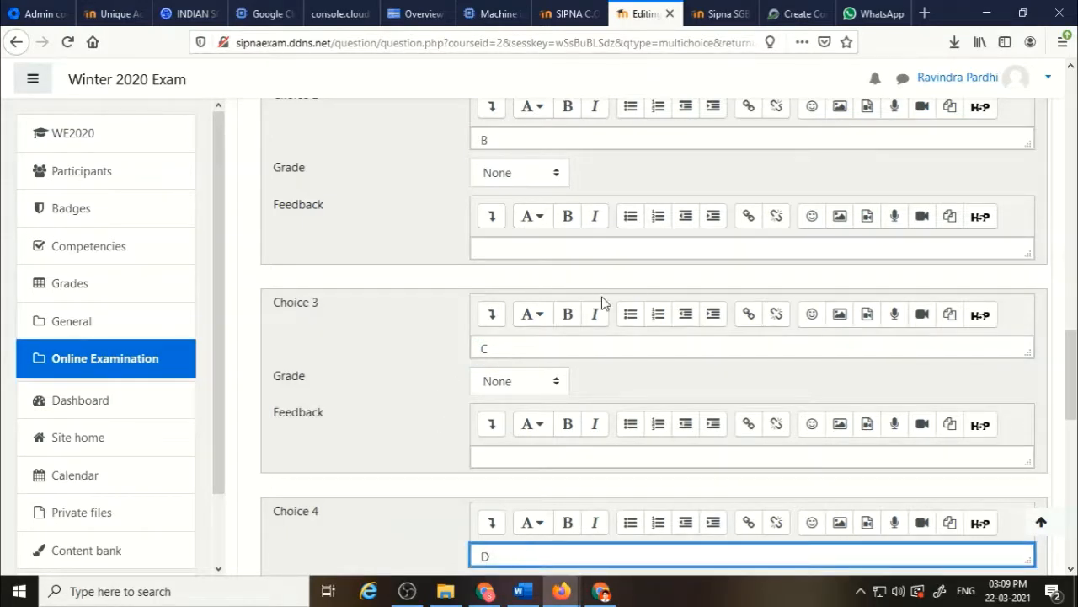
# Set choice 2's grade to 100%.
pyautogui.click(557, 174)
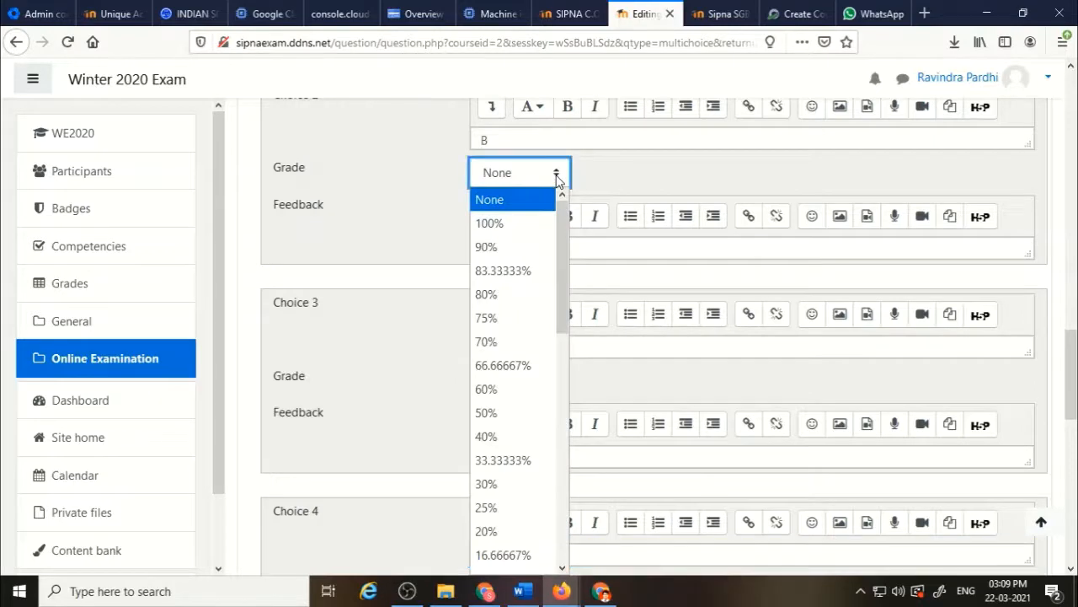
pyautogui.click(517, 222)
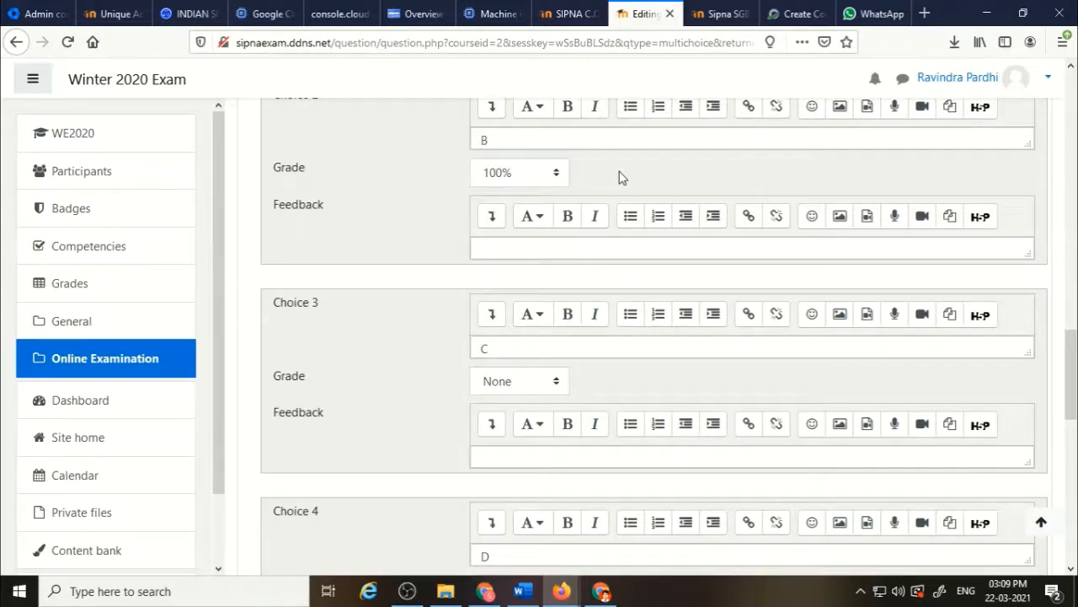
pyautogui.scroll(1, 619, 177)
pyautogui.scroll(5, 619, 176)
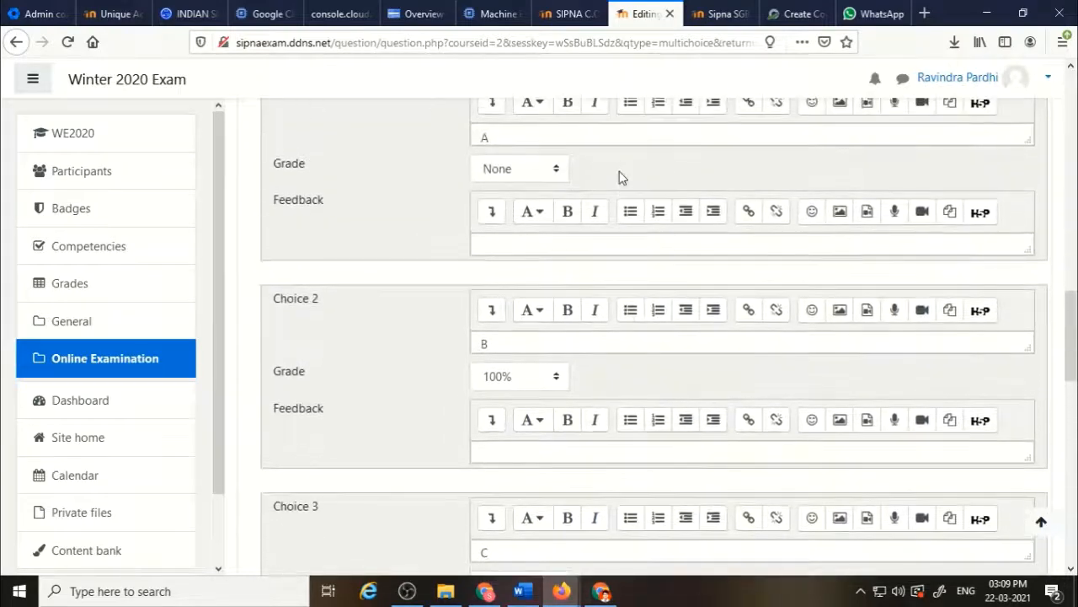
pyautogui.scroll(3, 619, 175)
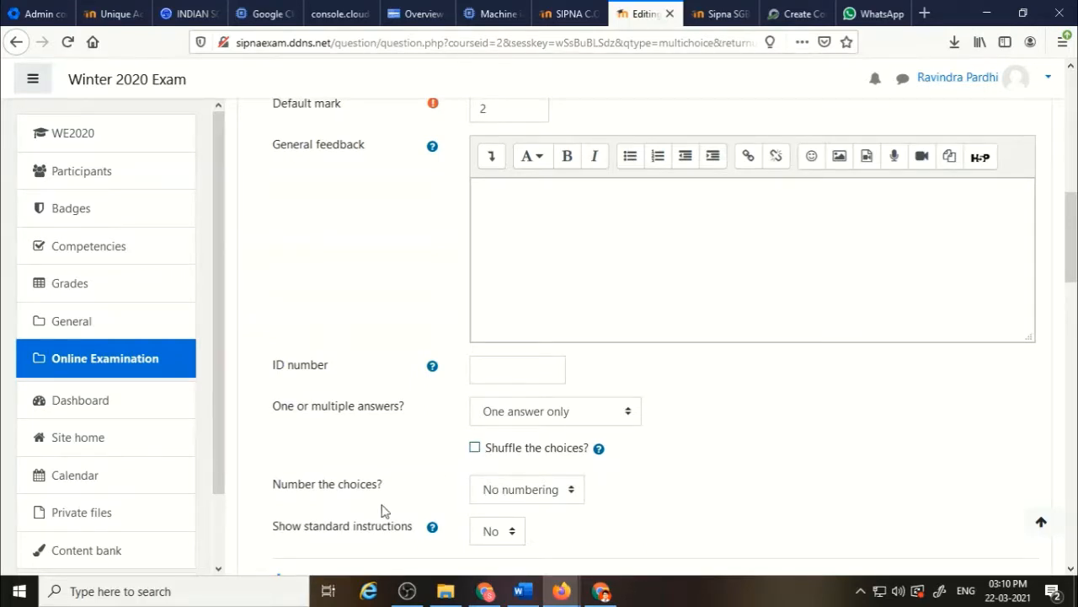
pyautogui.click(574, 491)
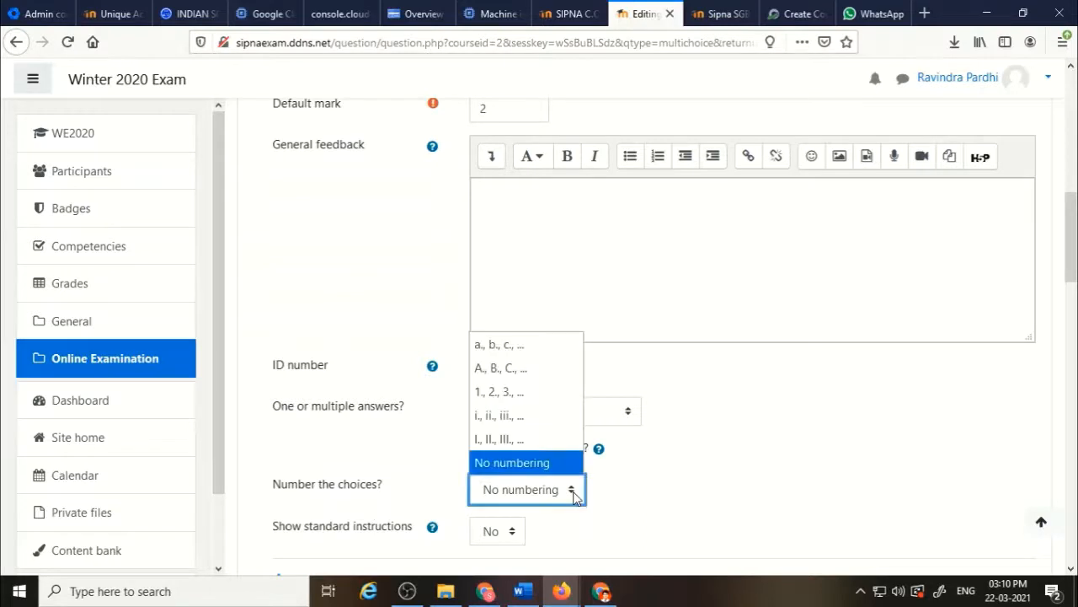
pyautogui.click(539, 478)
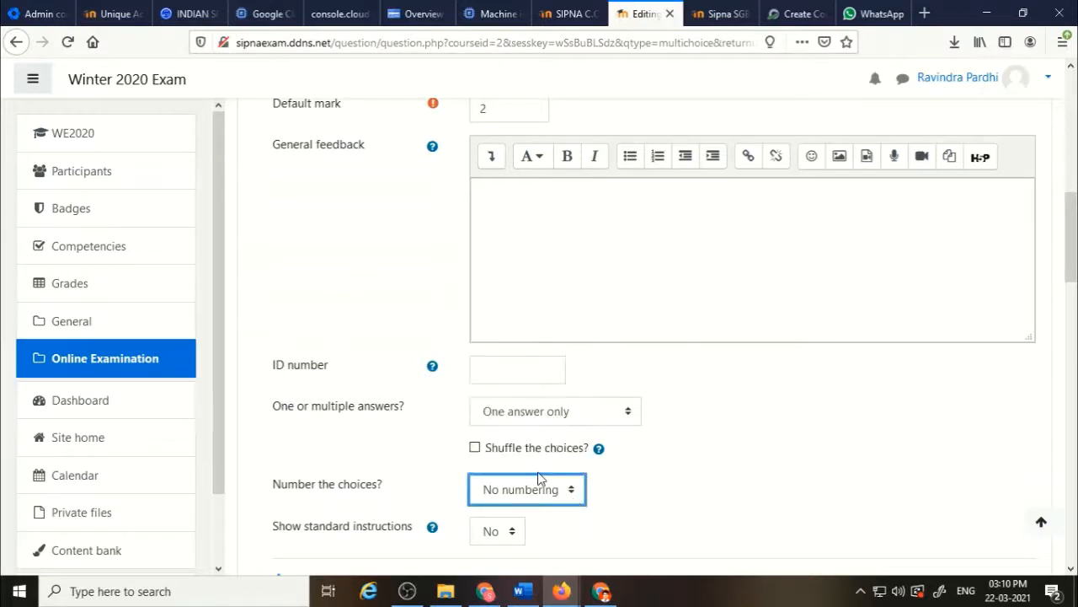
pyautogui.click(664, 488)
pyautogui.scroll(-3, 666, 488)
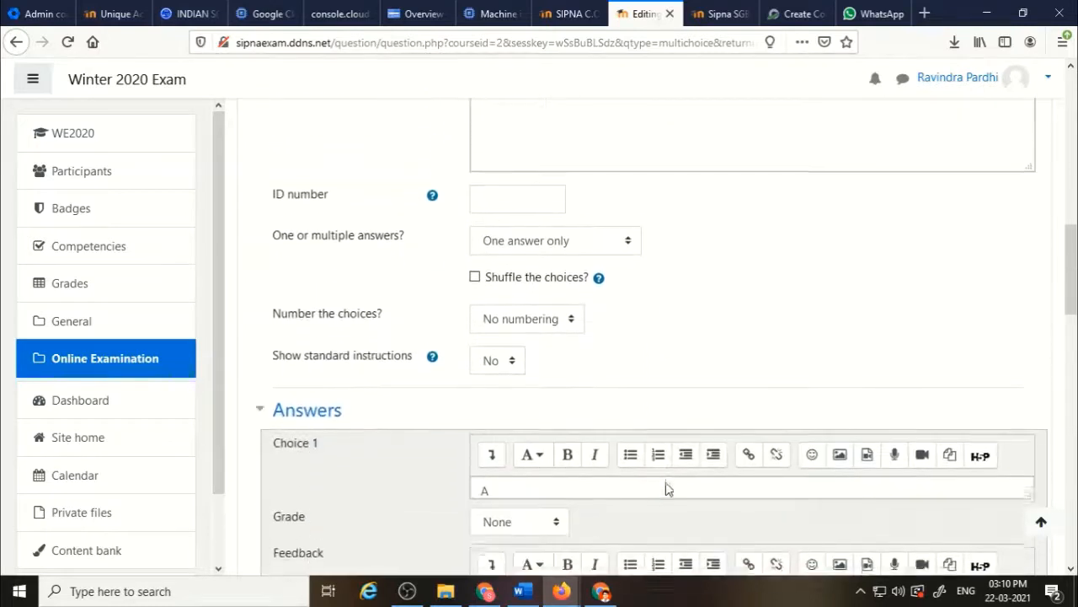
pyautogui.click(572, 313)
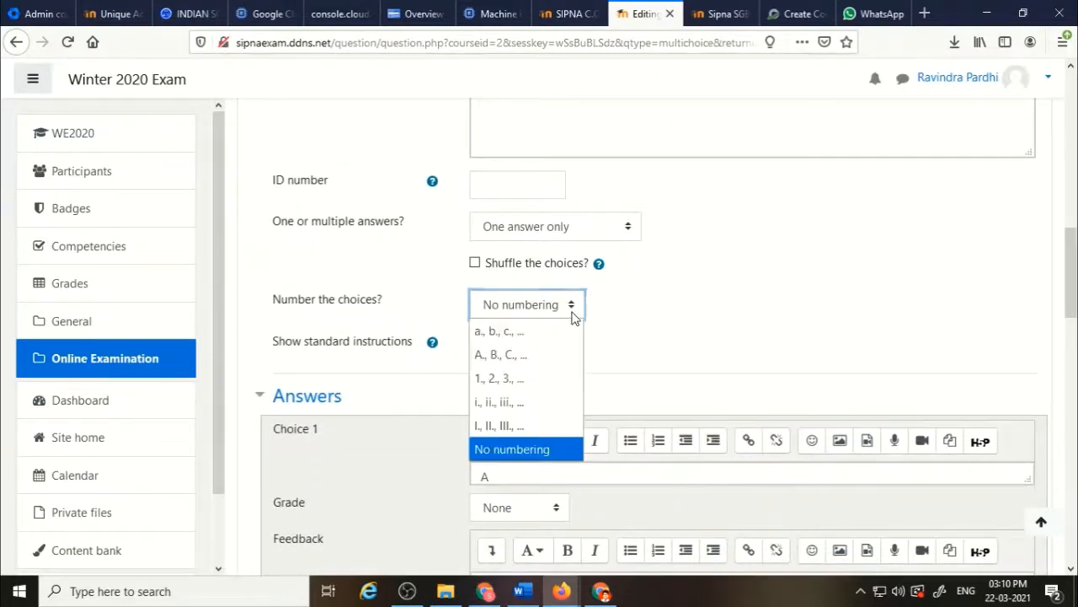
pyautogui.click(533, 361)
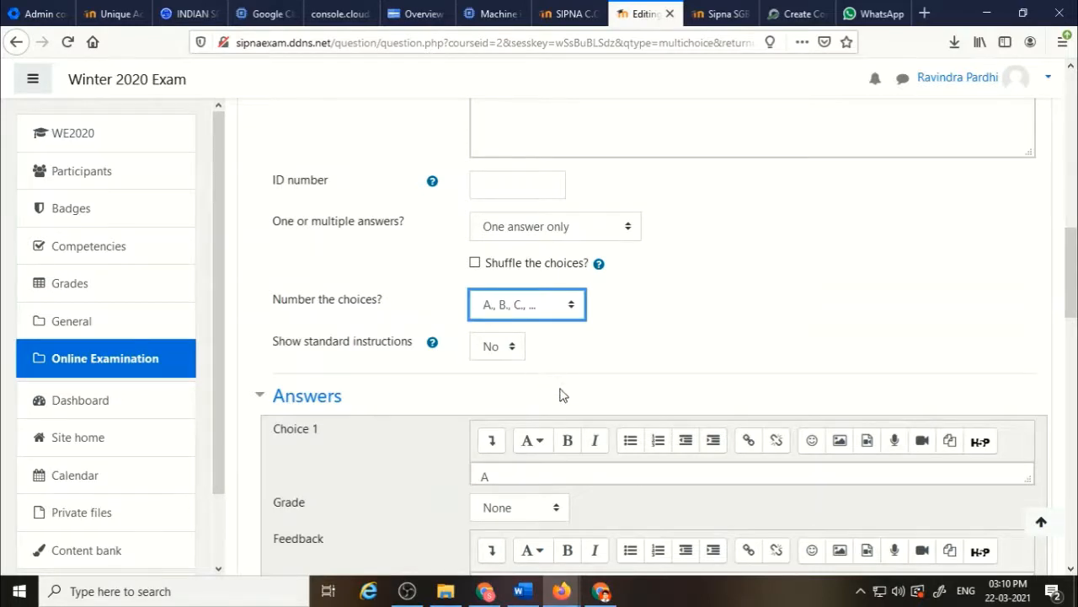
pyautogui.scroll(-3, 428, 447)
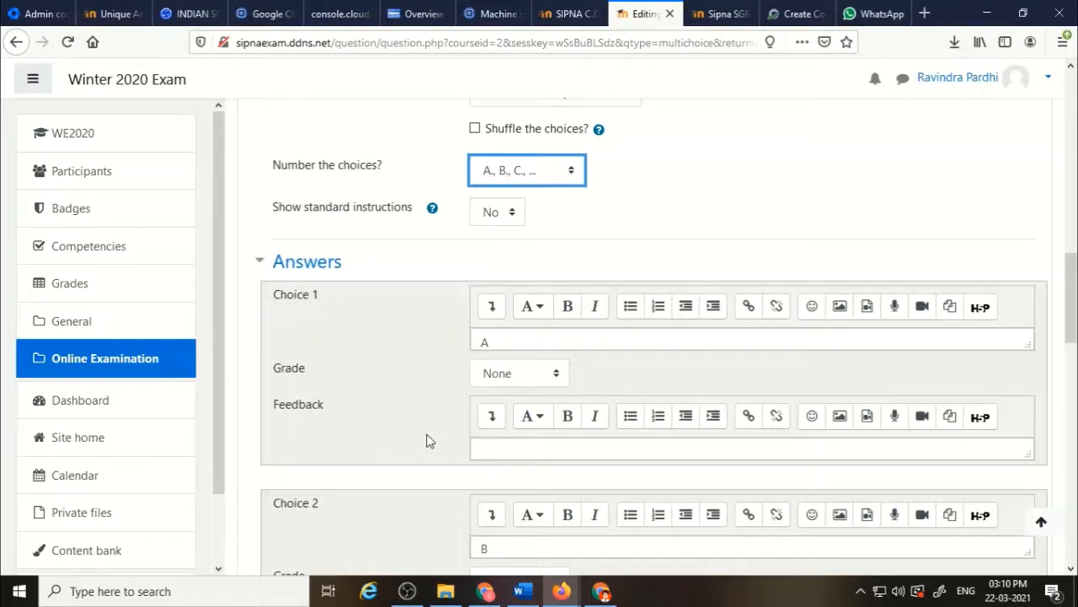
pyautogui.scroll(-2, 428, 440)
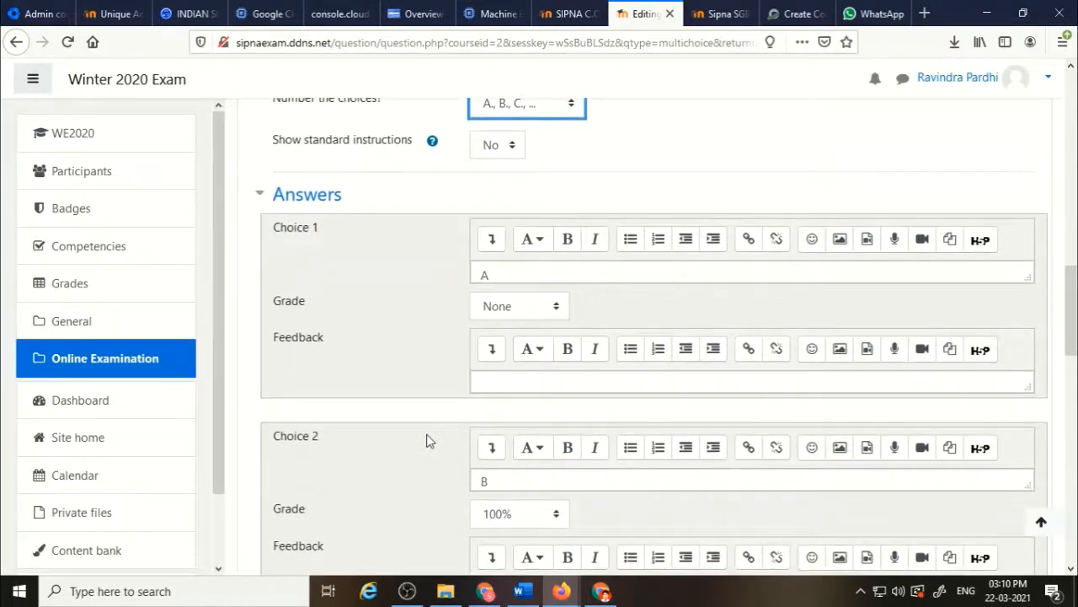
pyautogui.scroll(5, 429, 440)
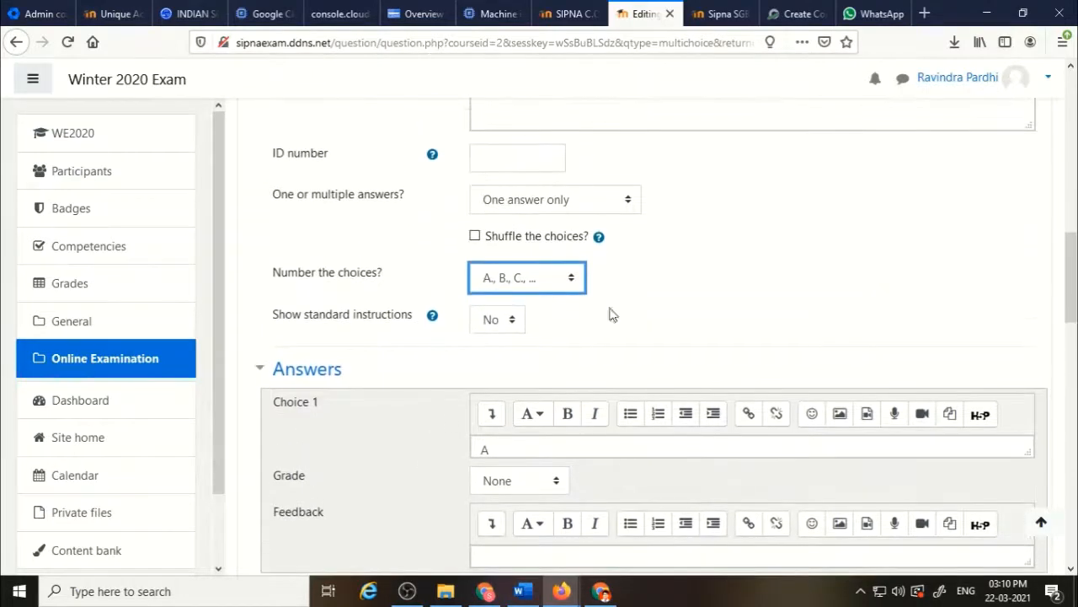
pyautogui.click(571, 287)
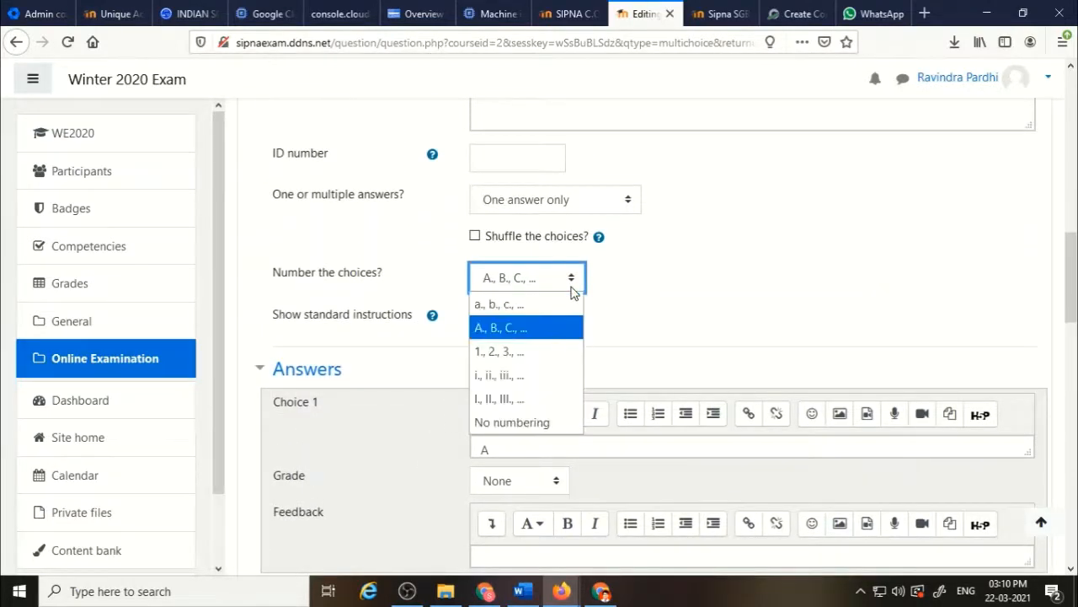
pyautogui.click(554, 420)
# Set the penalty for each incorrect try to 0% under Multiple tries.
pyautogui.scroll(3, 722, 291)
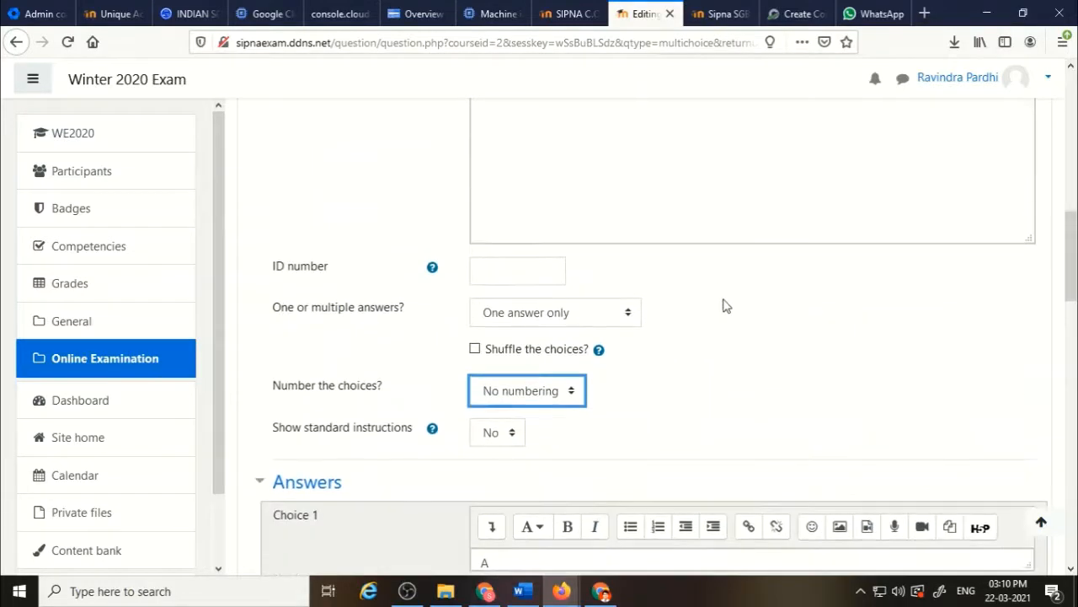
pyautogui.scroll(5, 725, 310)
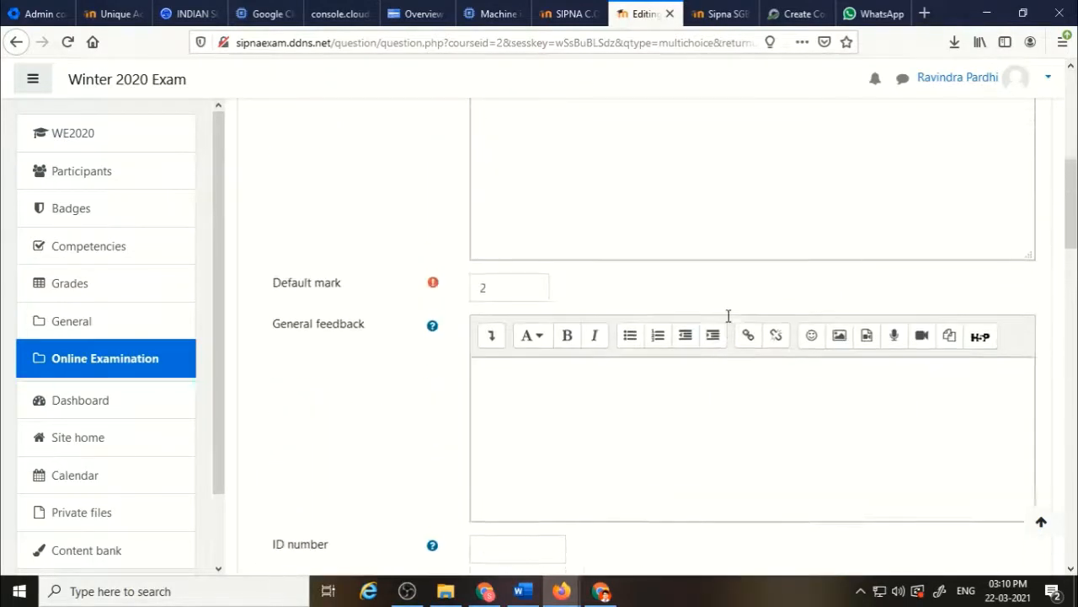
pyautogui.scroll(3, 729, 315)
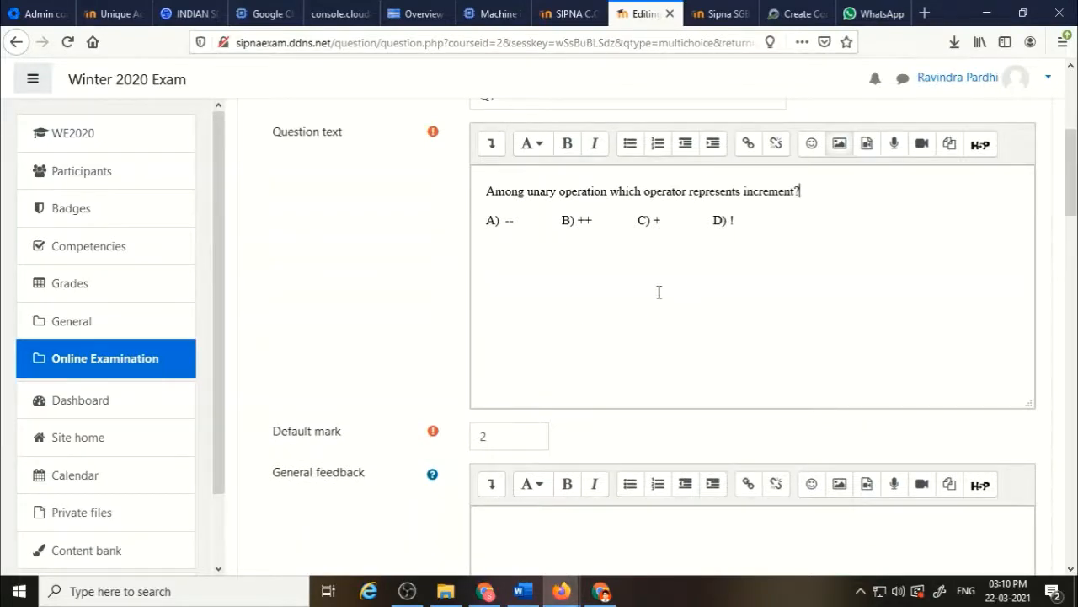
pyautogui.scroll(-20, 659, 292)
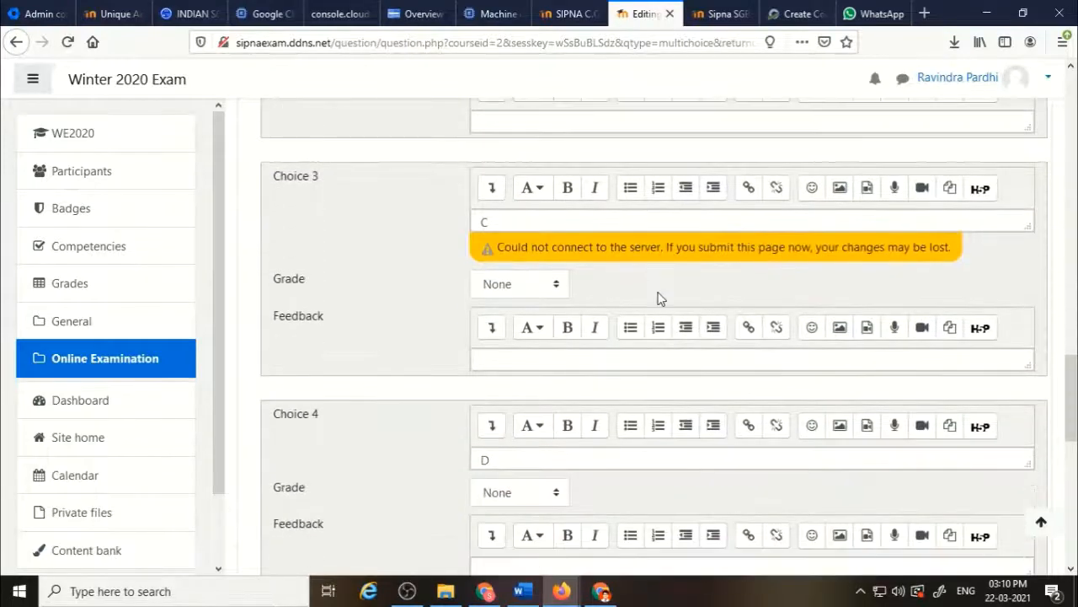
pyautogui.scroll(4, 658, 298)
pyautogui.scroll(-10, 659, 298)
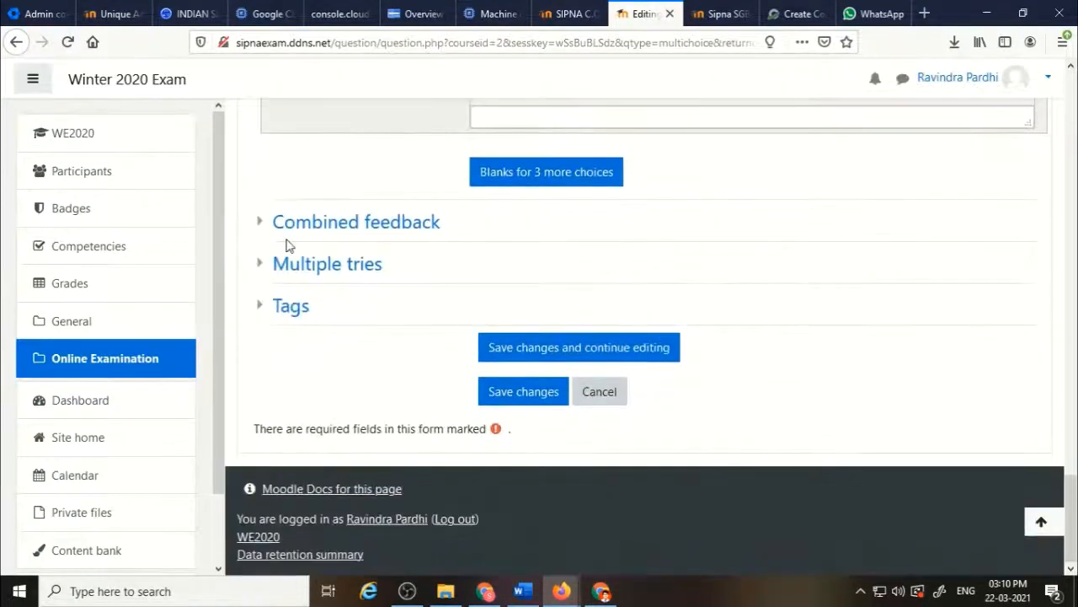
pyautogui.click(312, 271)
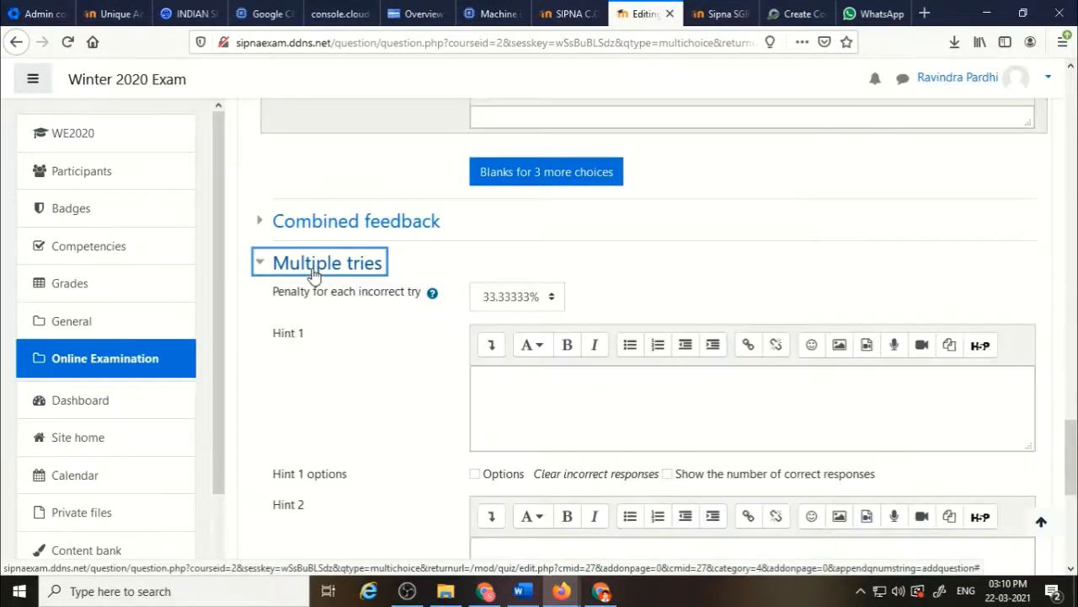
pyautogui.click(558, 305)
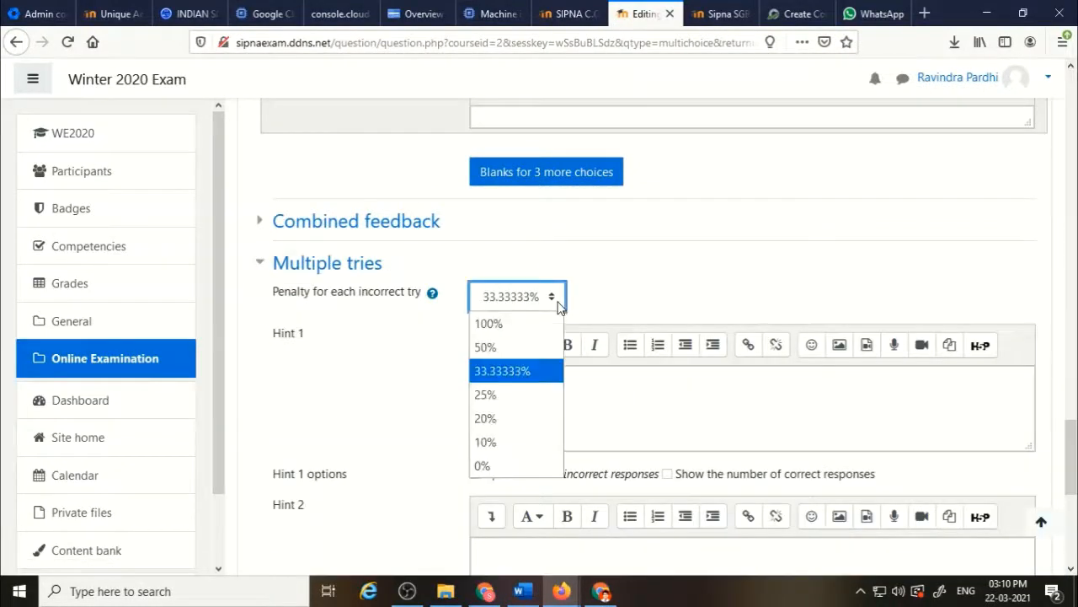
pyautogui.click(516, 468)
pyautogui.click(367, 396)
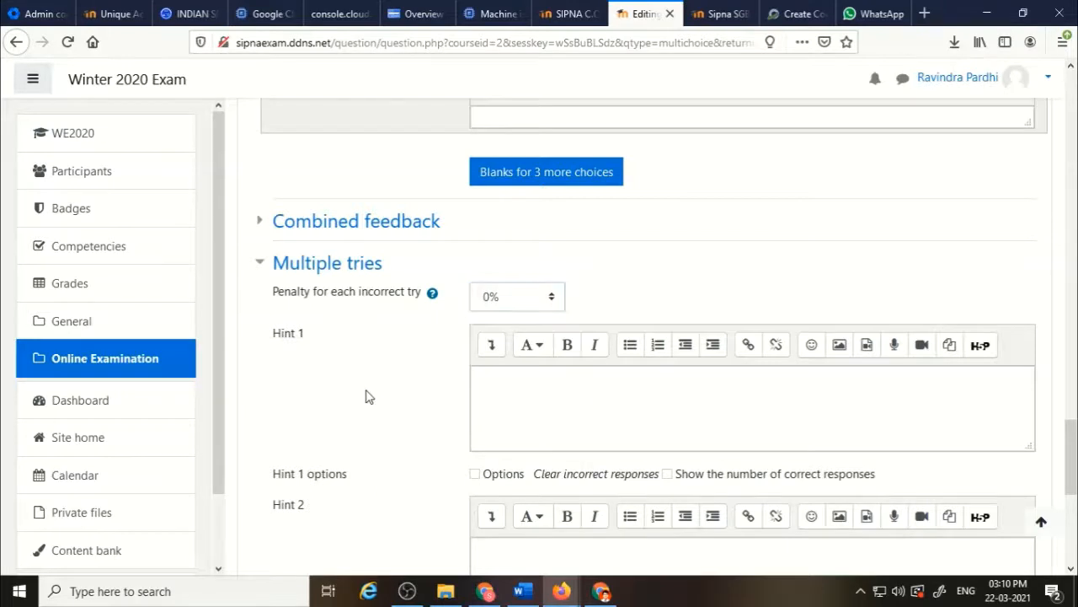
# Save the question and preview it from the quiz editing page.
pyautogui.scroll(-1, 368, 396)
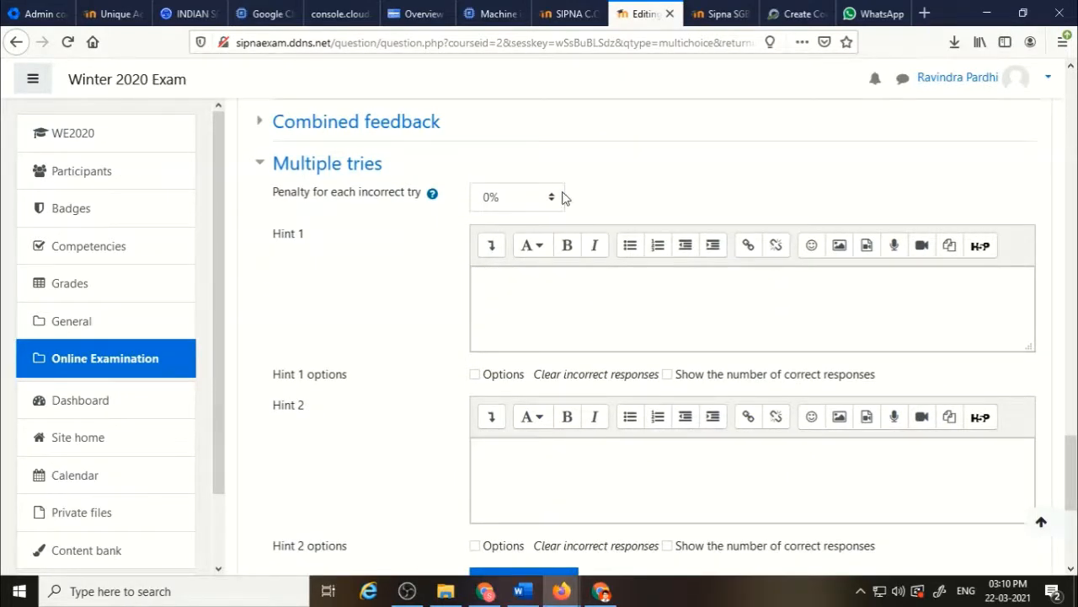
pyautogui.scroll(-3, 389, 296)
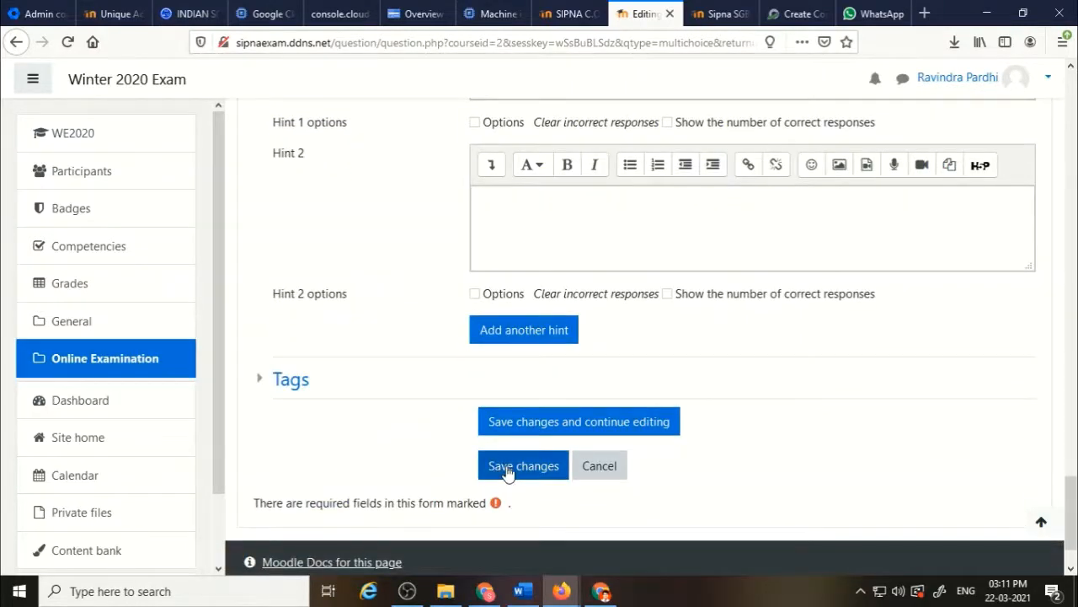
pyautogui.click(508, 474)
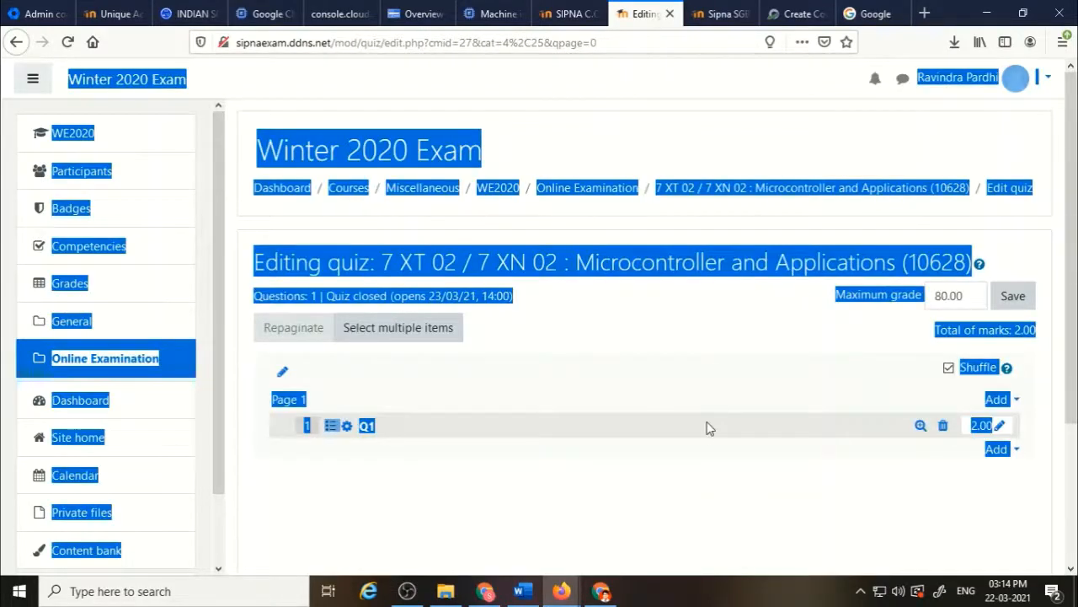
pyautogui.click(708, 428)
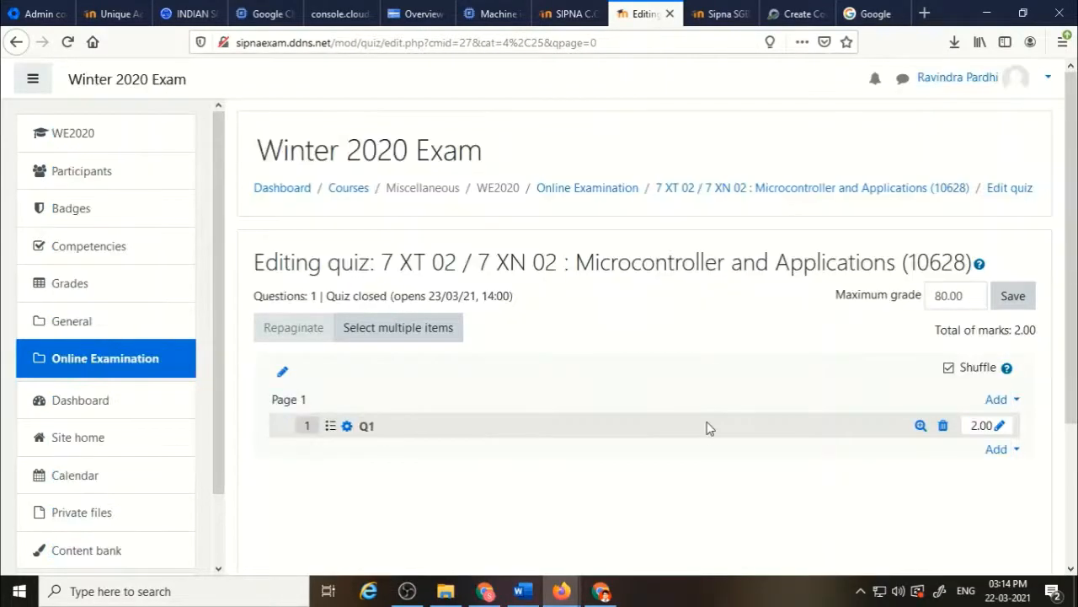
pyautogui.click(921, 426)
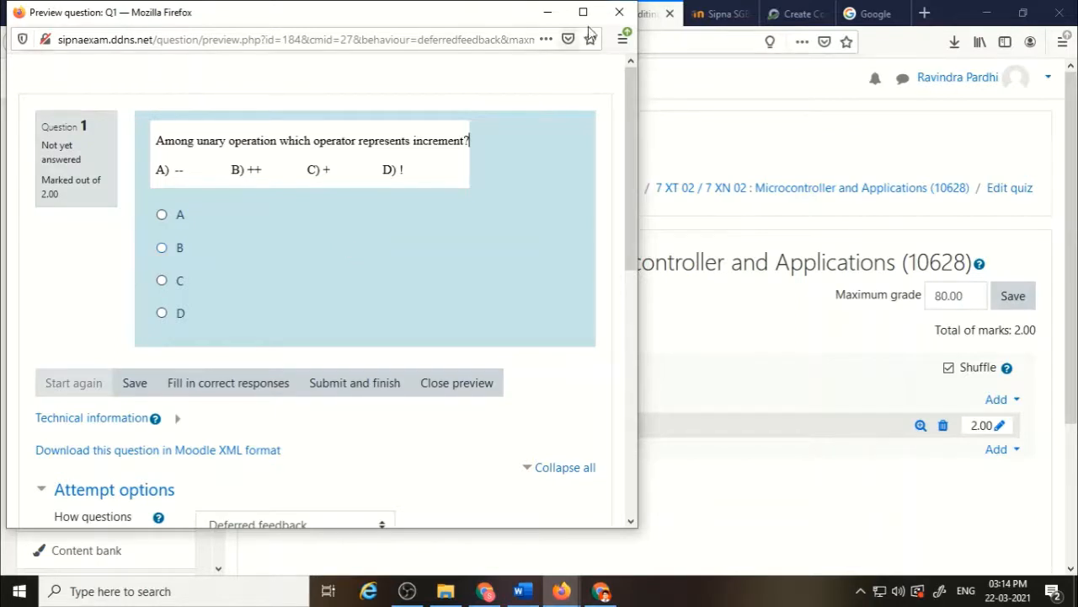
pyautogui.click(620, 12)
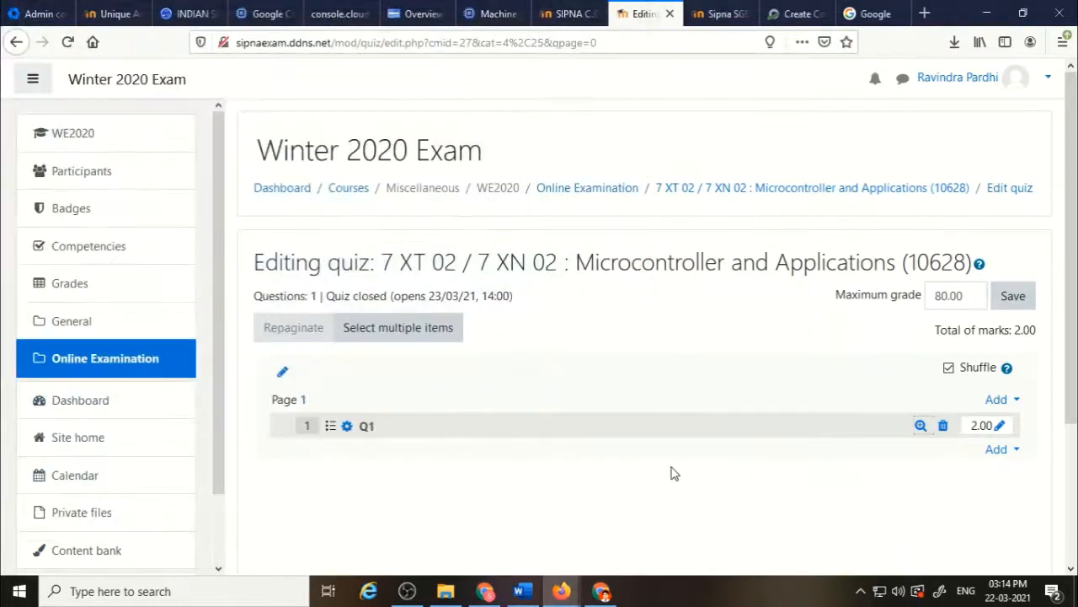
# Add a new multiple choice question to the quiz.
pyautogui.click(1016, 450)
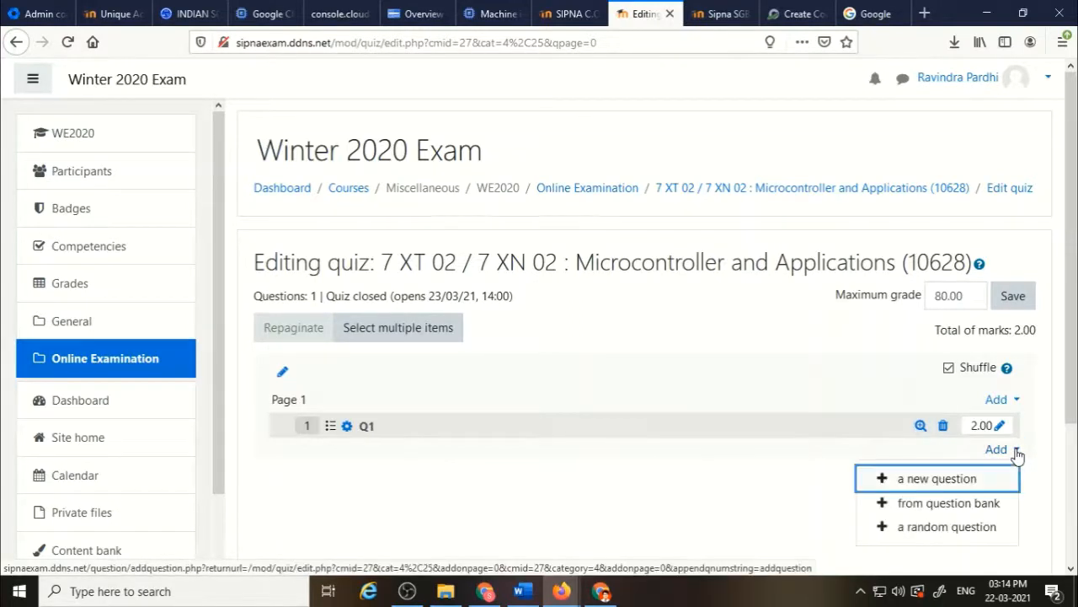
pyautogui.click(937, 479)
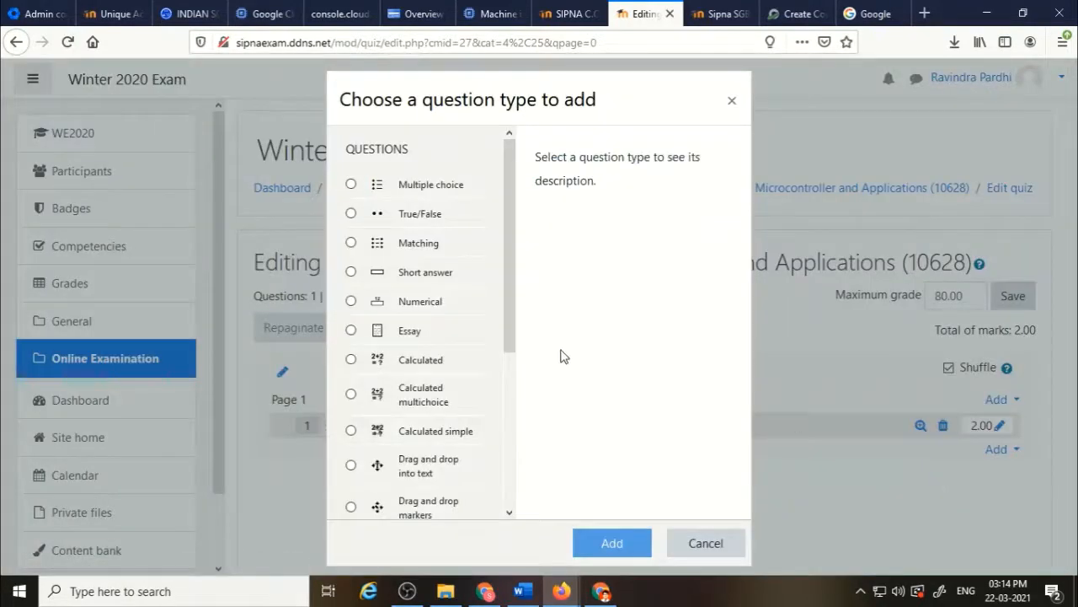
pyautogui.click(350, 184)
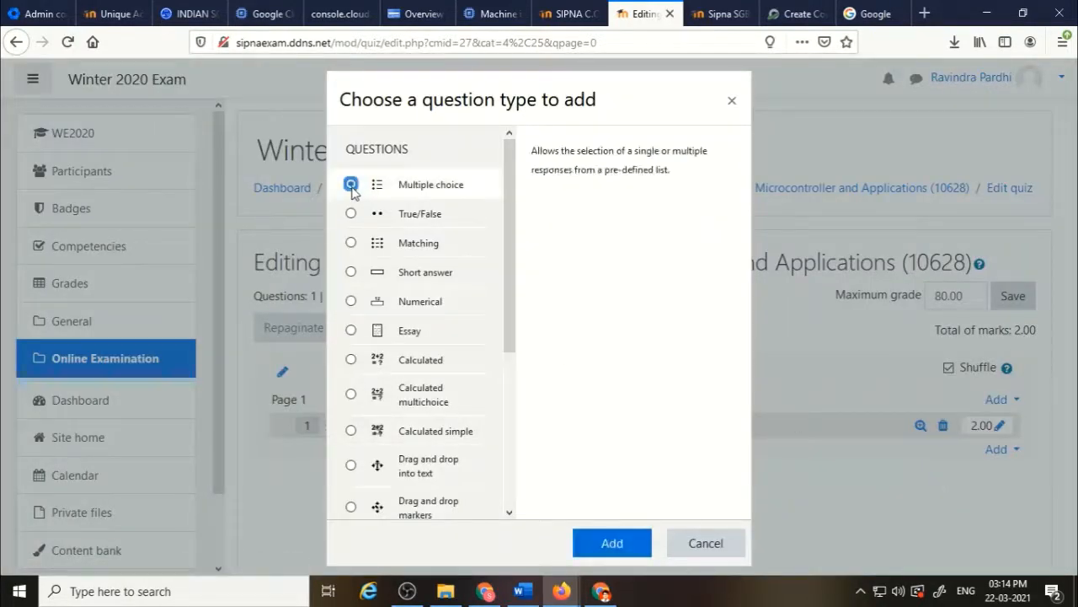
pyautogui.click(612, 544)
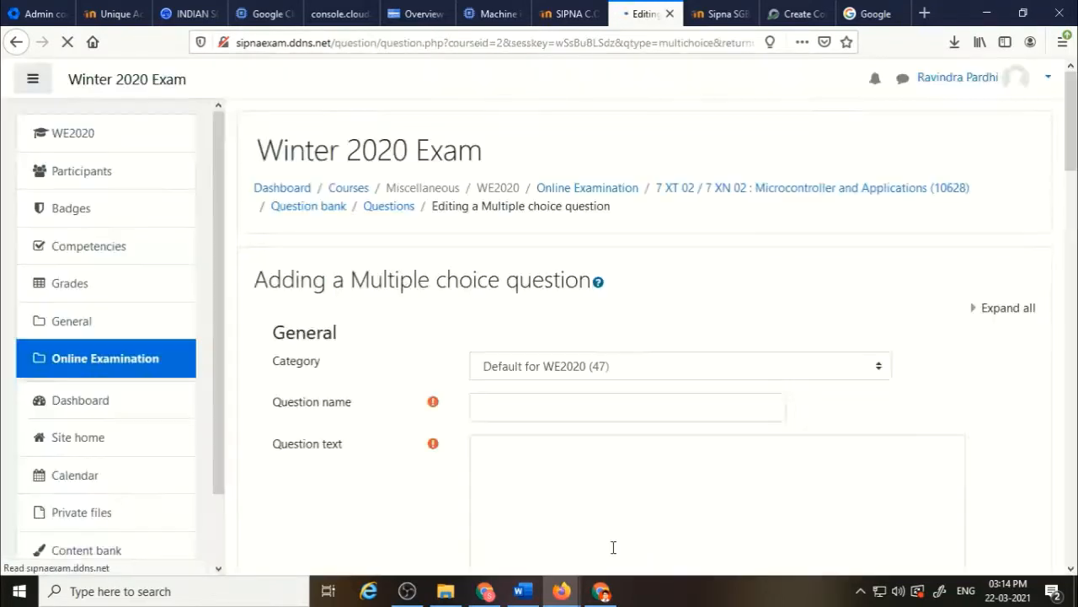
# Name the question Q2 and place the cursor in the question text box.
pyautogui.click(551, 416)
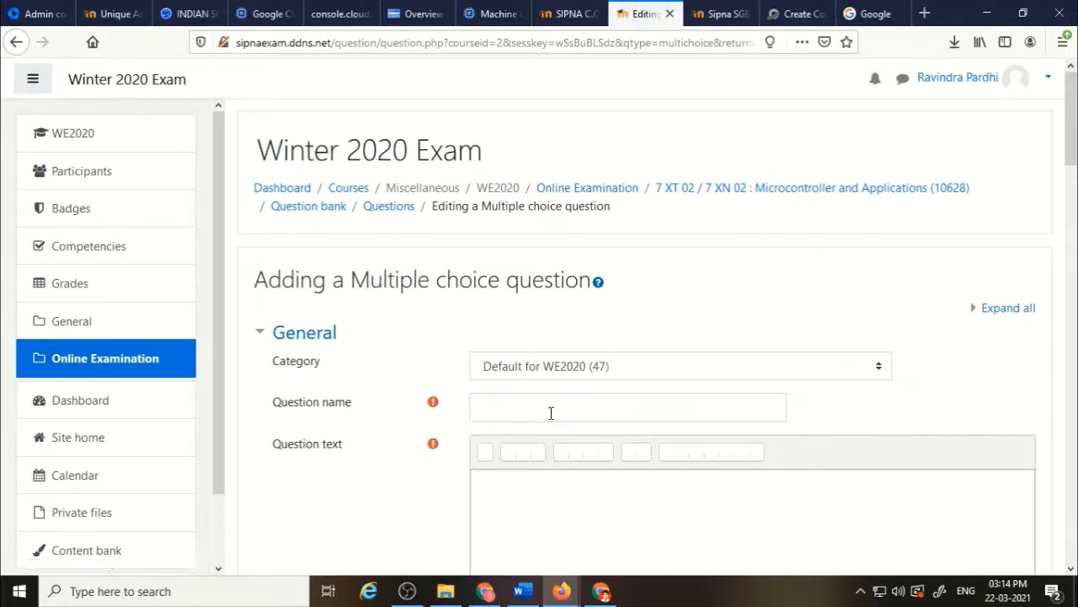
pyautogui.click(551, 413)
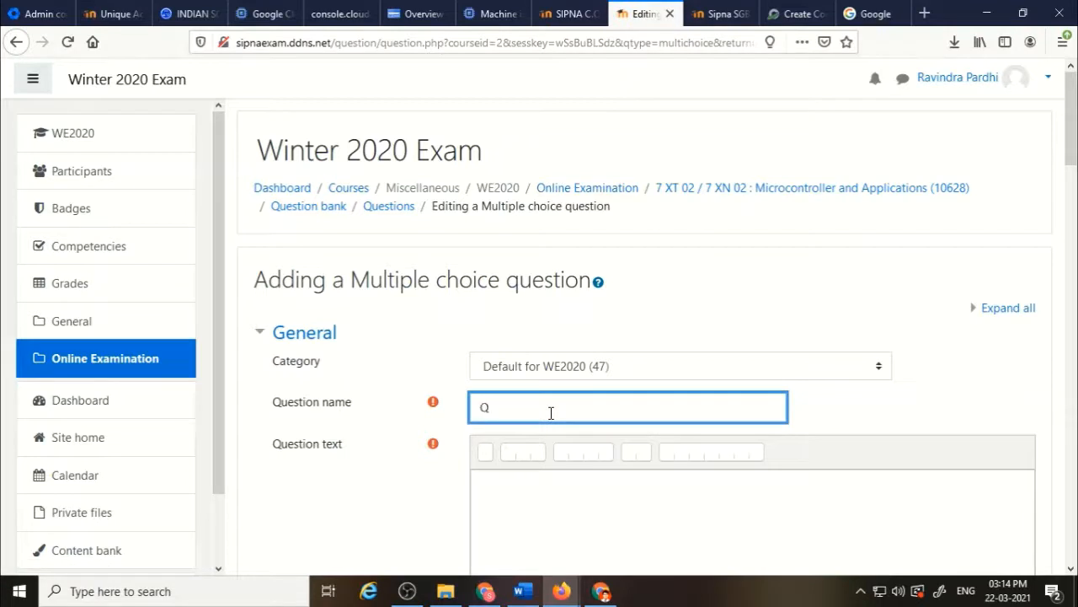
pyautogui.click(533, 499)
pyautogui.scroll(-4, 534, 500)
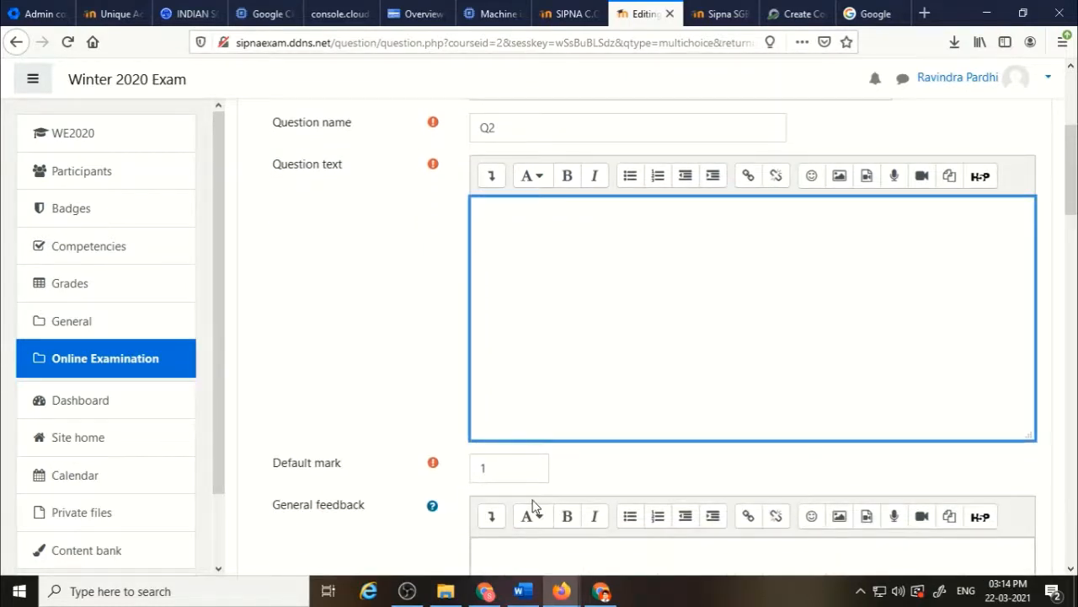
# Switch to the Word exam paper and snip question 3 with its pie chart and answer options.
pyautogui.hotkey('alt', 'Tab')
pyautogui.hotkey('alt', 'Tab')
pyautogui.hotkey('alt', 'Tab')
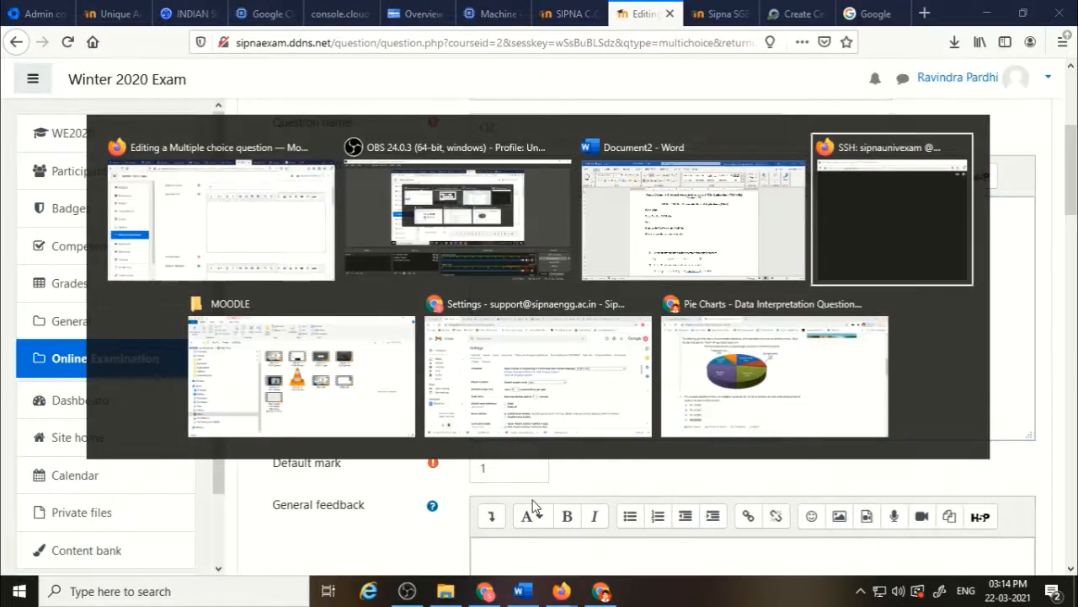
pyautogui.hotkey('alt', 'Tab')
pyautogui.hotkey('alt', 'Tab')
pyautogui.hotkey('alt', 'Tab')
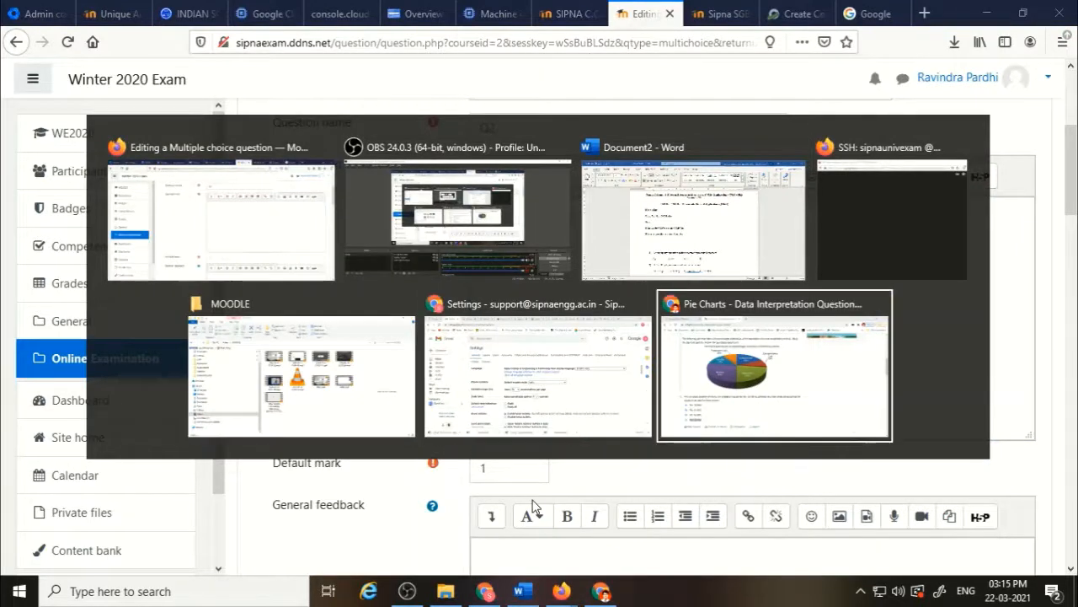
pyautogui.hotkey('alt', 'Tab')
pyautogui.hotkey('alt', 'Tab')
pyautogui.hotkey('alt', 'Tab')
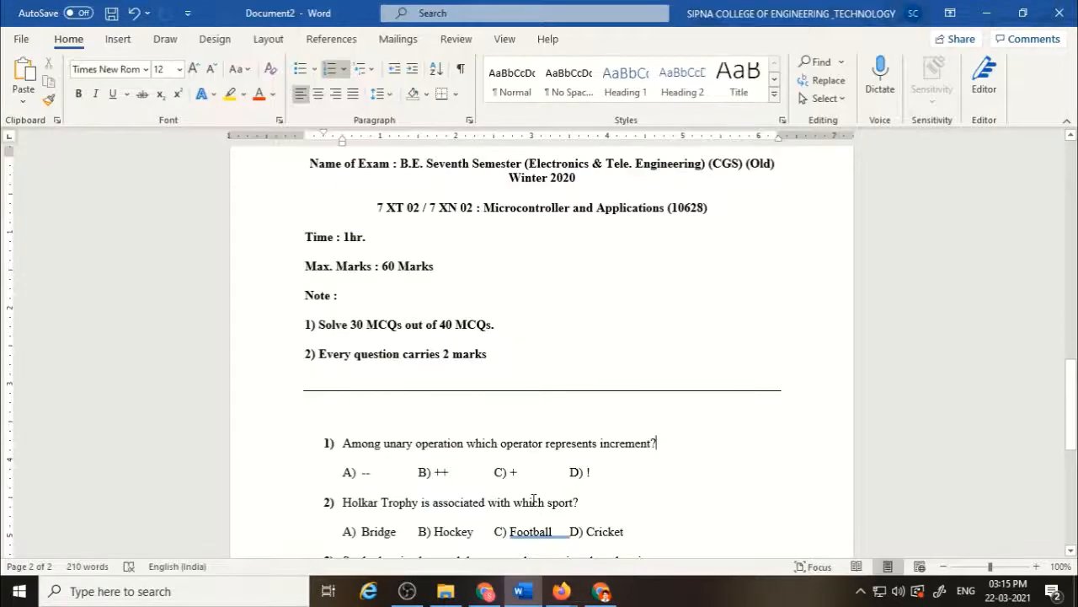
pyautogui.scroll(-7, 540, 496)
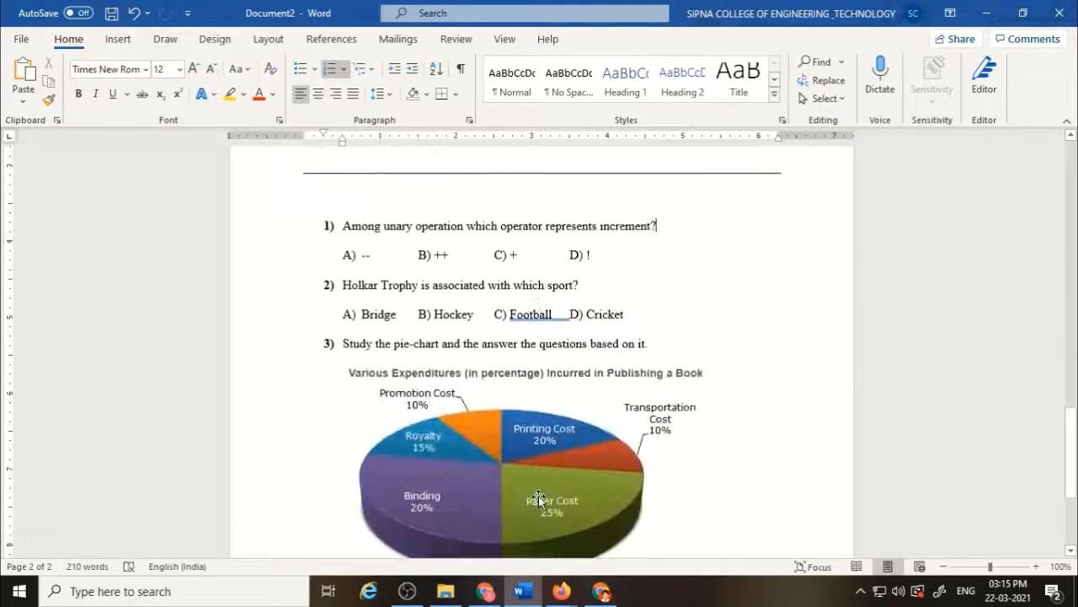
pyautogui.scroll(-2, 540, 496)
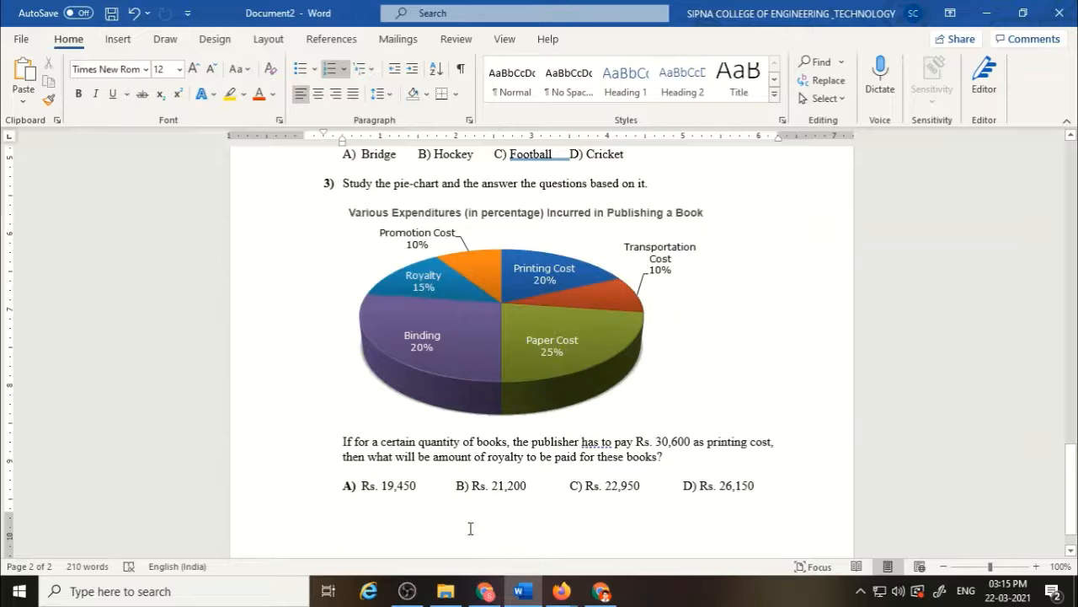
pyautogui.press('super+shift+s')
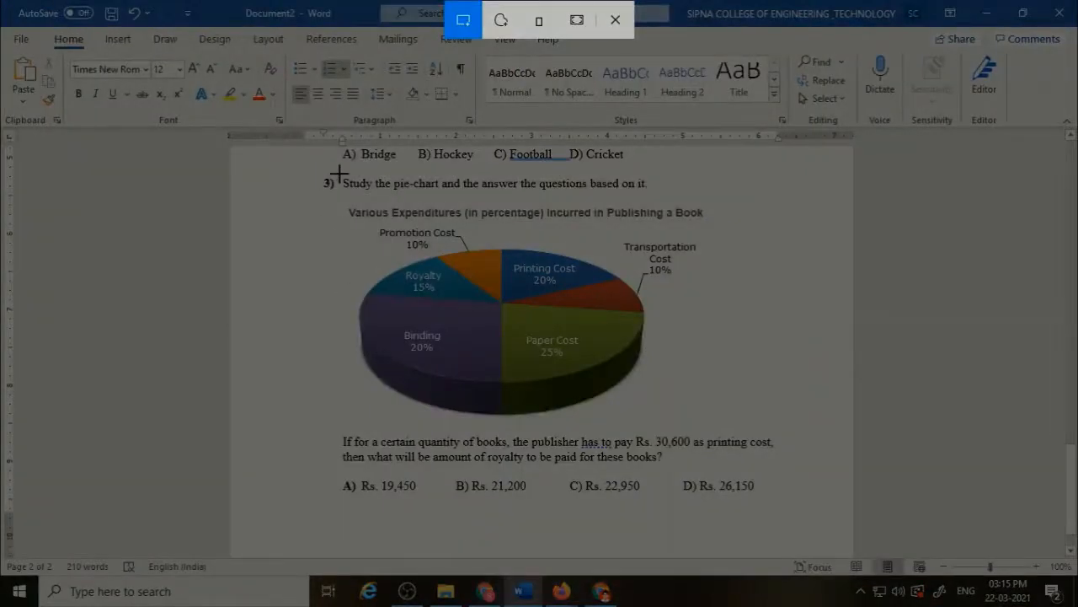
pyautogui.moveTo(336, 172); pyautogui.dragTo(789, 504)
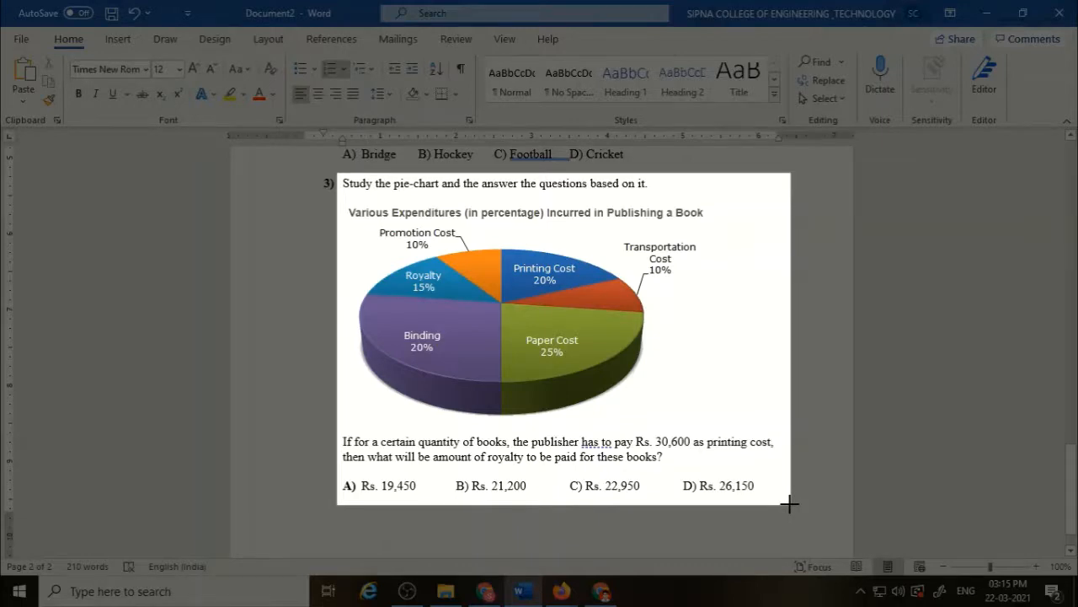
pyautogui.moveTo(790, 503); pyautogui.dragTo(790, 504)
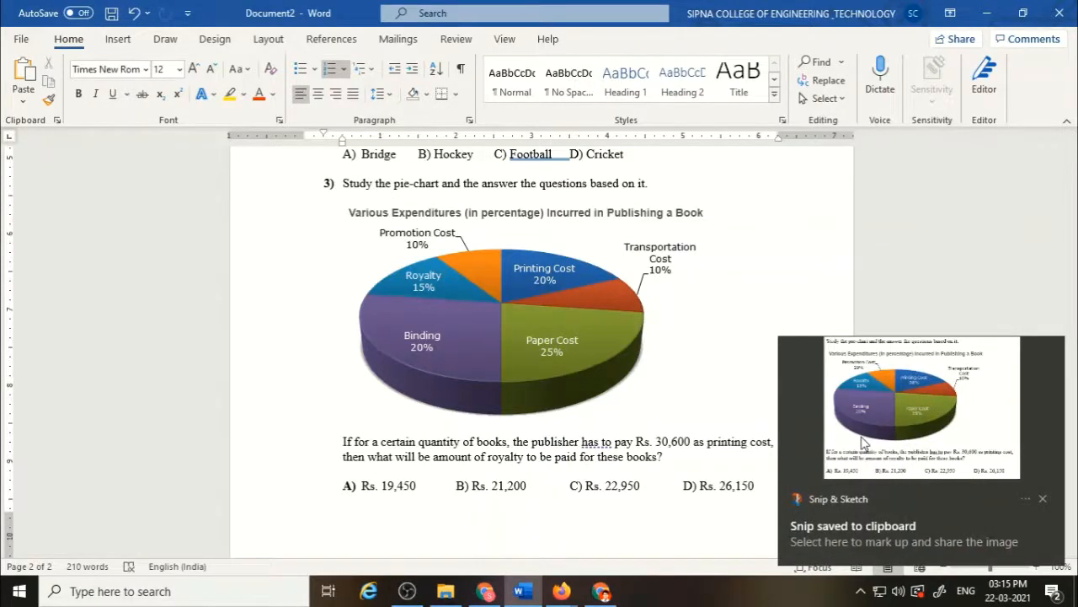
# Paste the snipped question 3 image into the question text.
pyautogui.hotkey('alt', 'Tab')
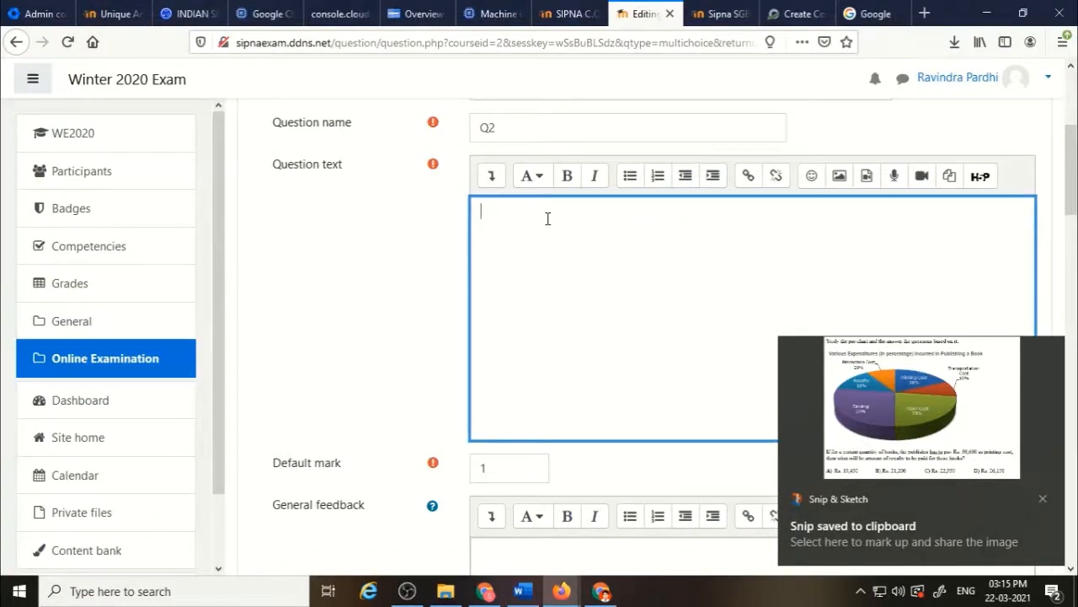
pyautogui.hotkey('ctrl', 'v')
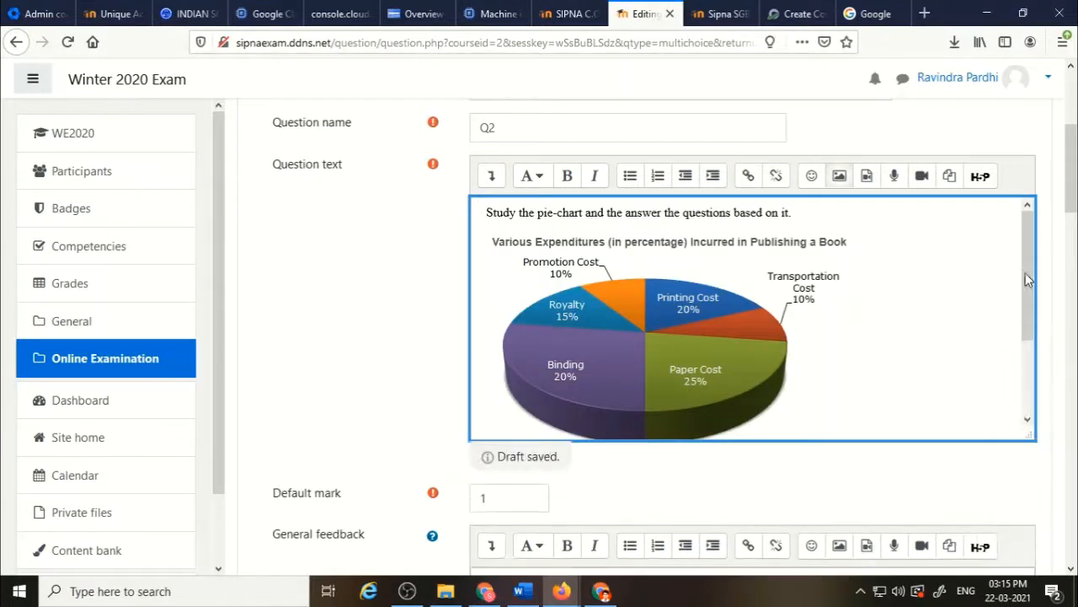
pyautogui.moveTo(1025, 269); pyautogui.dragTo(1030, 369)
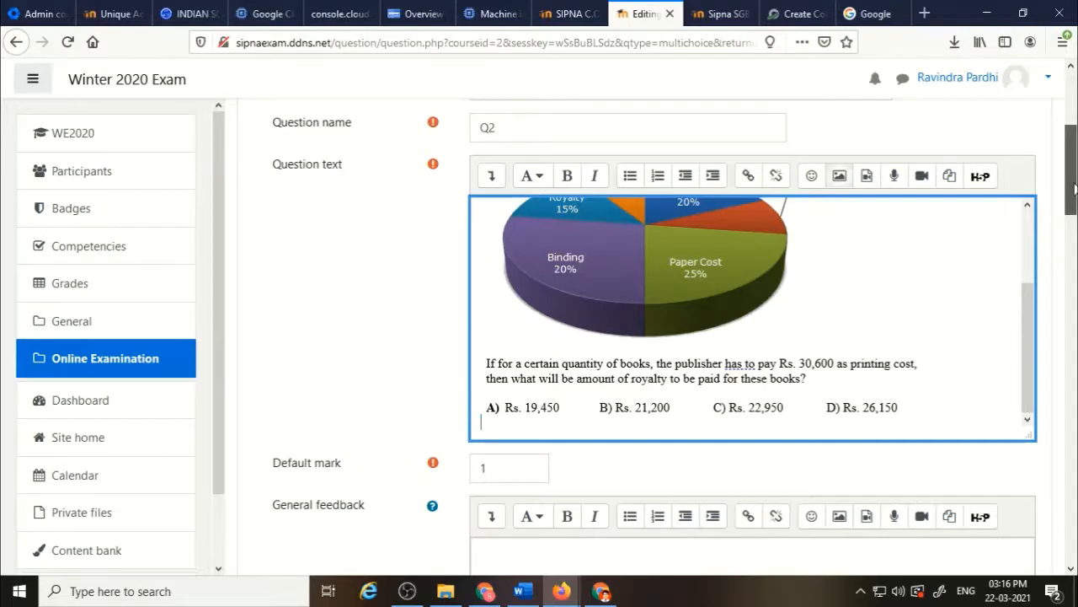
pyautogui.moveTo(1073, 187); pyautogui.dragTo(1075, 241)
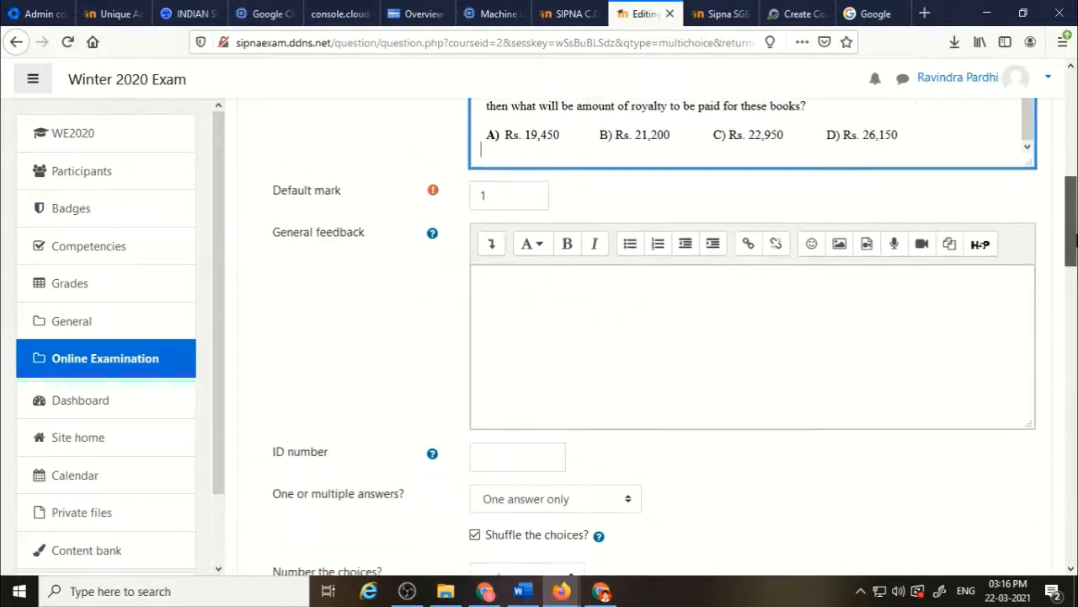
# Set the question's default mark to 2.
pyautogui.click(502, 193)
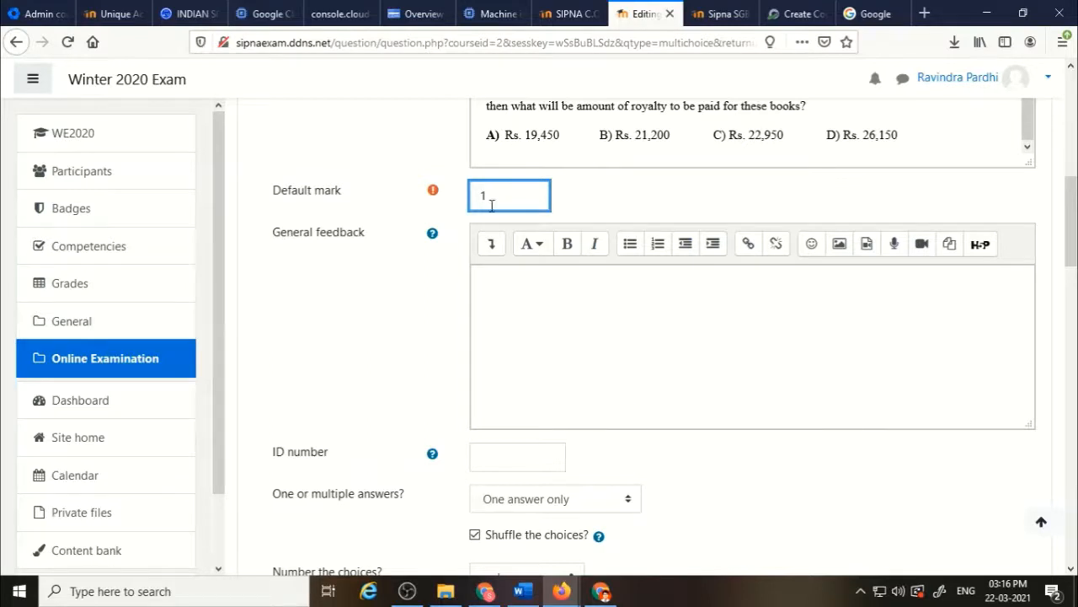
pyautogui.moveTo(495, 198); pyautogui.dragTo(468, 193)
pyautogui.write('2')
pyautogui.scroll(-5, 359, 329)
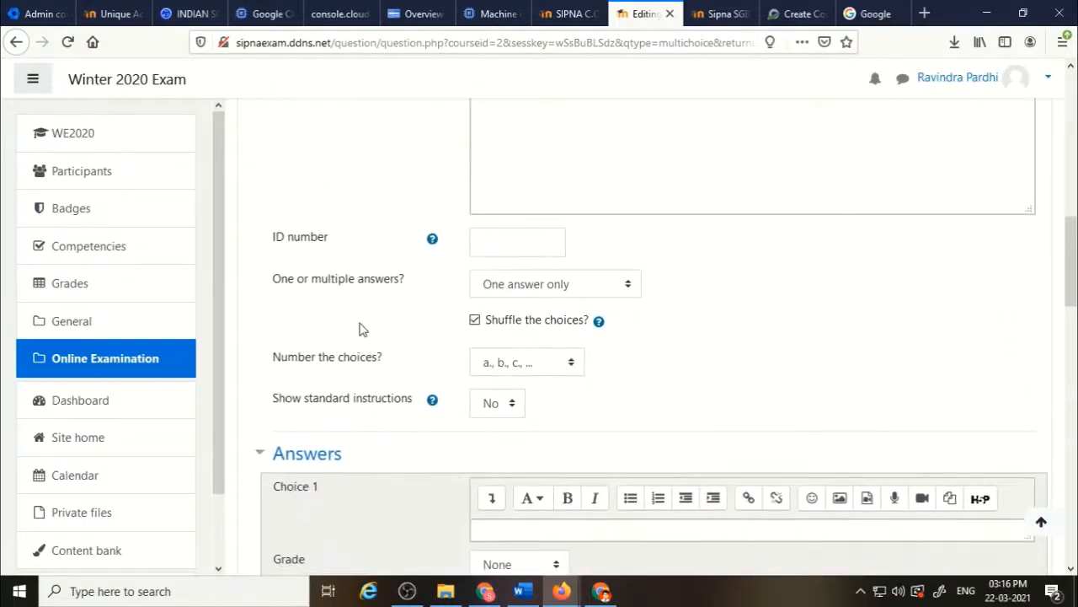
# Turn off shuffling of the choices and set choice numbering to No numbering.
pyautogui.scroll(-1, 361, 328)
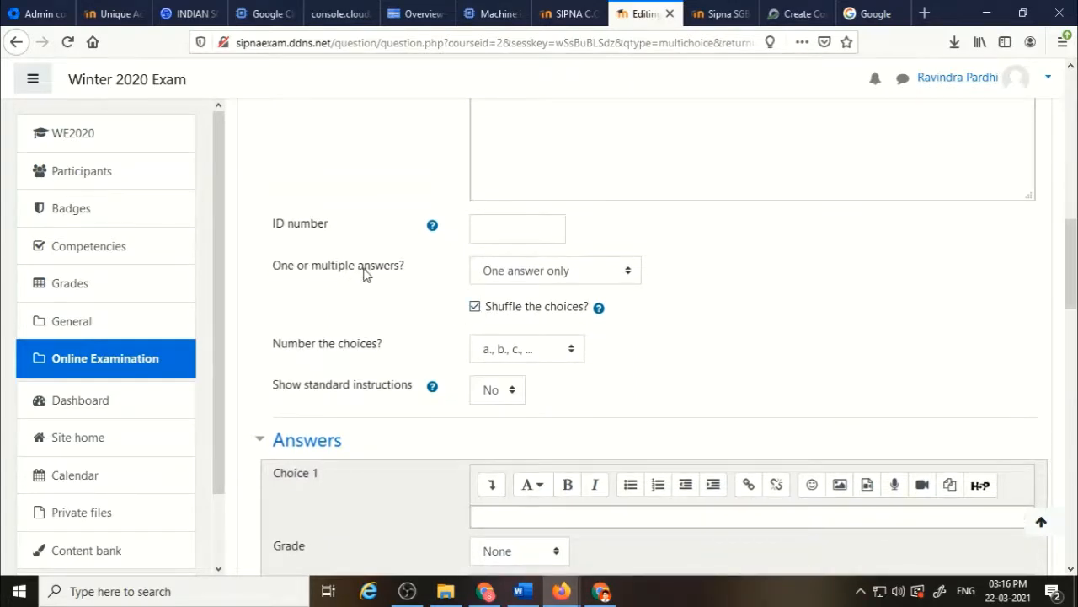
pyautogui.click(475, 308)
pyautogui.click(523, 314)
pyautogui.click(495, 311)
pyautogui.click(570, 358)
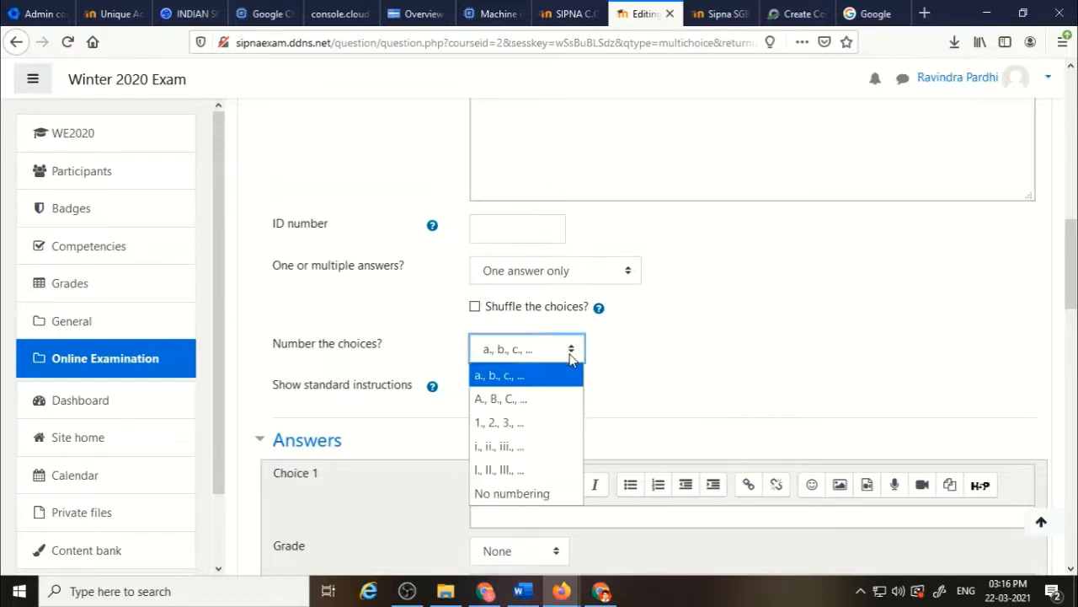
pyautogui.click(528, 496)
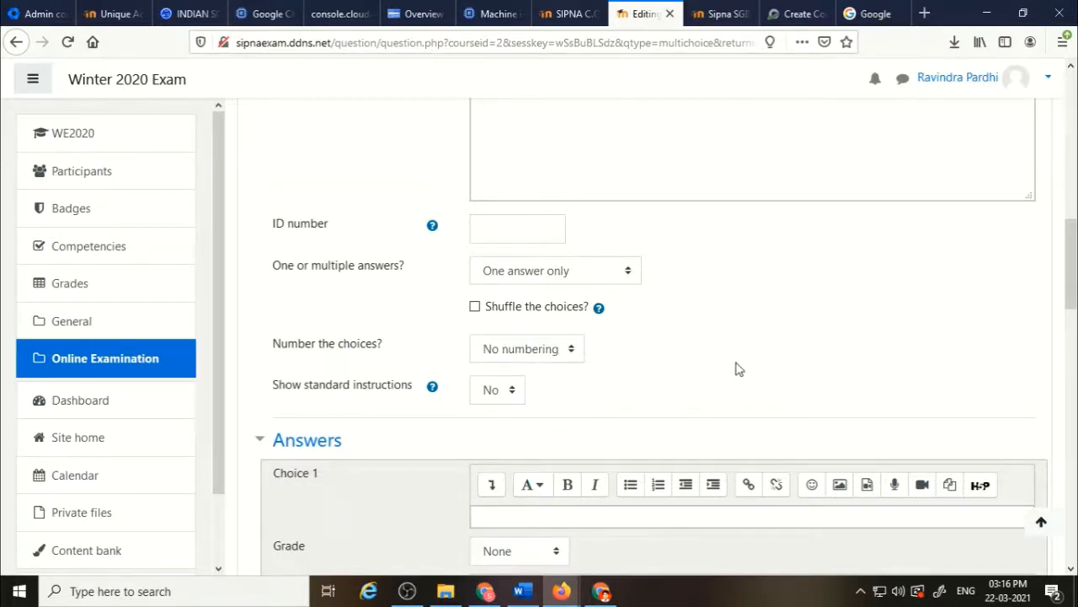
# Enter A and B as the texts of choices 1 and 2.
pyautogui.scroll(2, 739, 369)
pyautogui.scroll(-2, 740, 369)
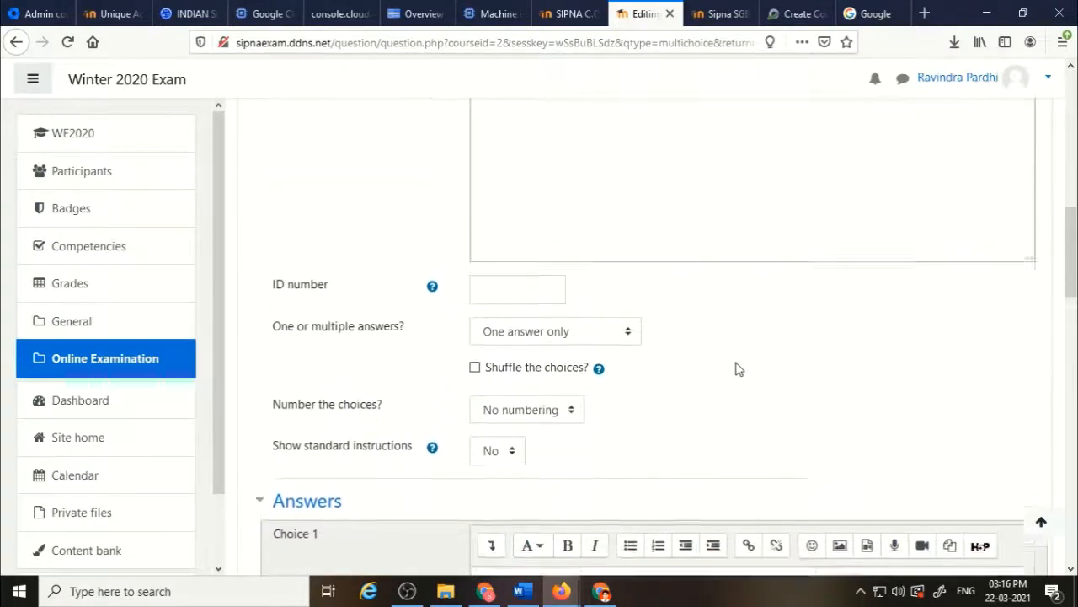
pyautogui.scroll(-3, 740, 369)
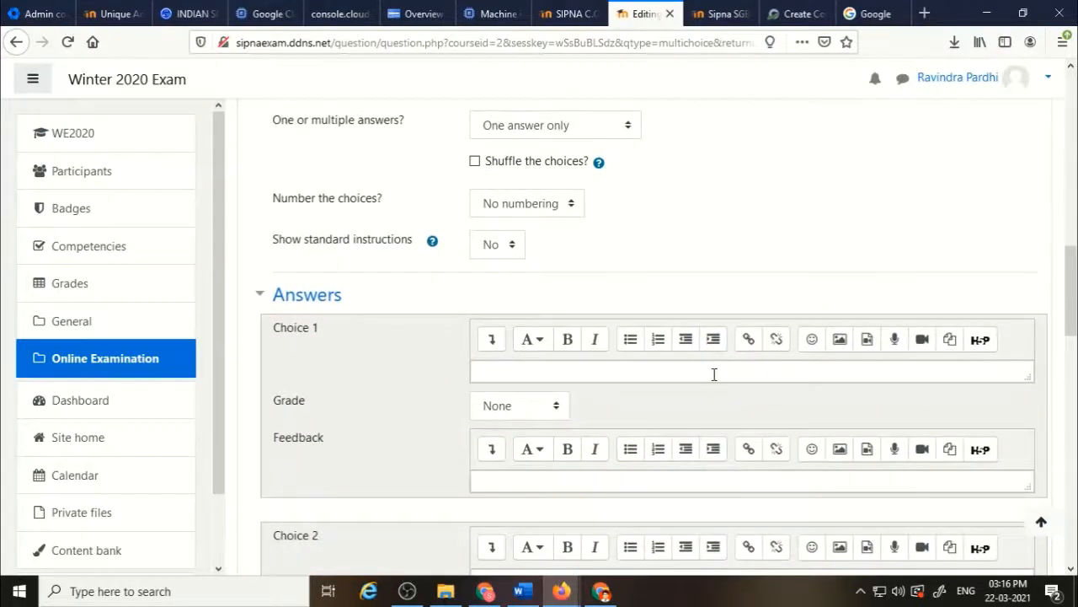
pyautogui.click(714, 374)
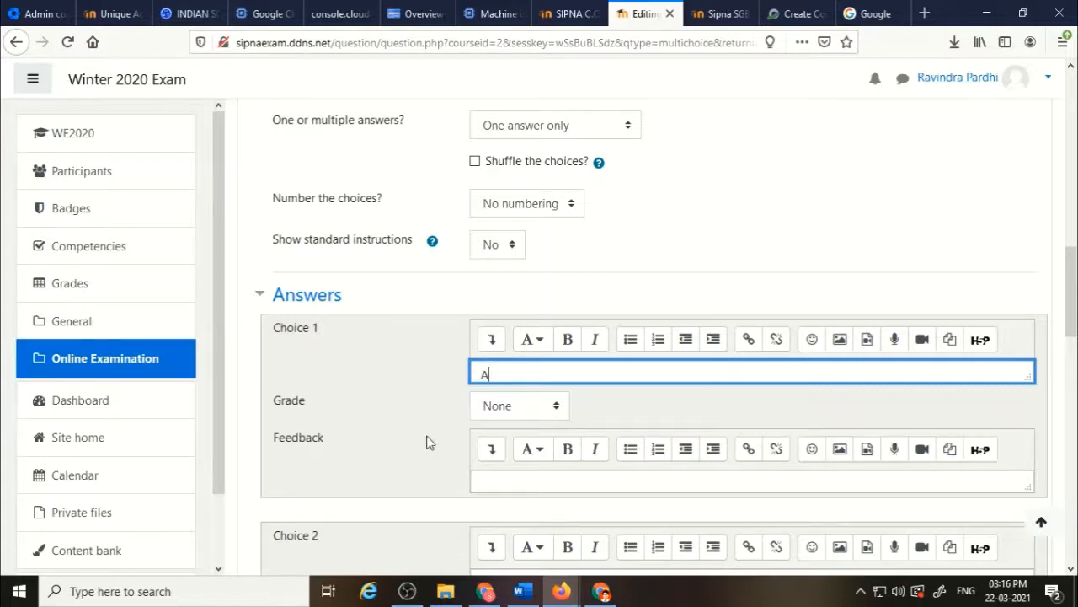
pyautogui.scroll(-3, 438, 431)
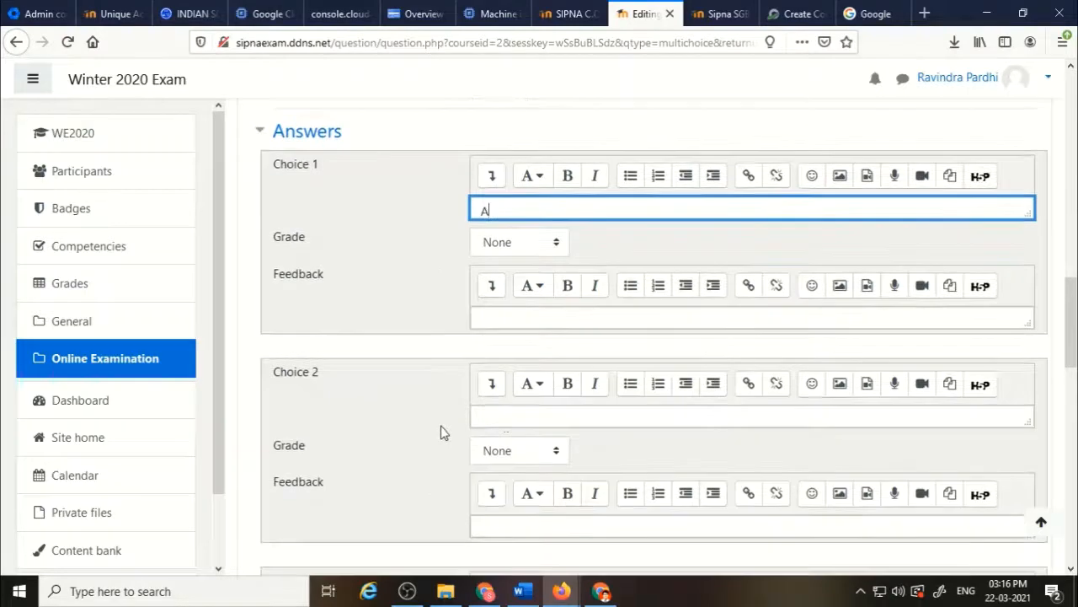
pyautogui.click(540, 415)
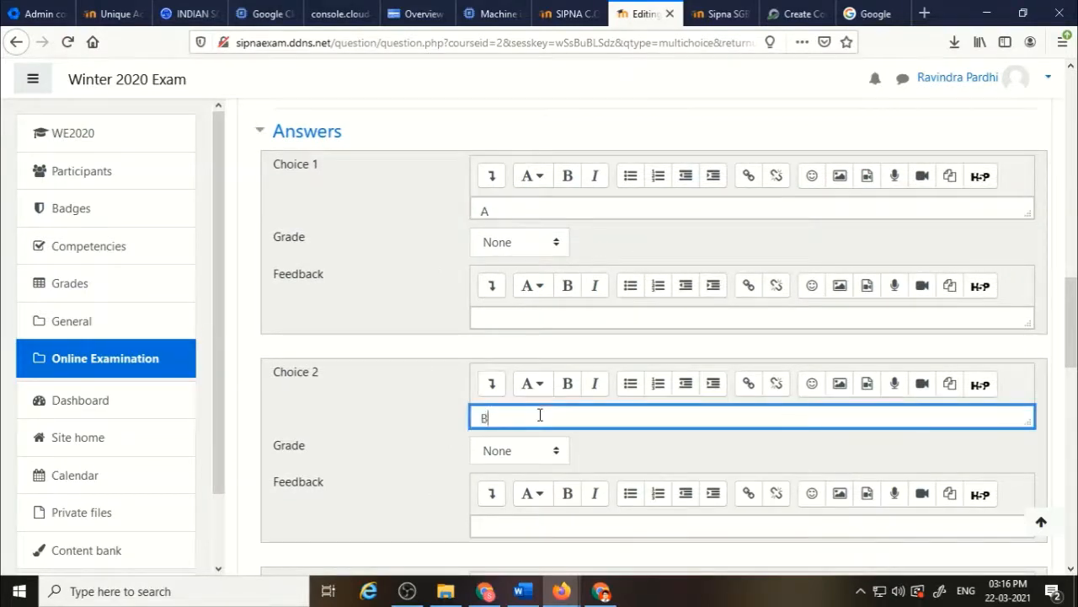
pyautogui.write('B')
# Enter C and D as the texts of choices 3 and 4, and set choice 3's grade to 100%.
pyautogui.click(633, 119)
pyautogui.scroll(1, 634, 121)
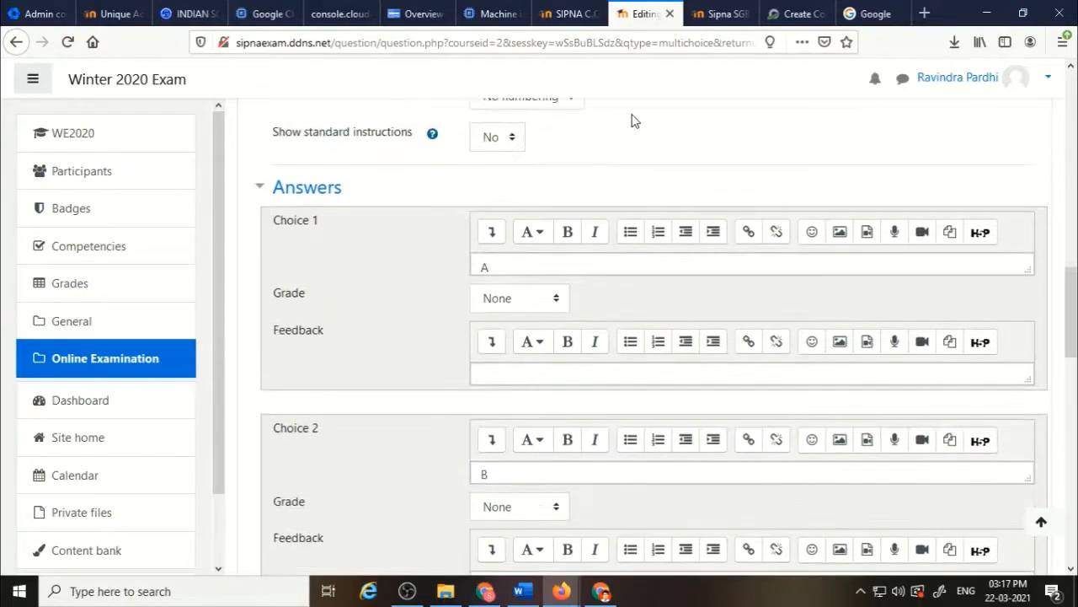
pyautogui.scroll(2, 634, 120)
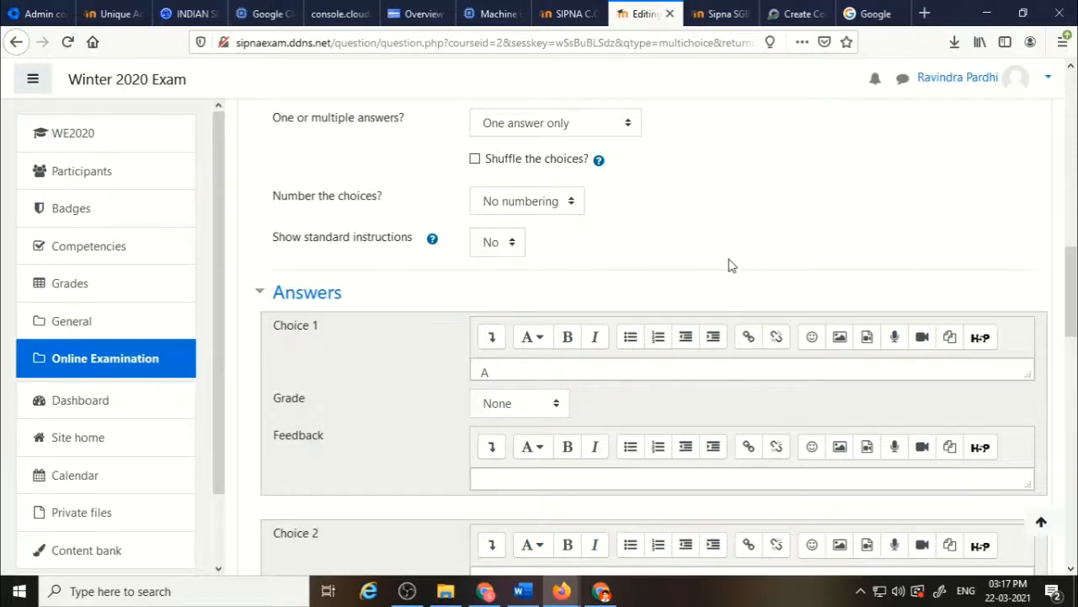
pyautogui.scroll(-5, 730, 263)
pyautogui.scroll(-2, 729, 264)
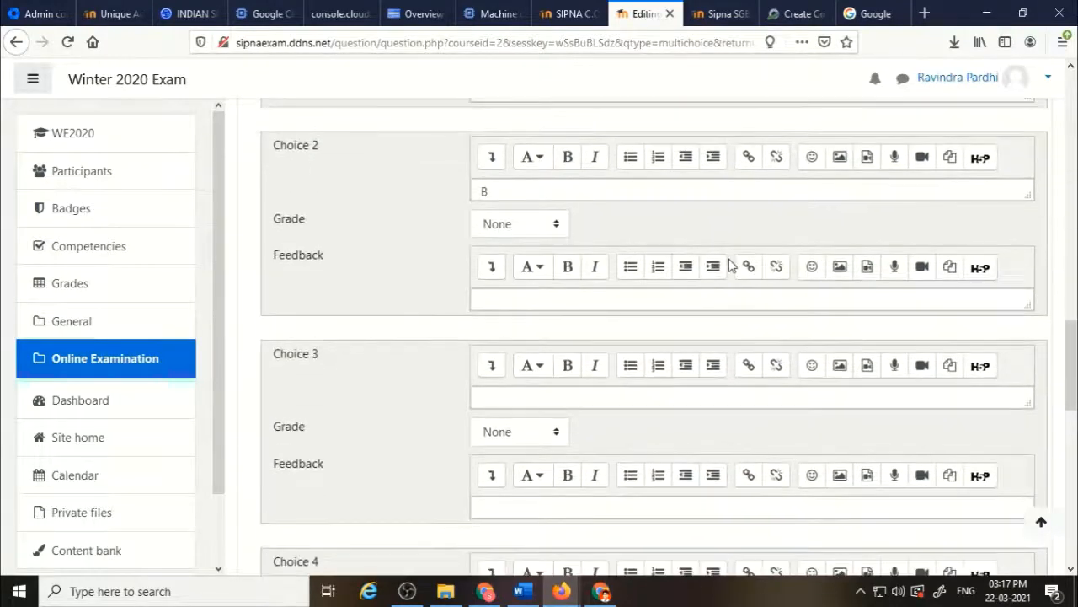
pyautogui.click(604, 391)
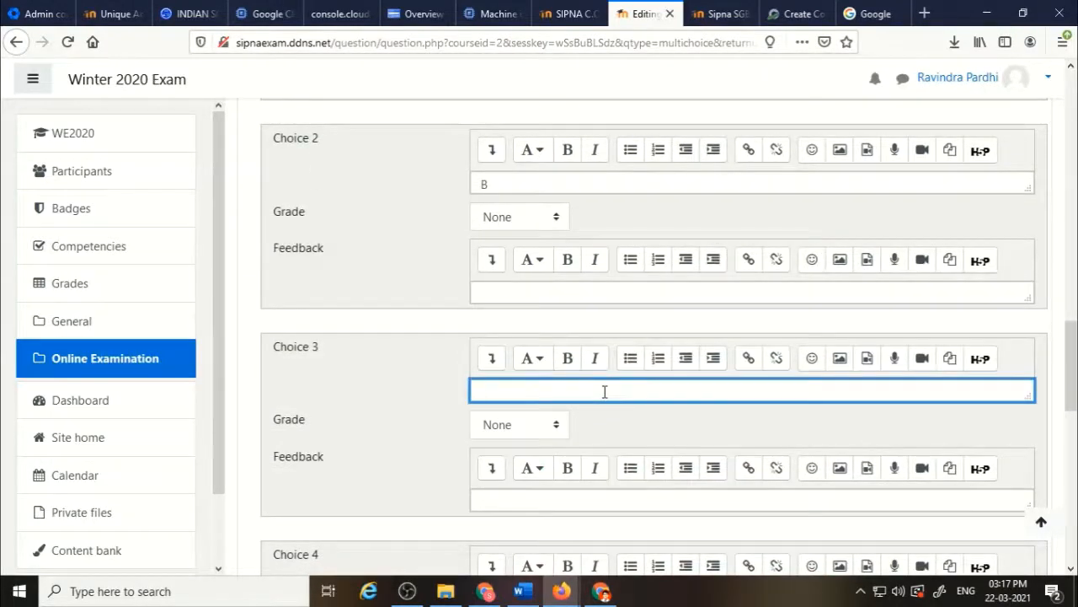
pyautogui.scroll(-3, 374, 439)
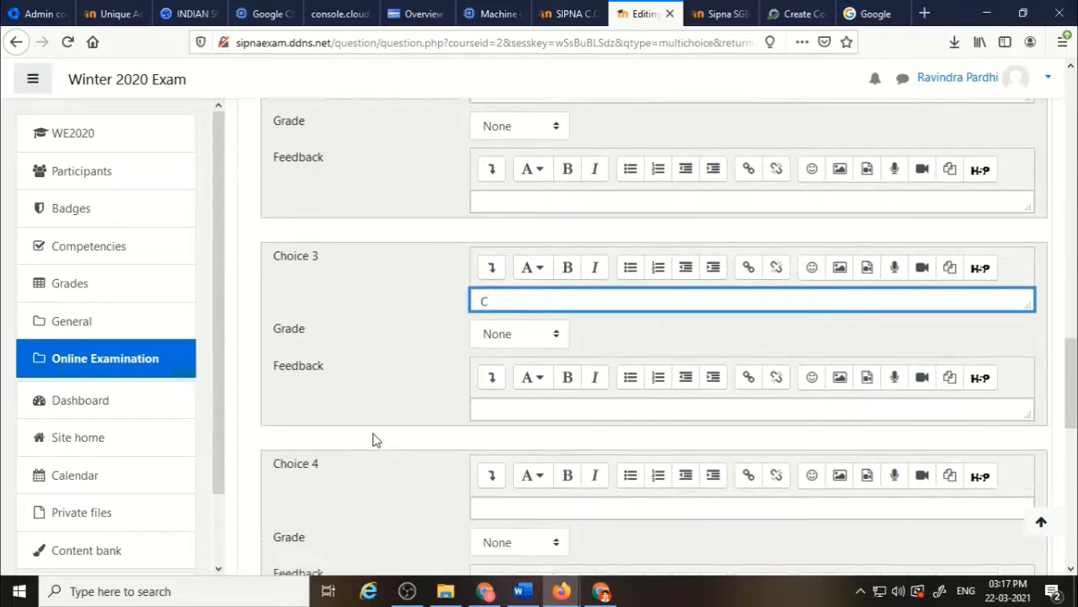
pyautogui.click(497, 466)
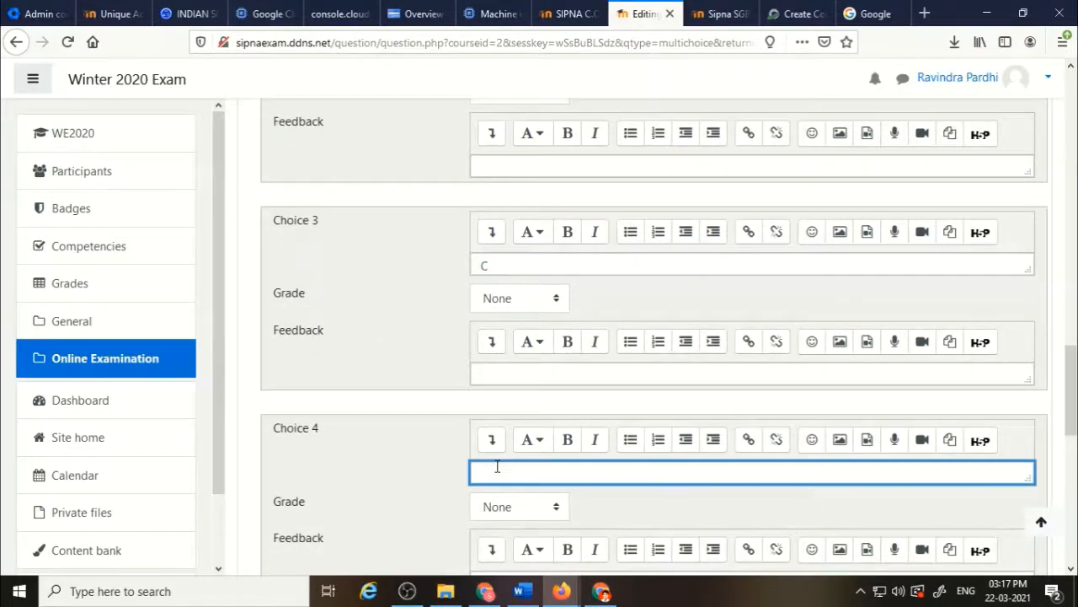
pyautogui.click(556, 298)
pyautogui.click(531, 351)
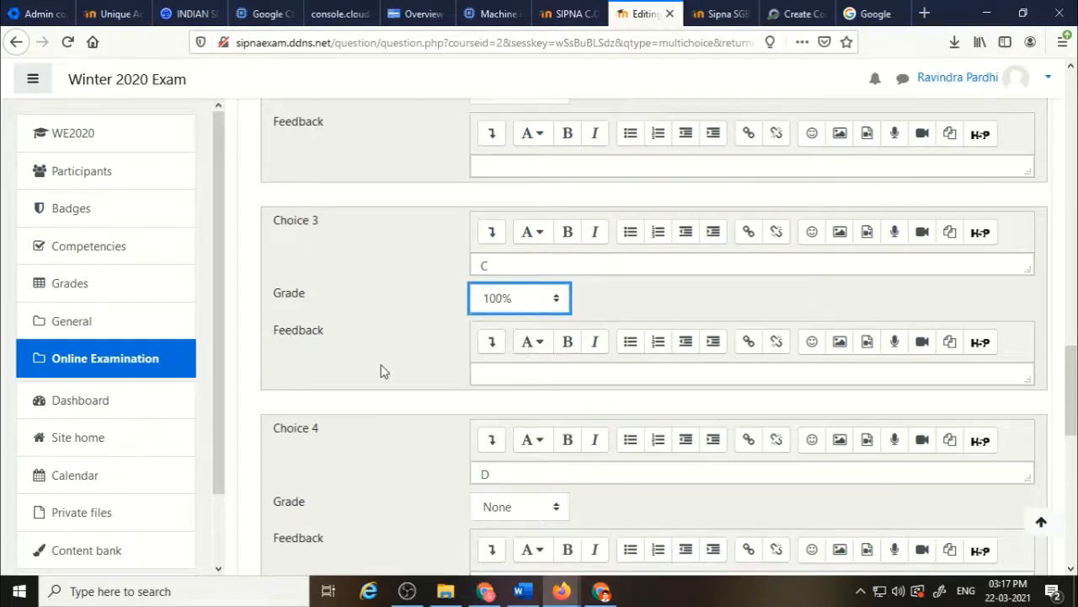
# Set the penalty for each incorrect try to 0% under Multiple tries and save the question.
pyautogui.scroll(-5, 381, 370)
pyautogui.scroll(-5, 381, 370)
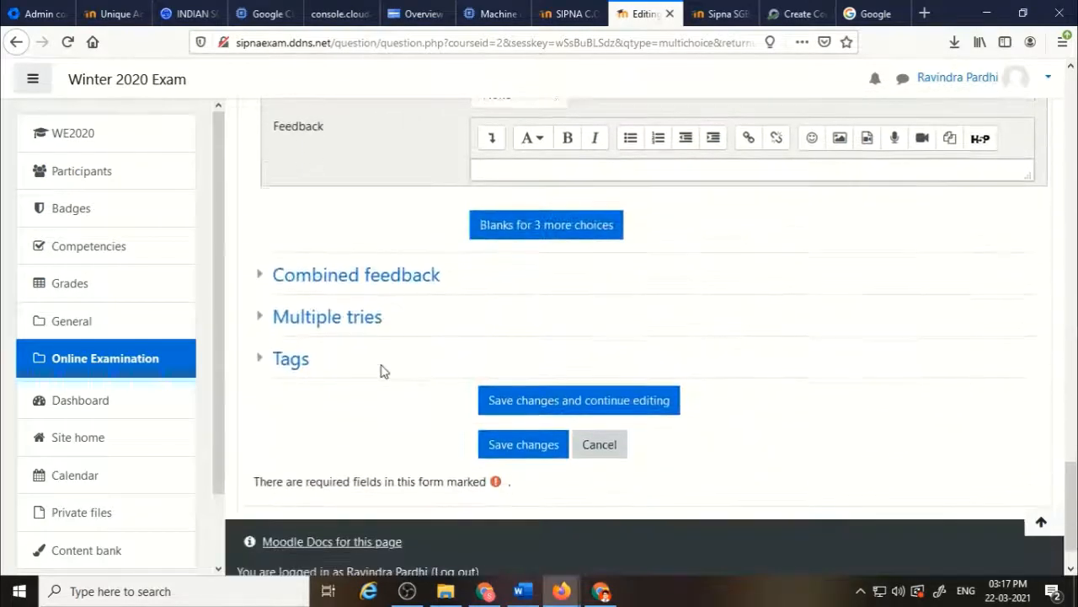
pyautogui.click(344, 323)
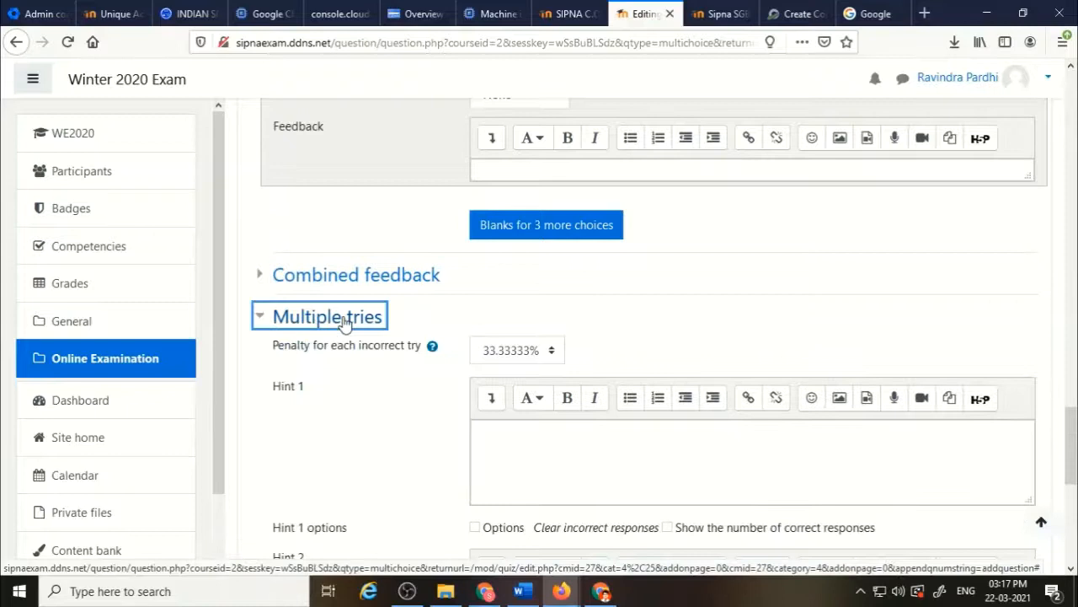
pyautogui.click(545, 362)
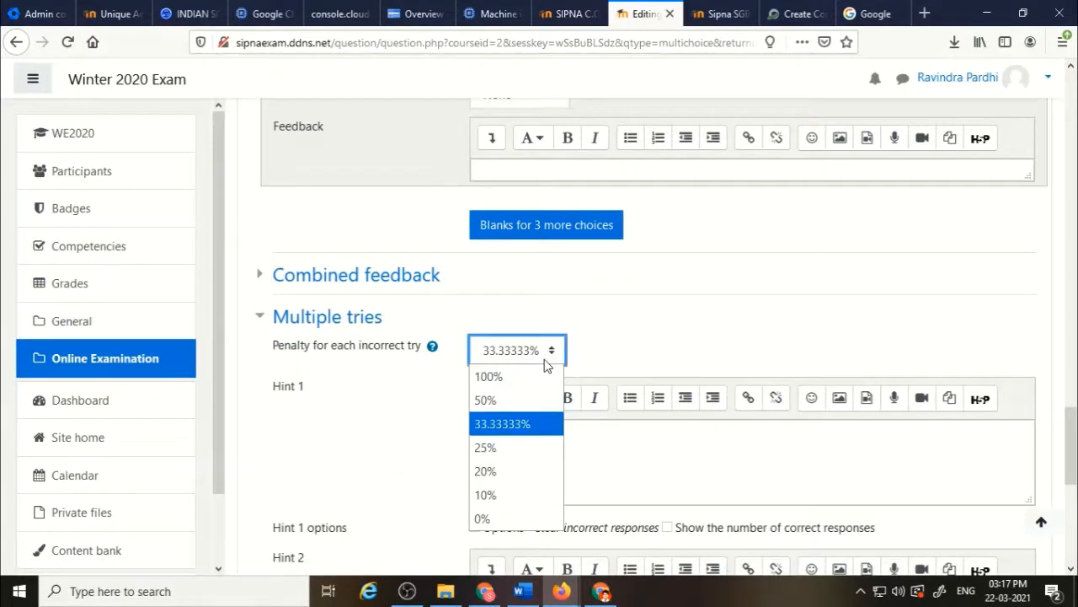
pyautogui.click(503, 517)
pyautogui.scroll(-2, 674, 341)
pyautogui.scroll(-5, 674, 341)
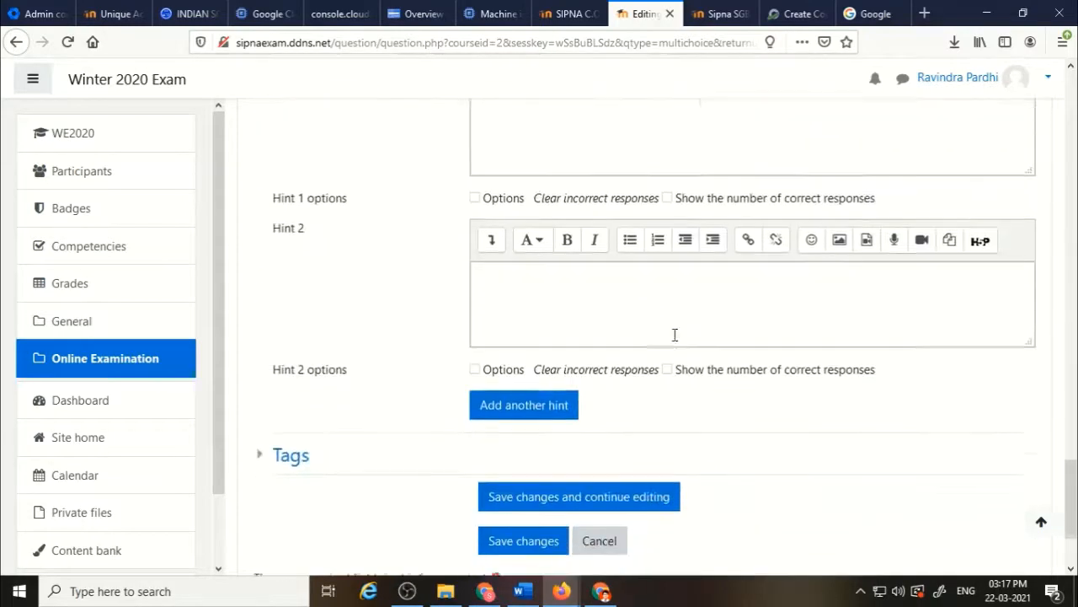
pyautogui.click(517, 432)
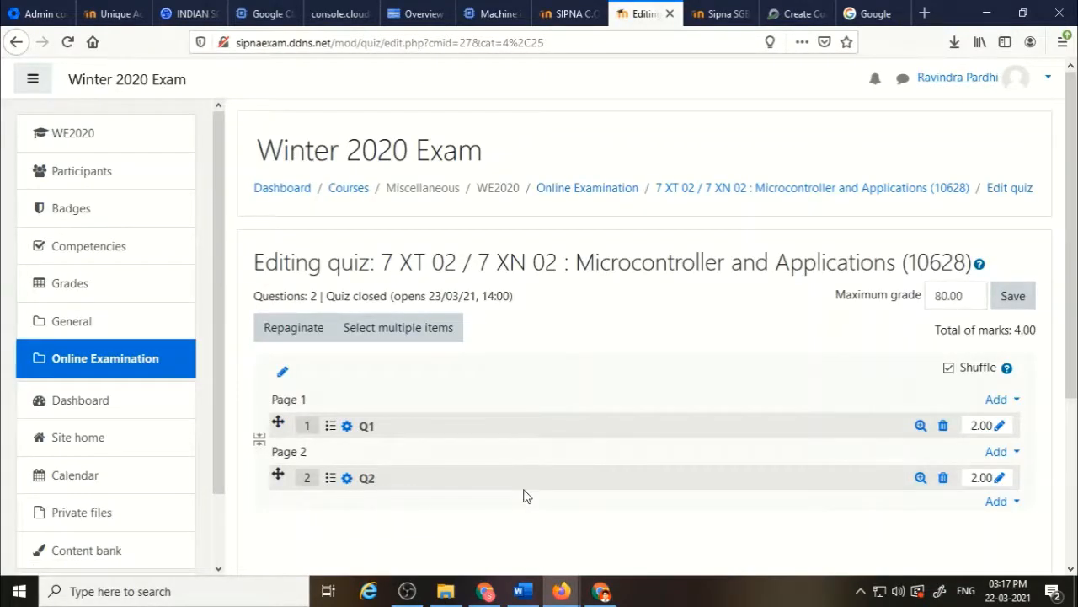
# Preview question Q2 in its own window, enlarge it to review the content, then close it.
pyautogui.click(920, 478)
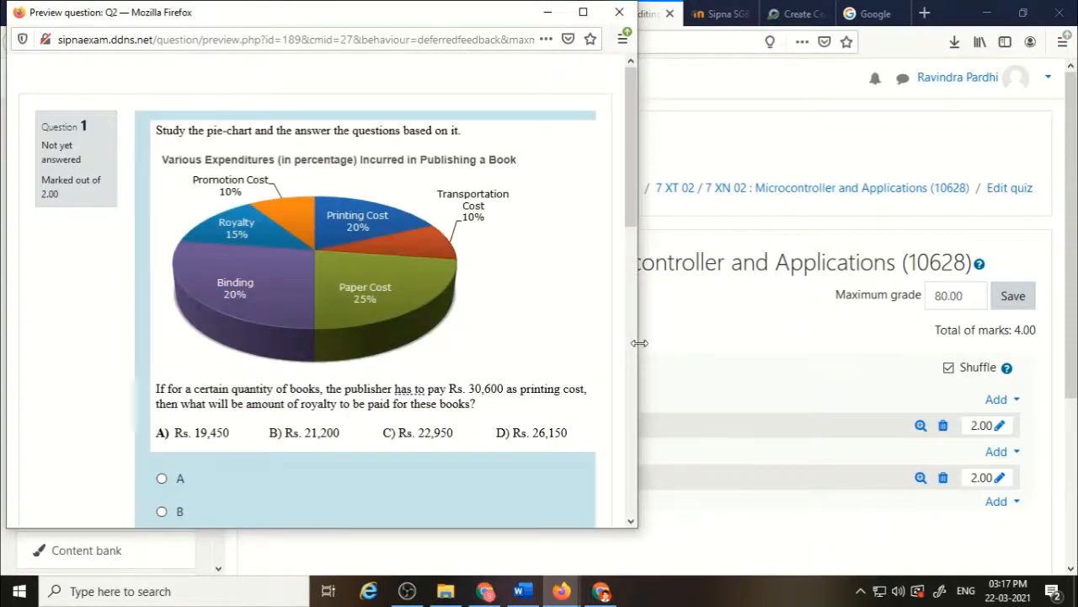
pyautogui.moveTo(640, 343); pyautogui.dragTo(775, 338)
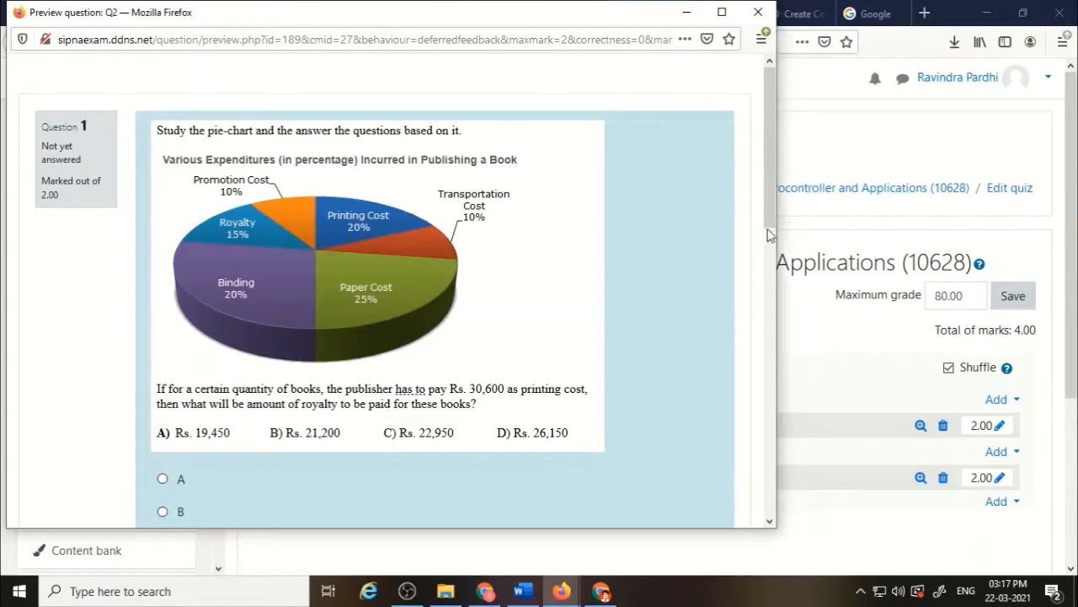
pyautogui.moveTo(769, 227); pyautogui.dragTo(769, 184)
pyautogui.click(758, 12)
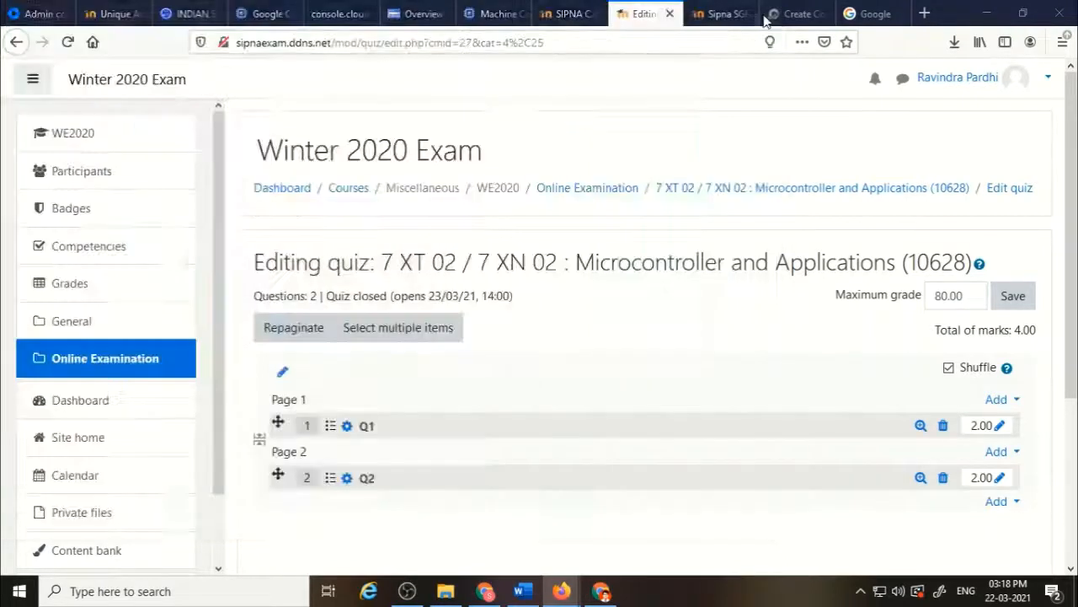